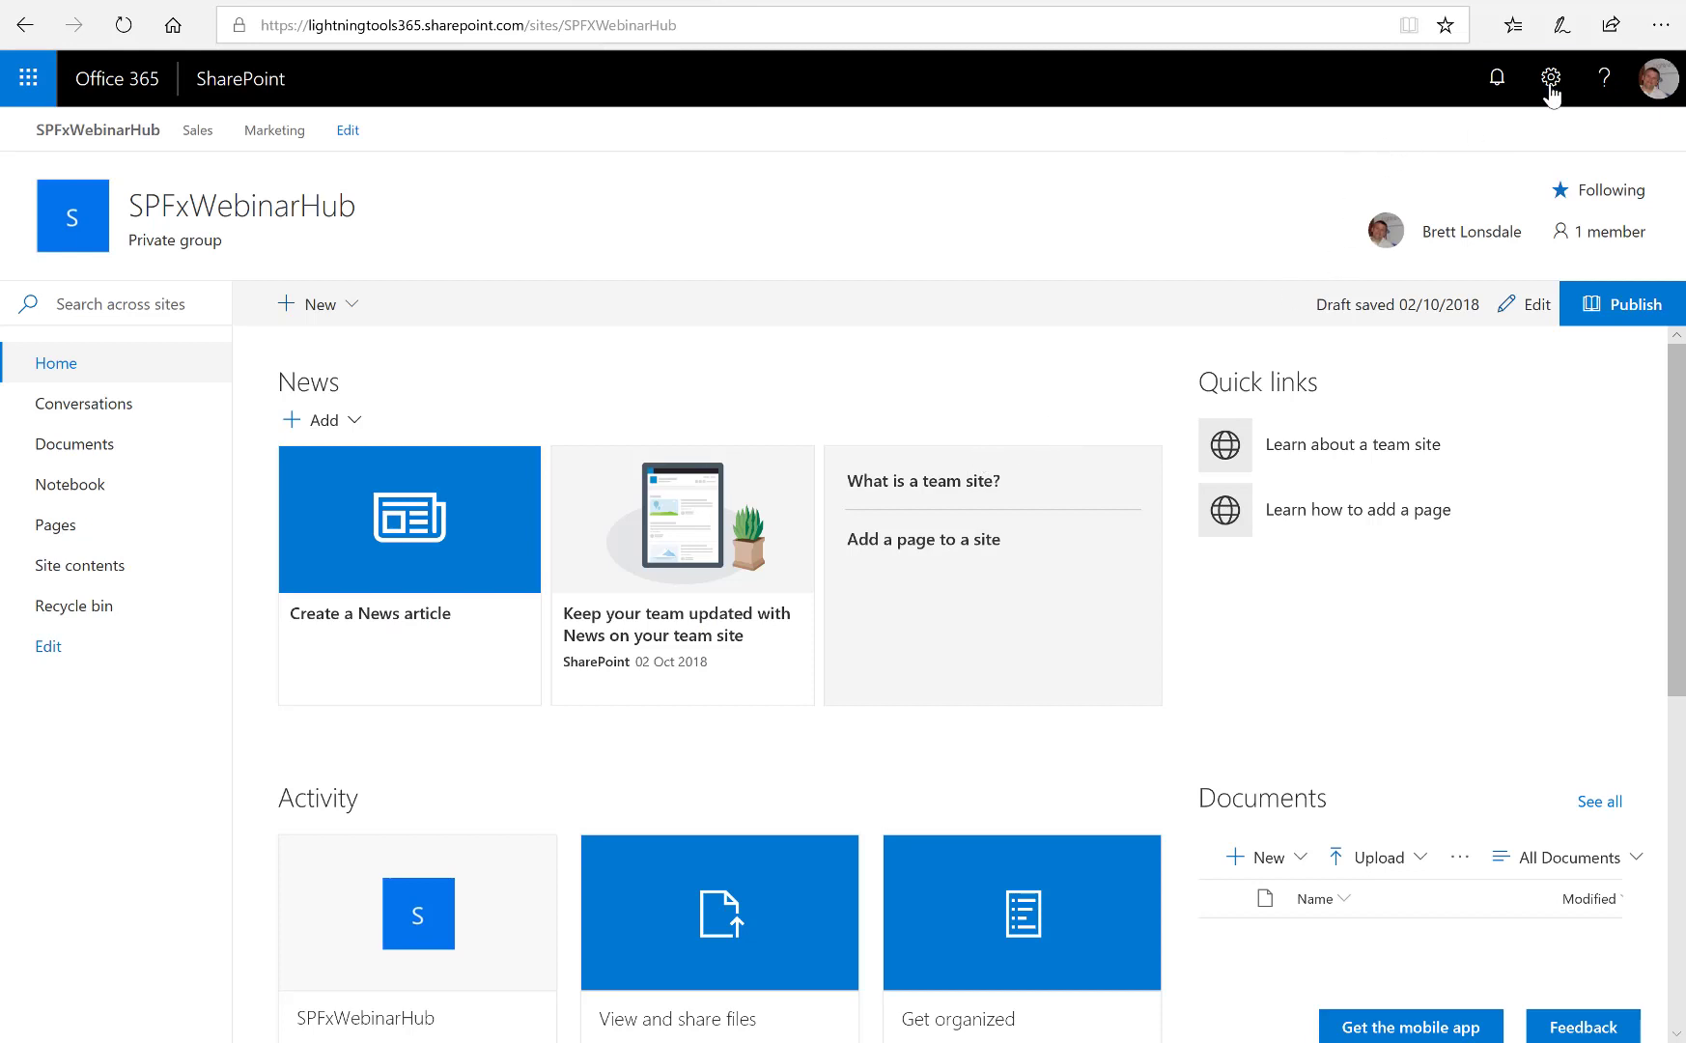
Delete the News and Activity/Documents sections from the hub home page
left_click(1550, 78)
left_click(1089, 236)
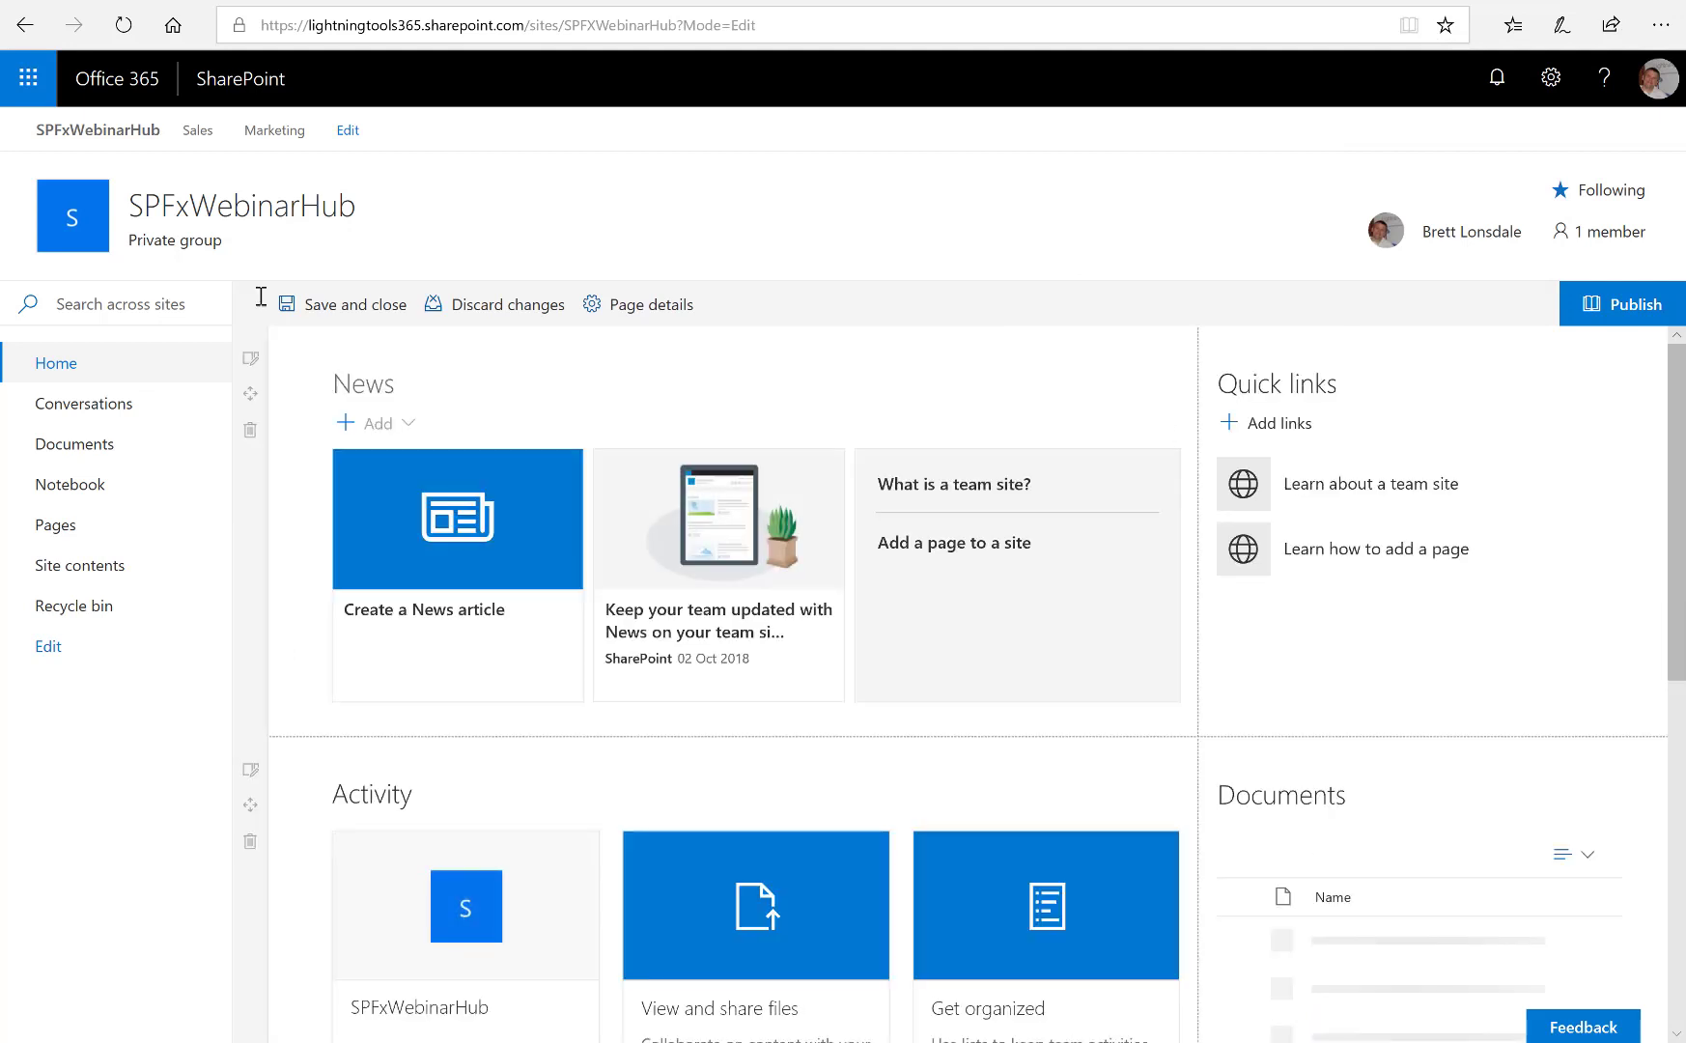
left_click(250, 430)
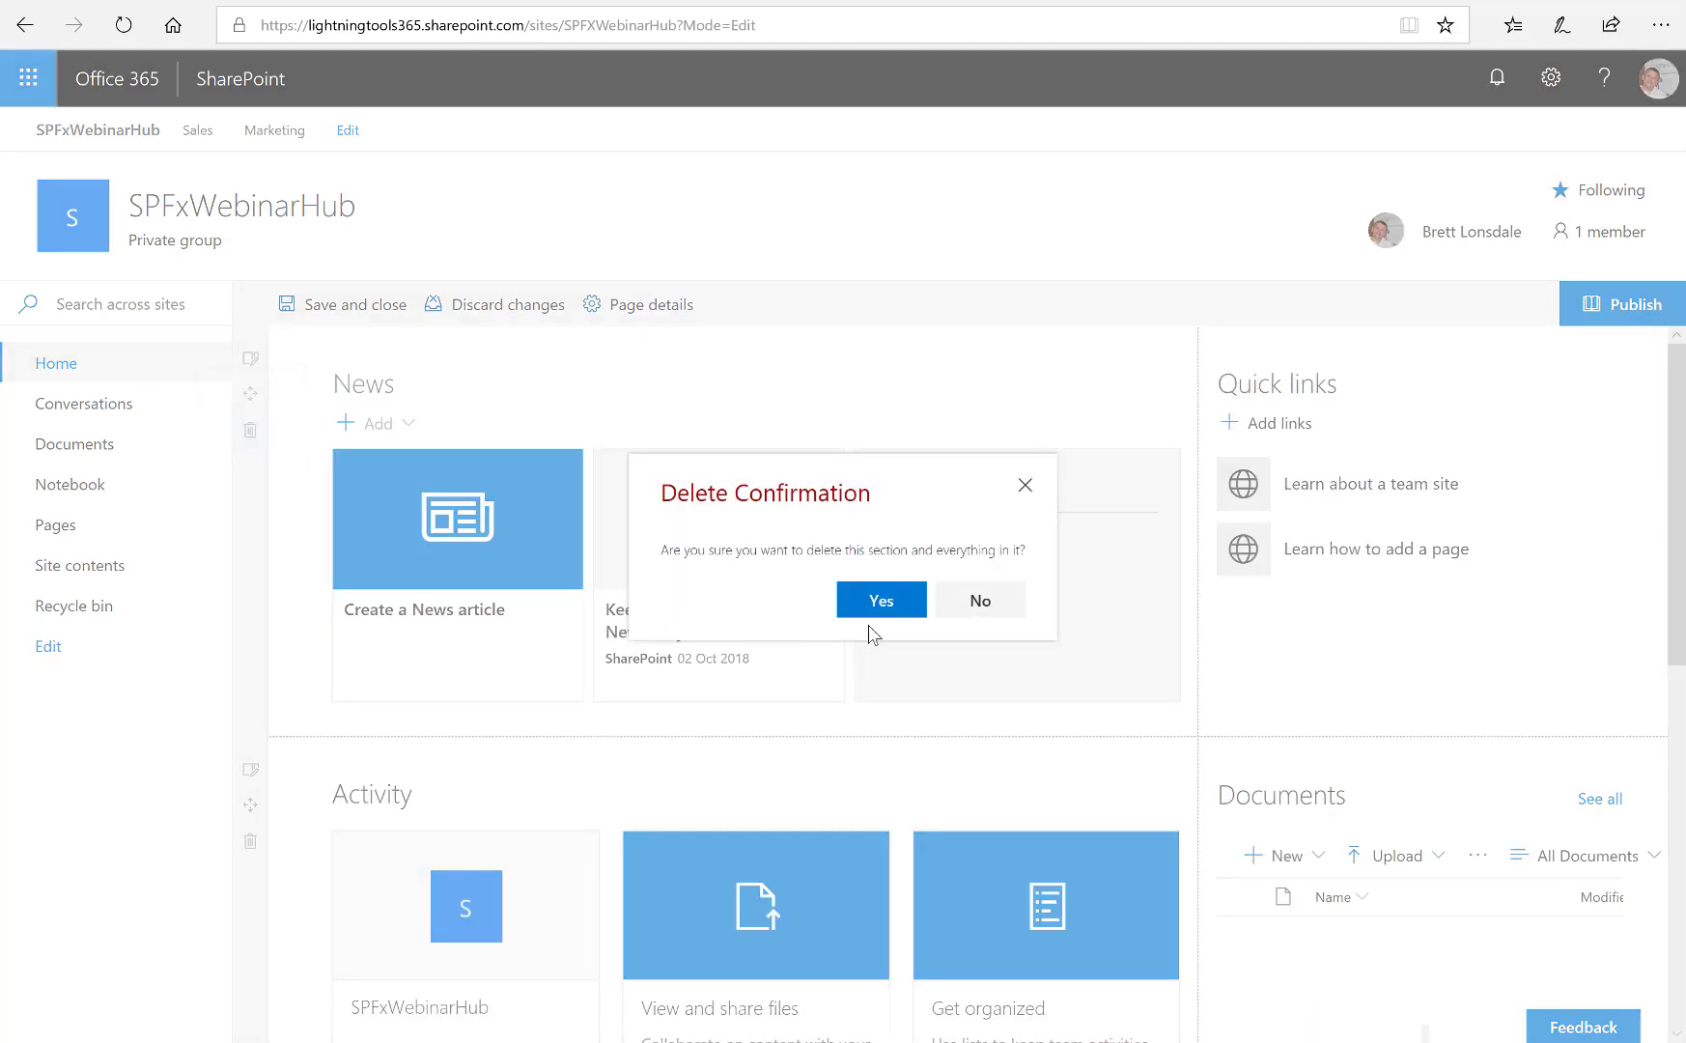
left_click(879, 601)
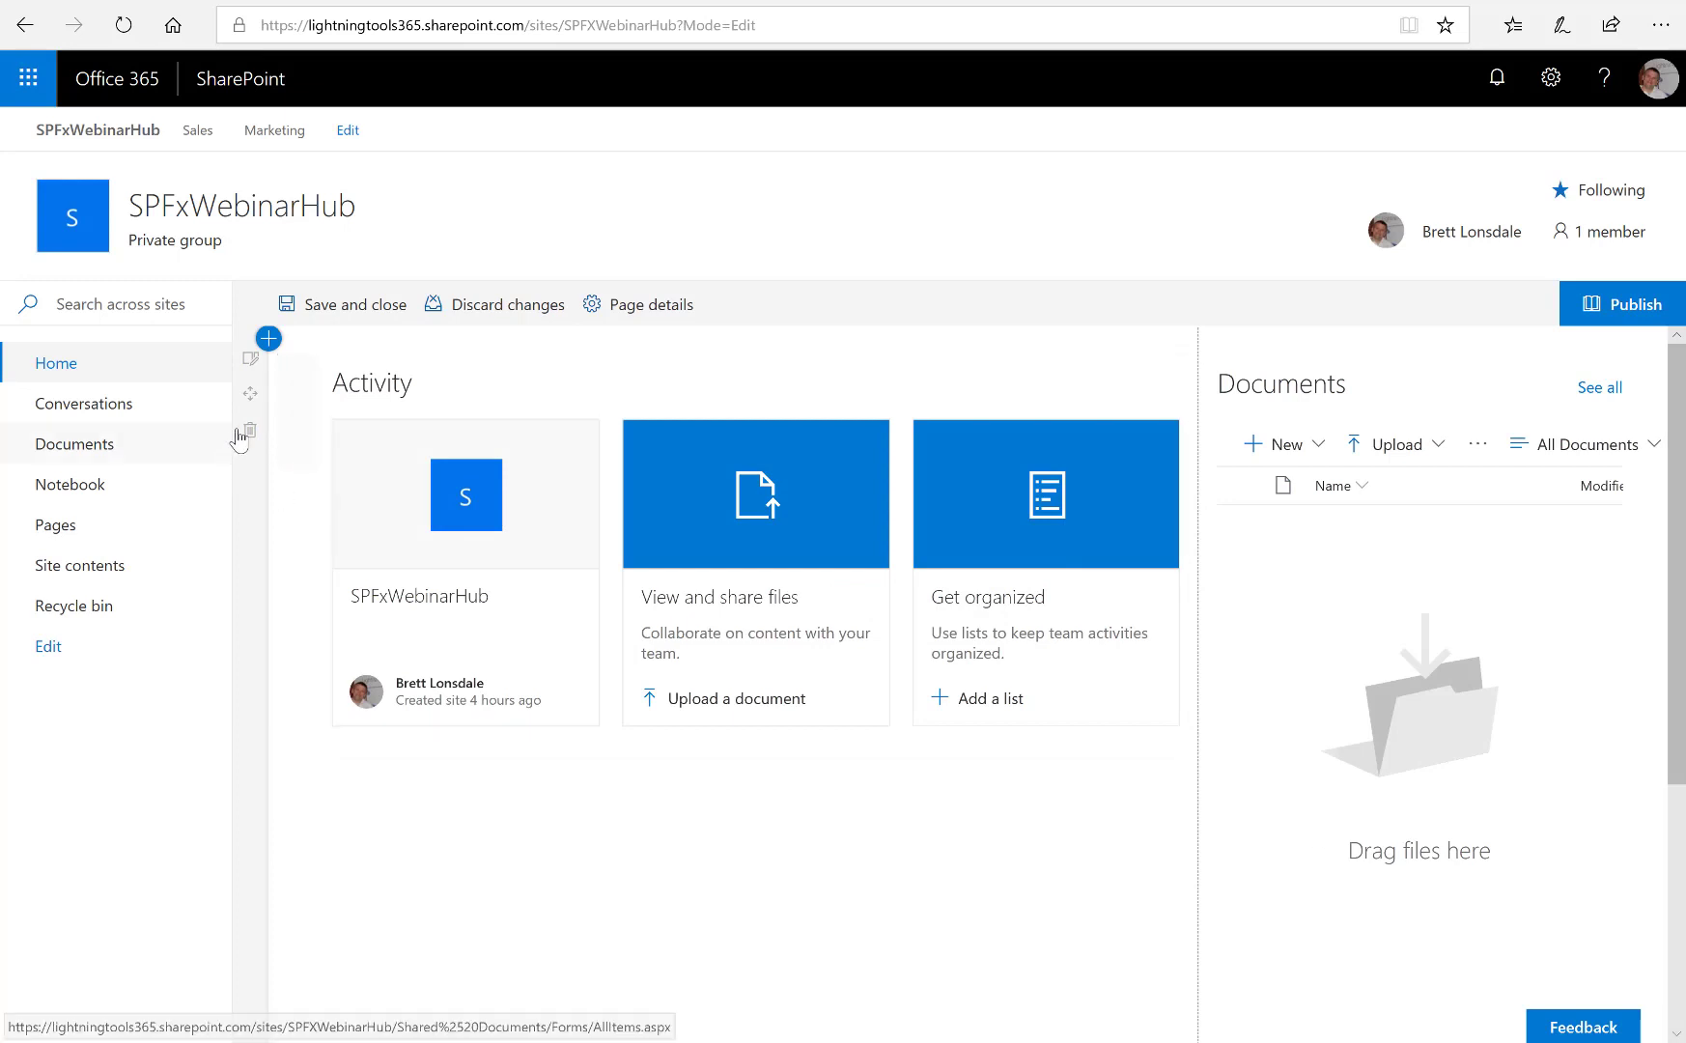
left_click(250, 431)
left_click(874, 600)
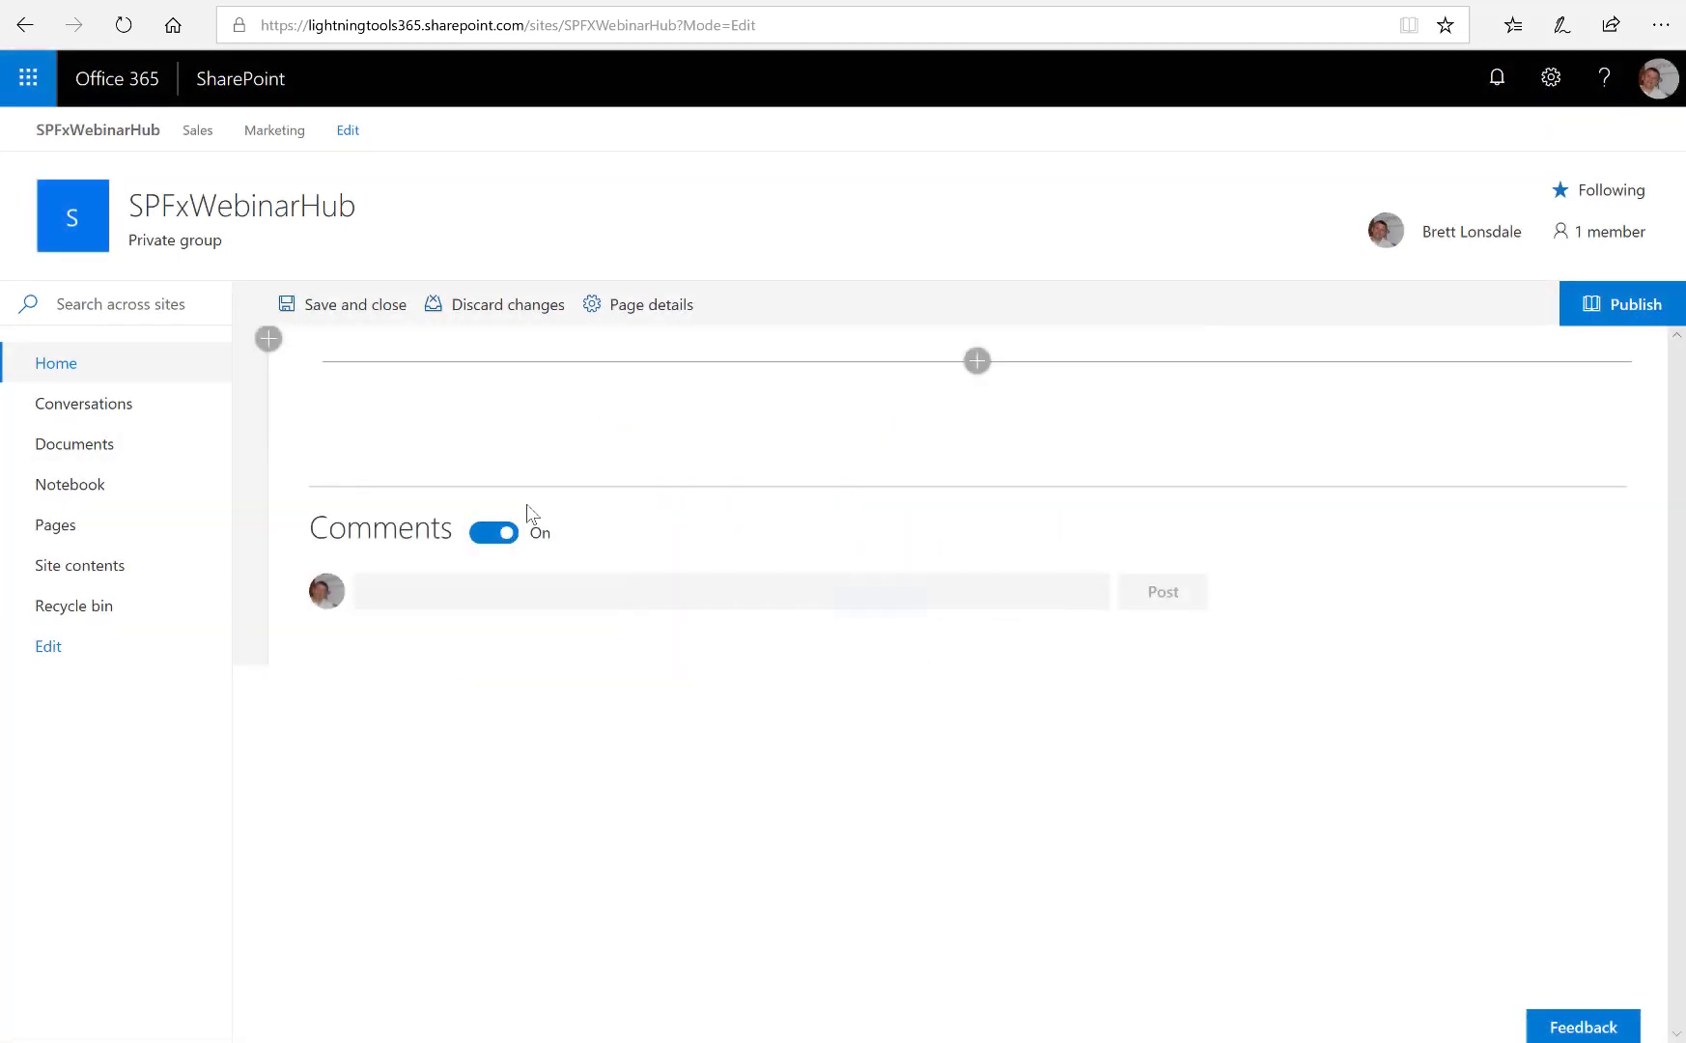
Insert a Lightning Conductor web part where those sections were
left_click(976, 361)
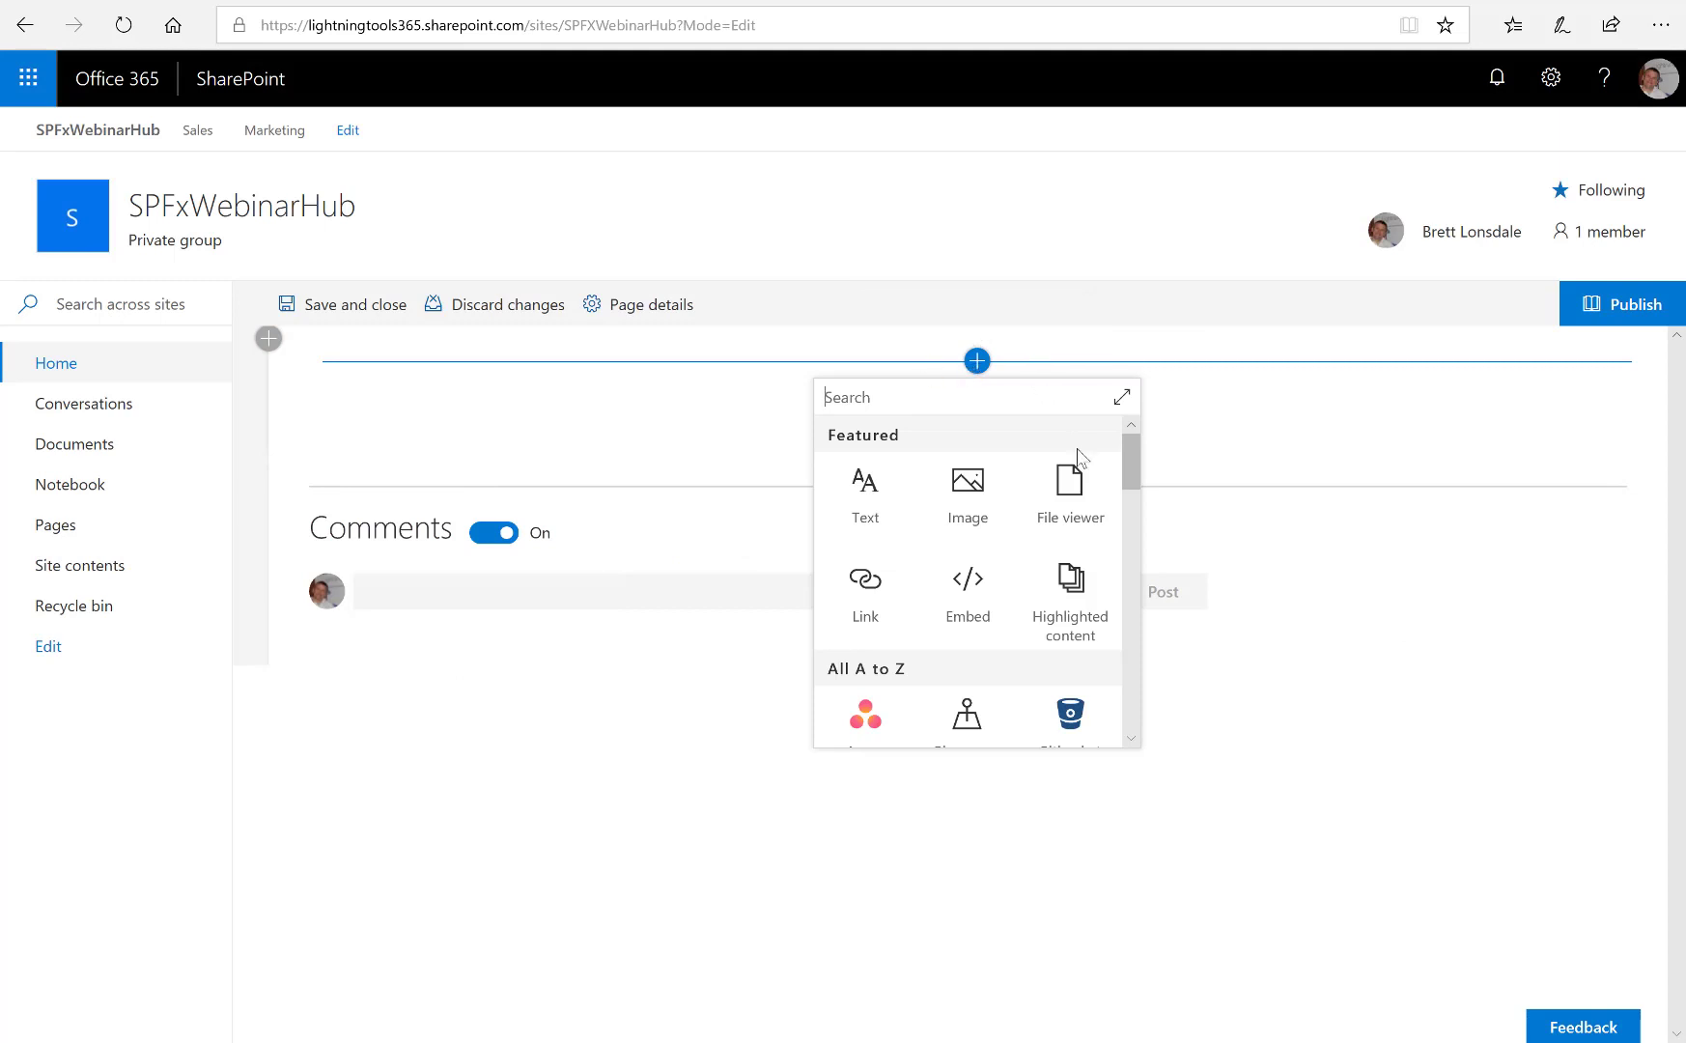
left_click_drag(1132, 480, 1119, 583)
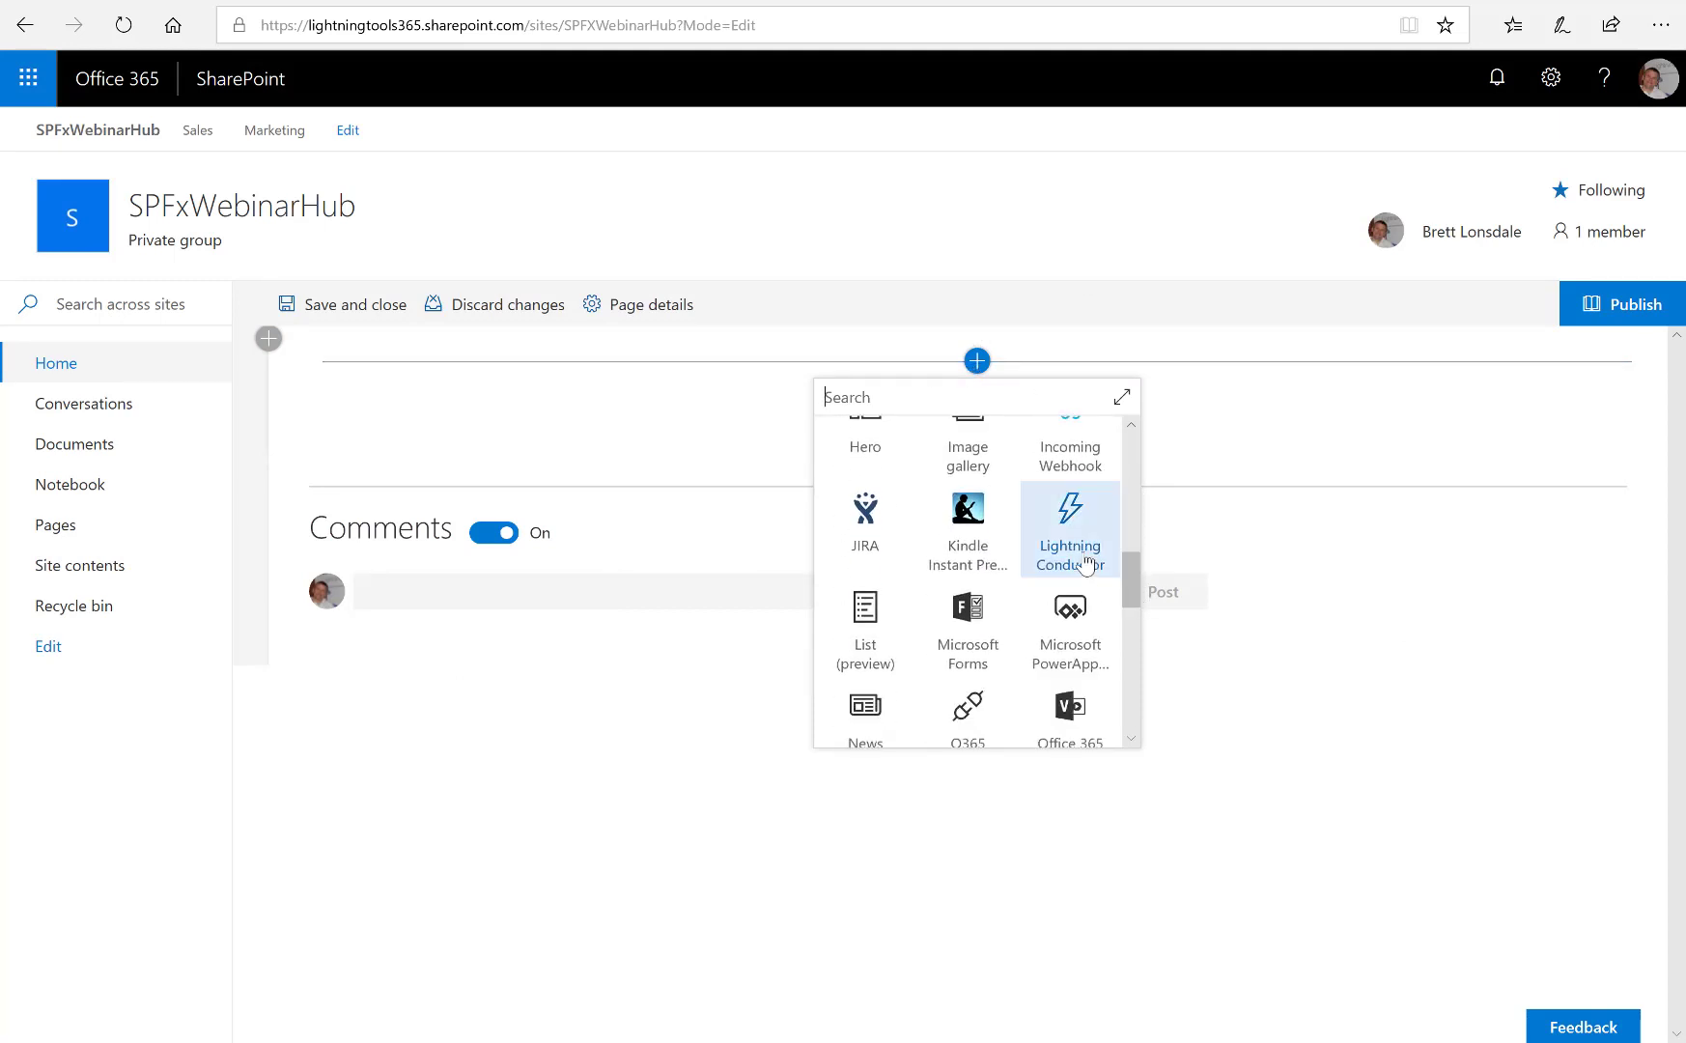
left_click(1087, 563)
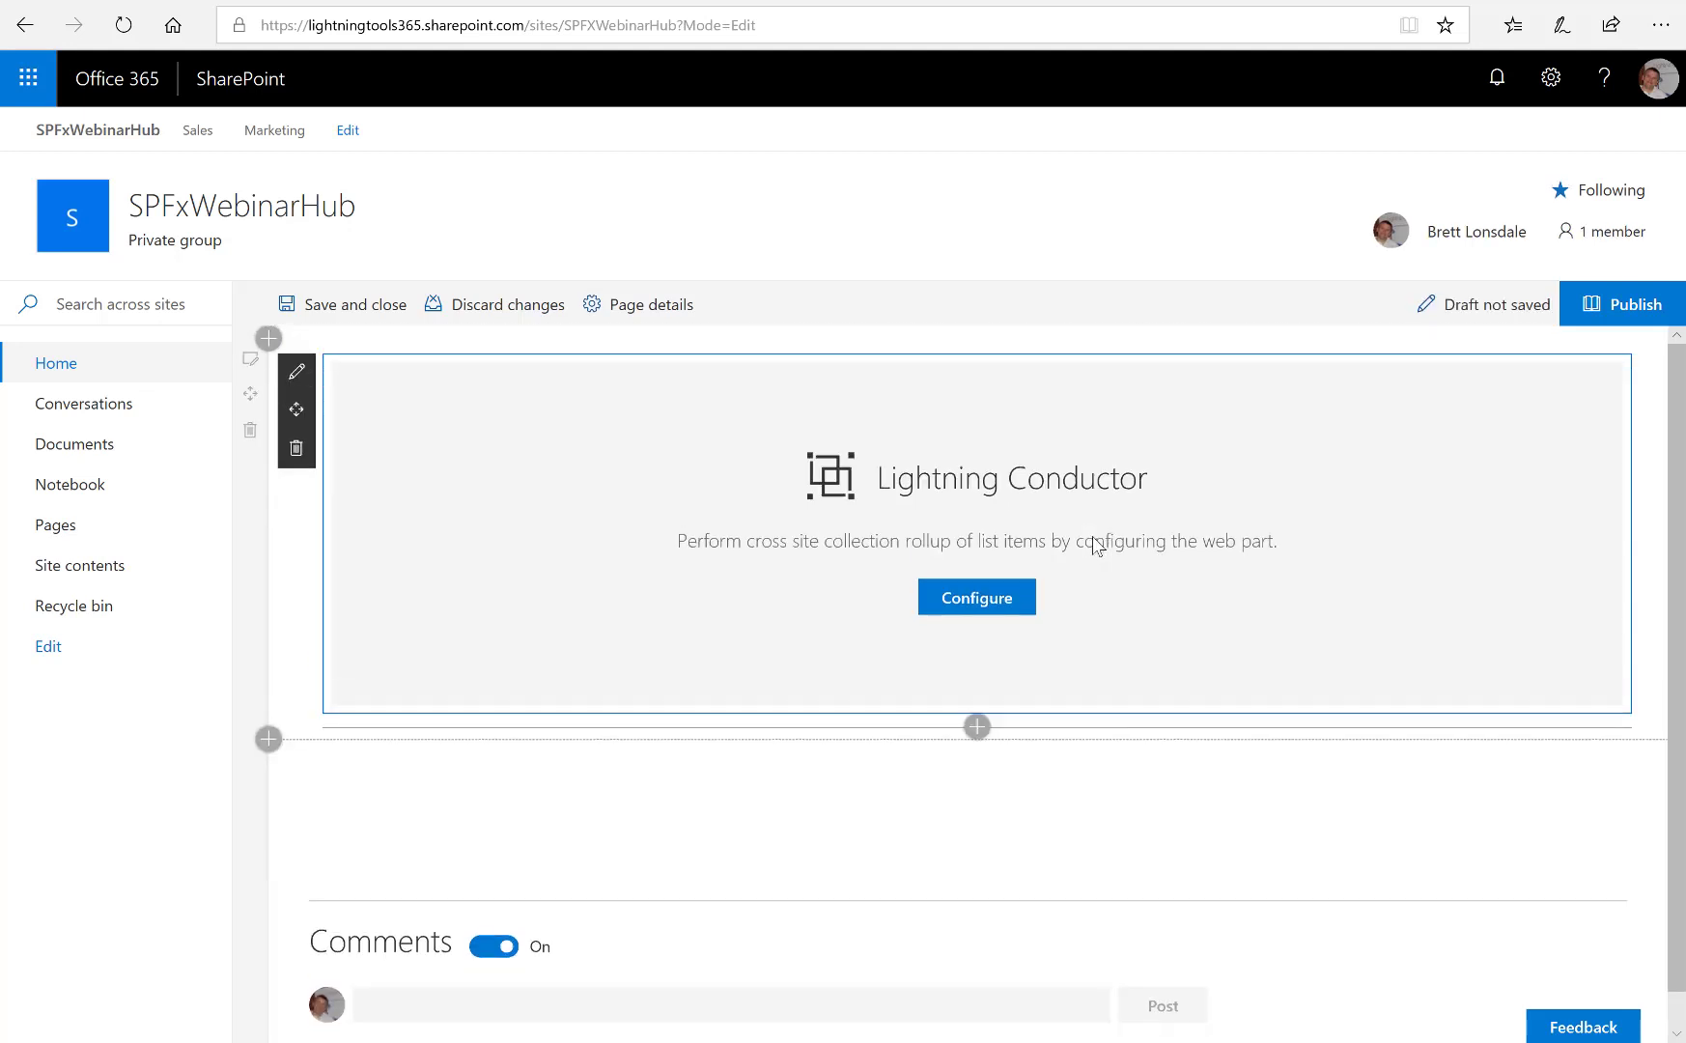
Quick-configure the web part: Tasks, All Tasks, Current Site and Associated Sites, Grid View, then save
left_click(964, 597)
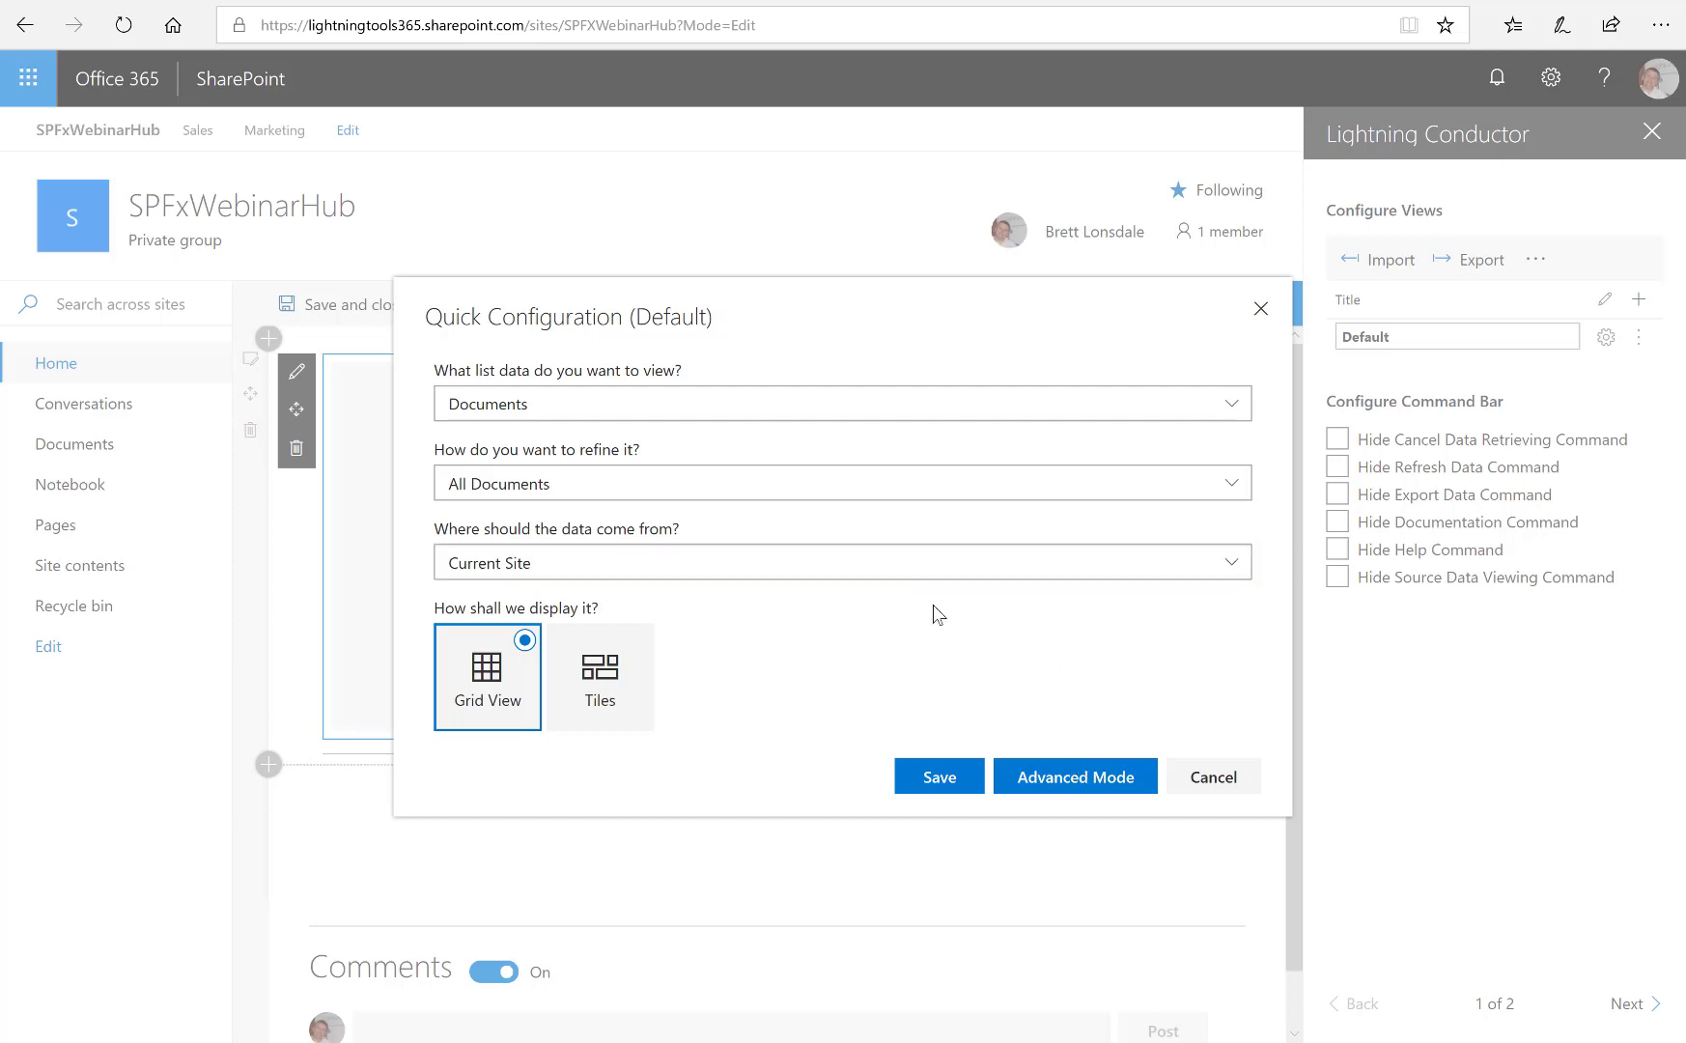
left_click(722, 415)
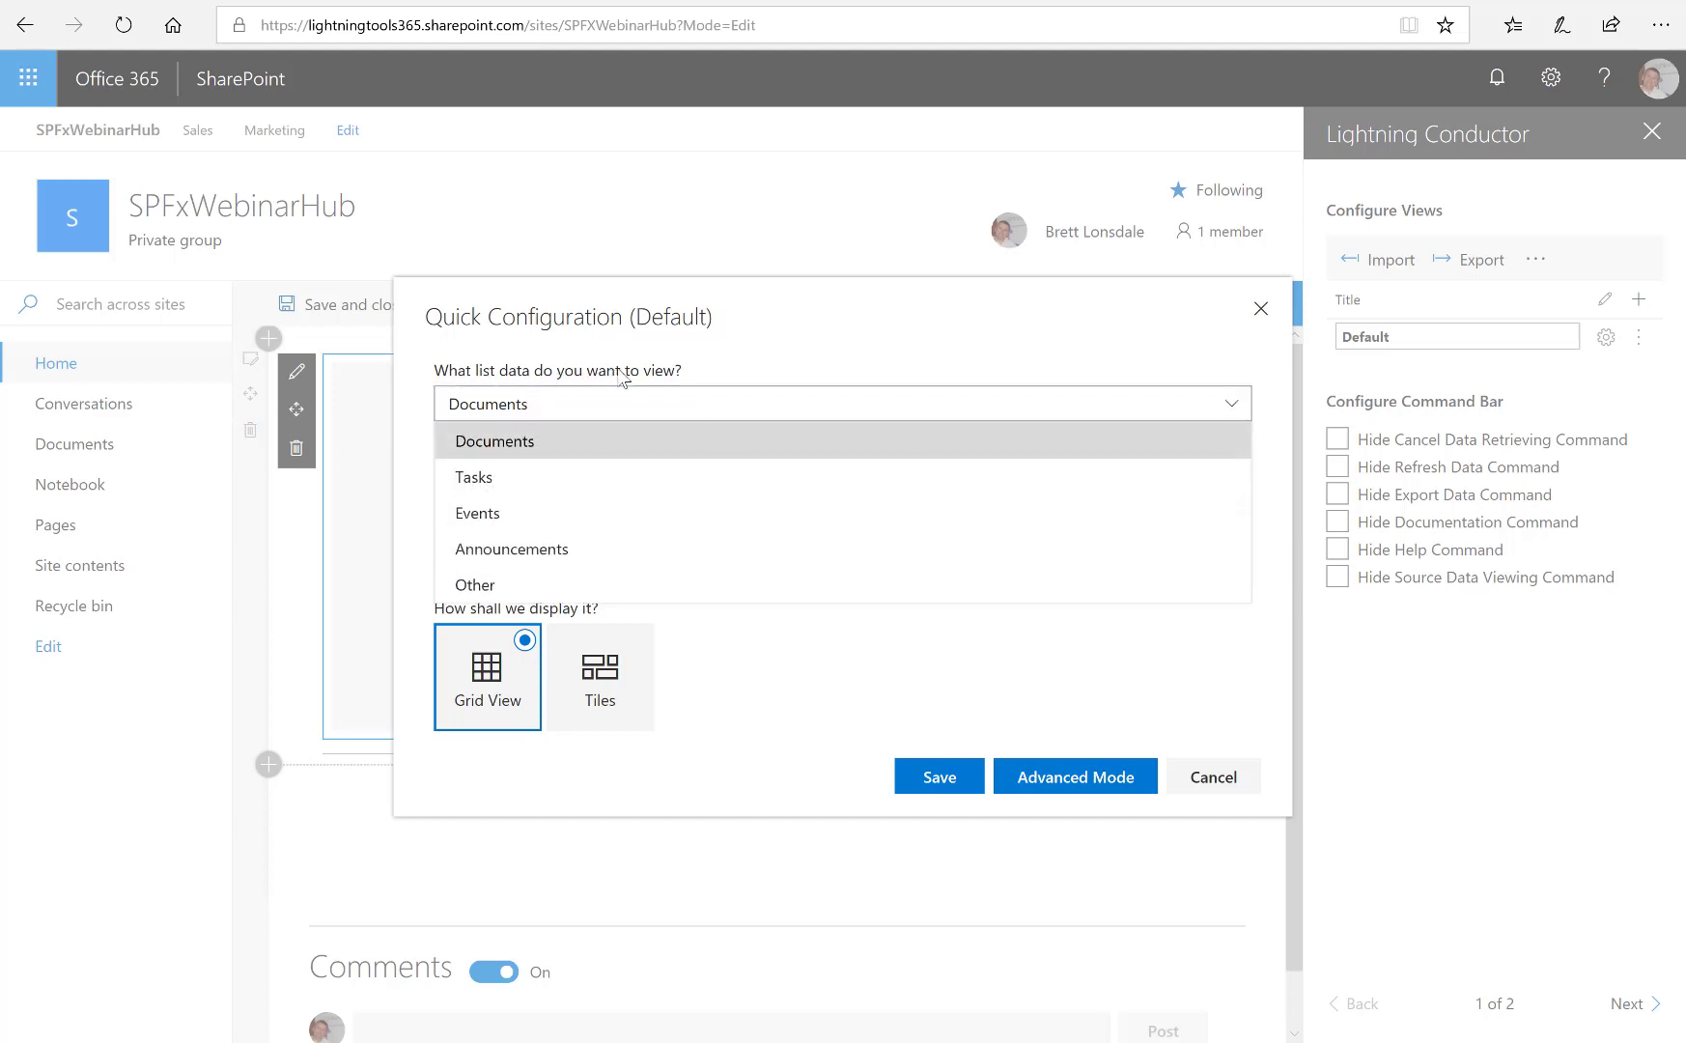
left_click(571, 486)
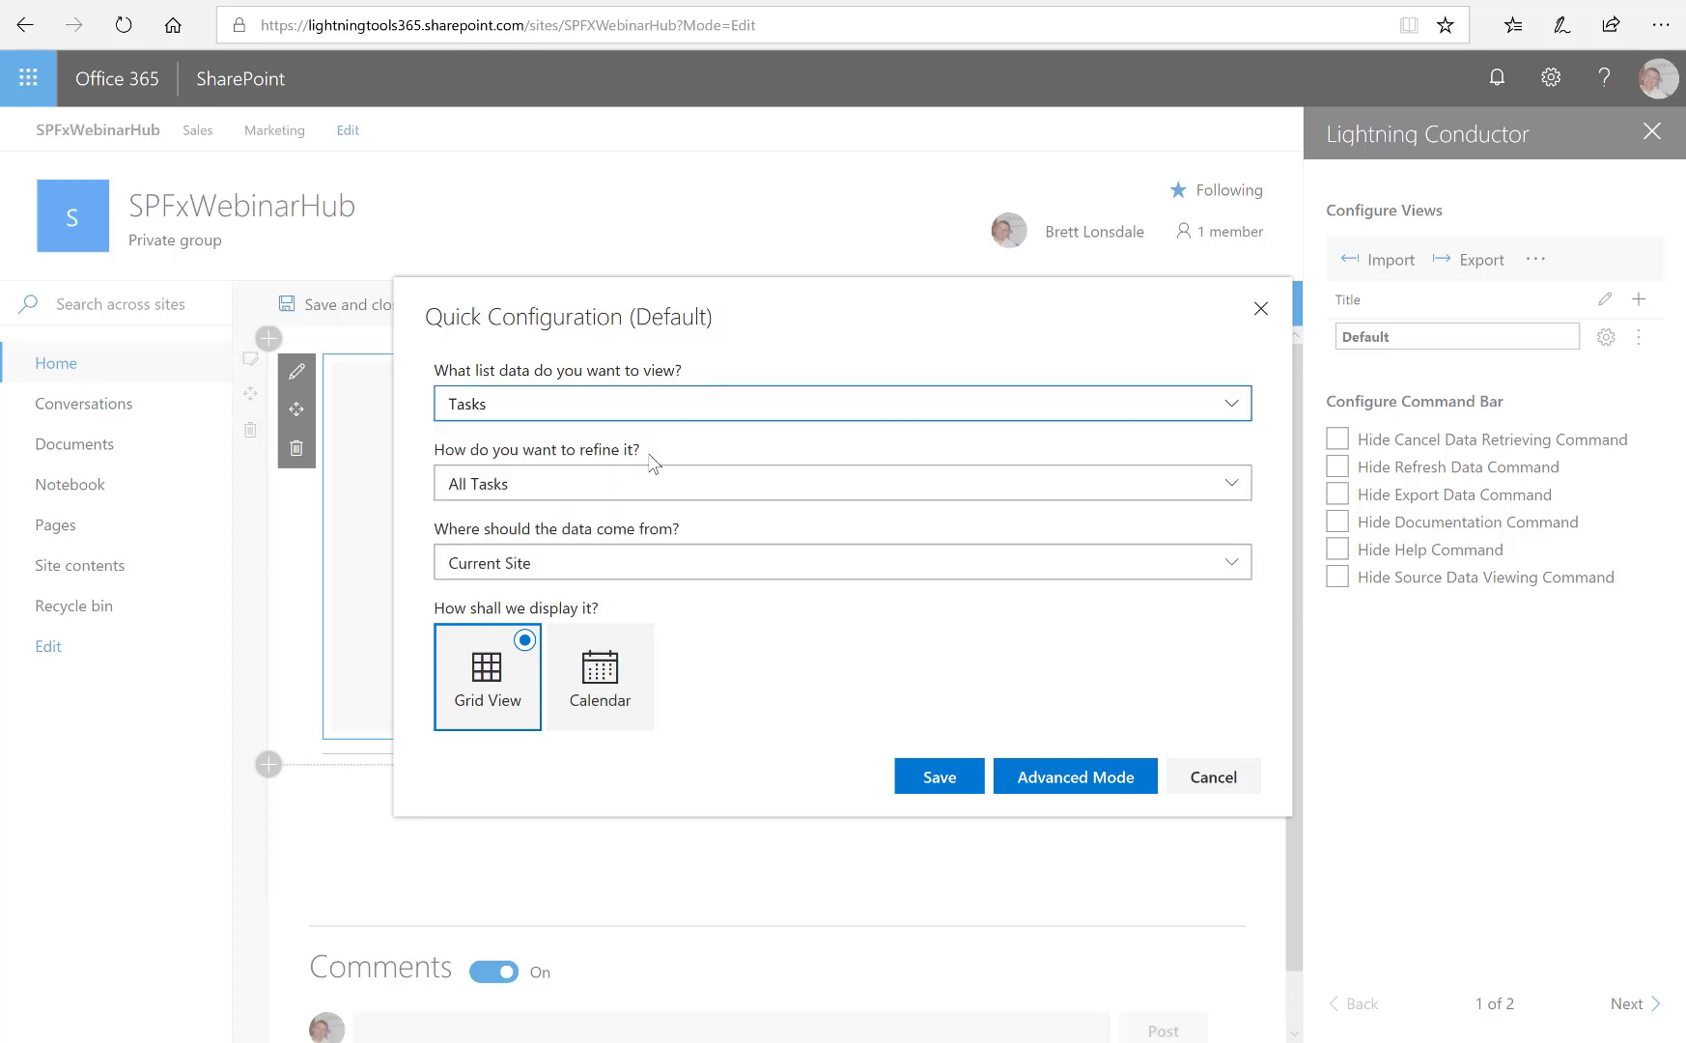
left_click(668, 486)
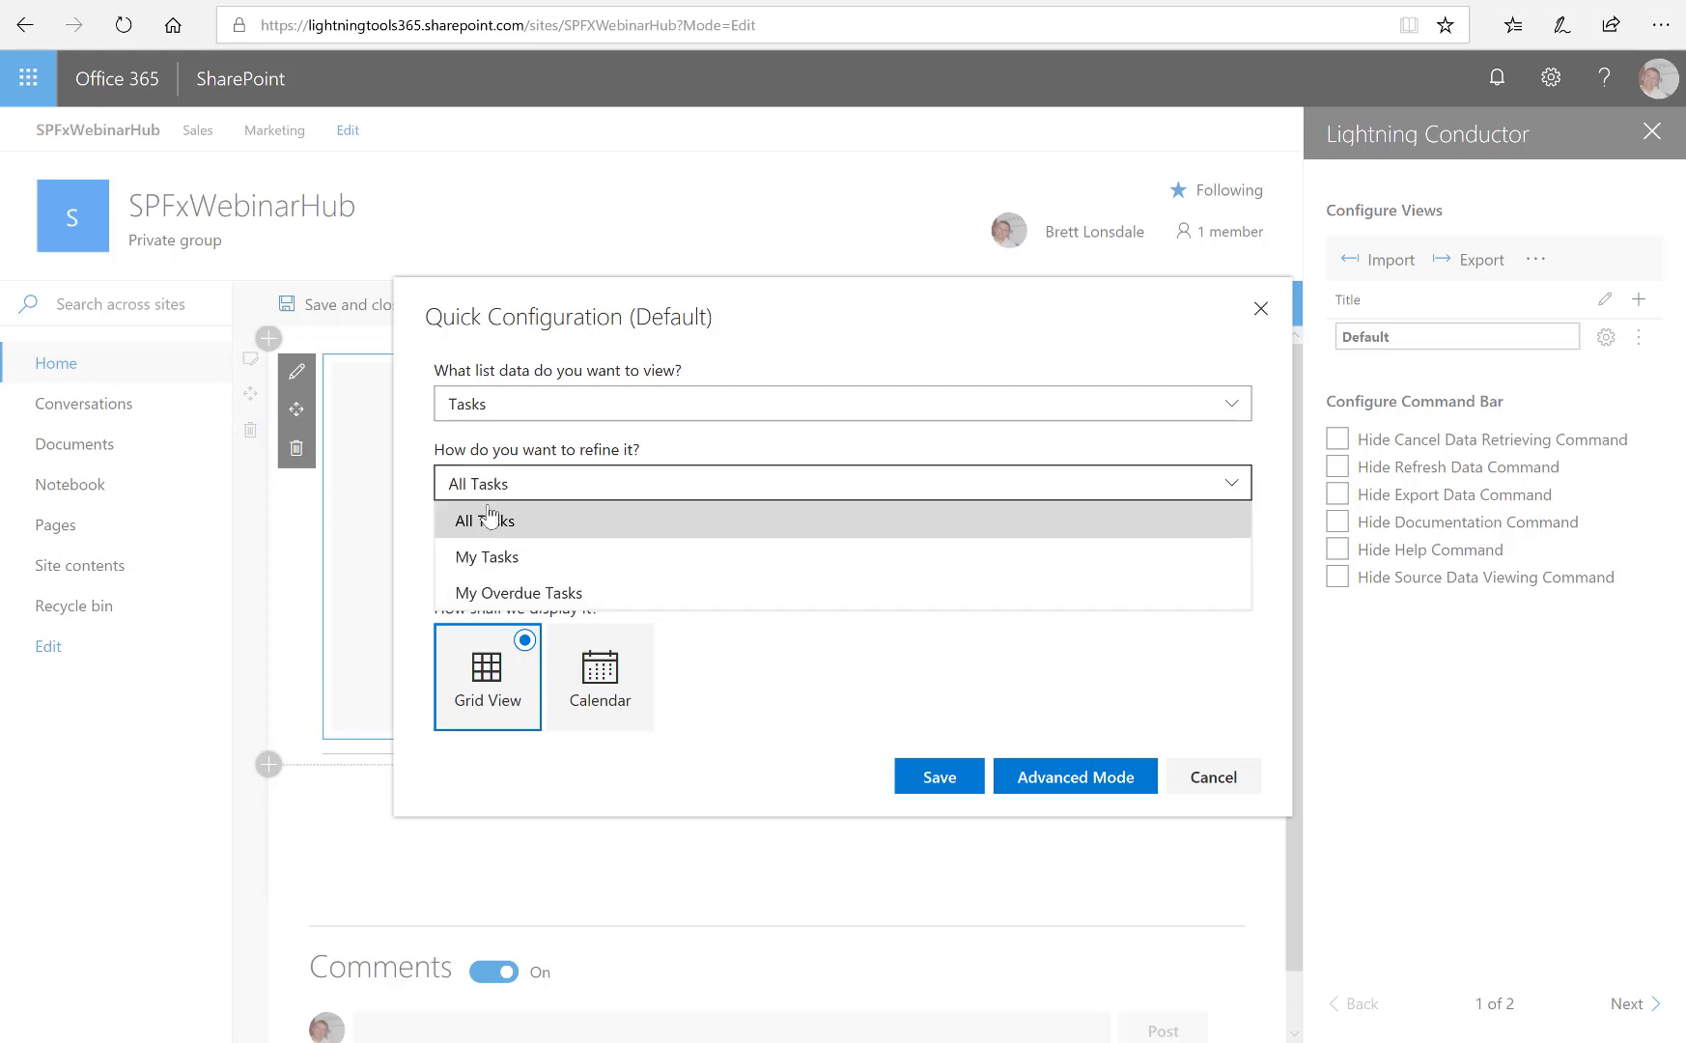
left_click(576, 534)
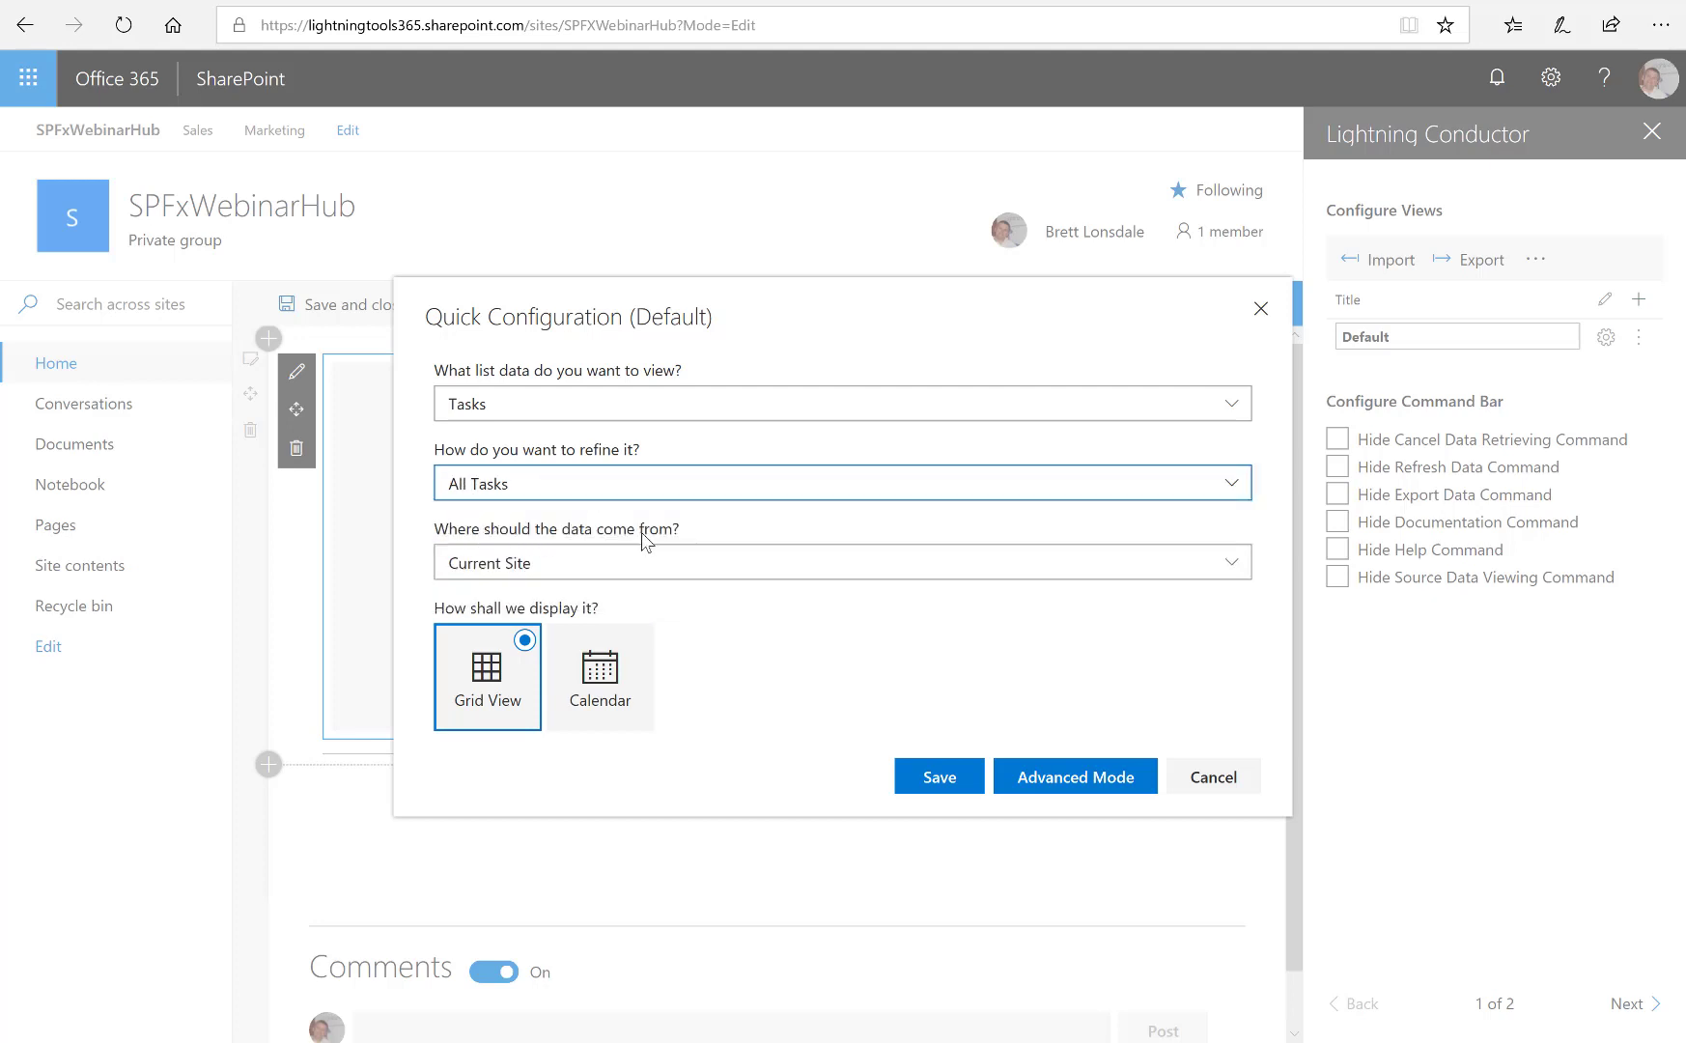
left_click(635, 567)
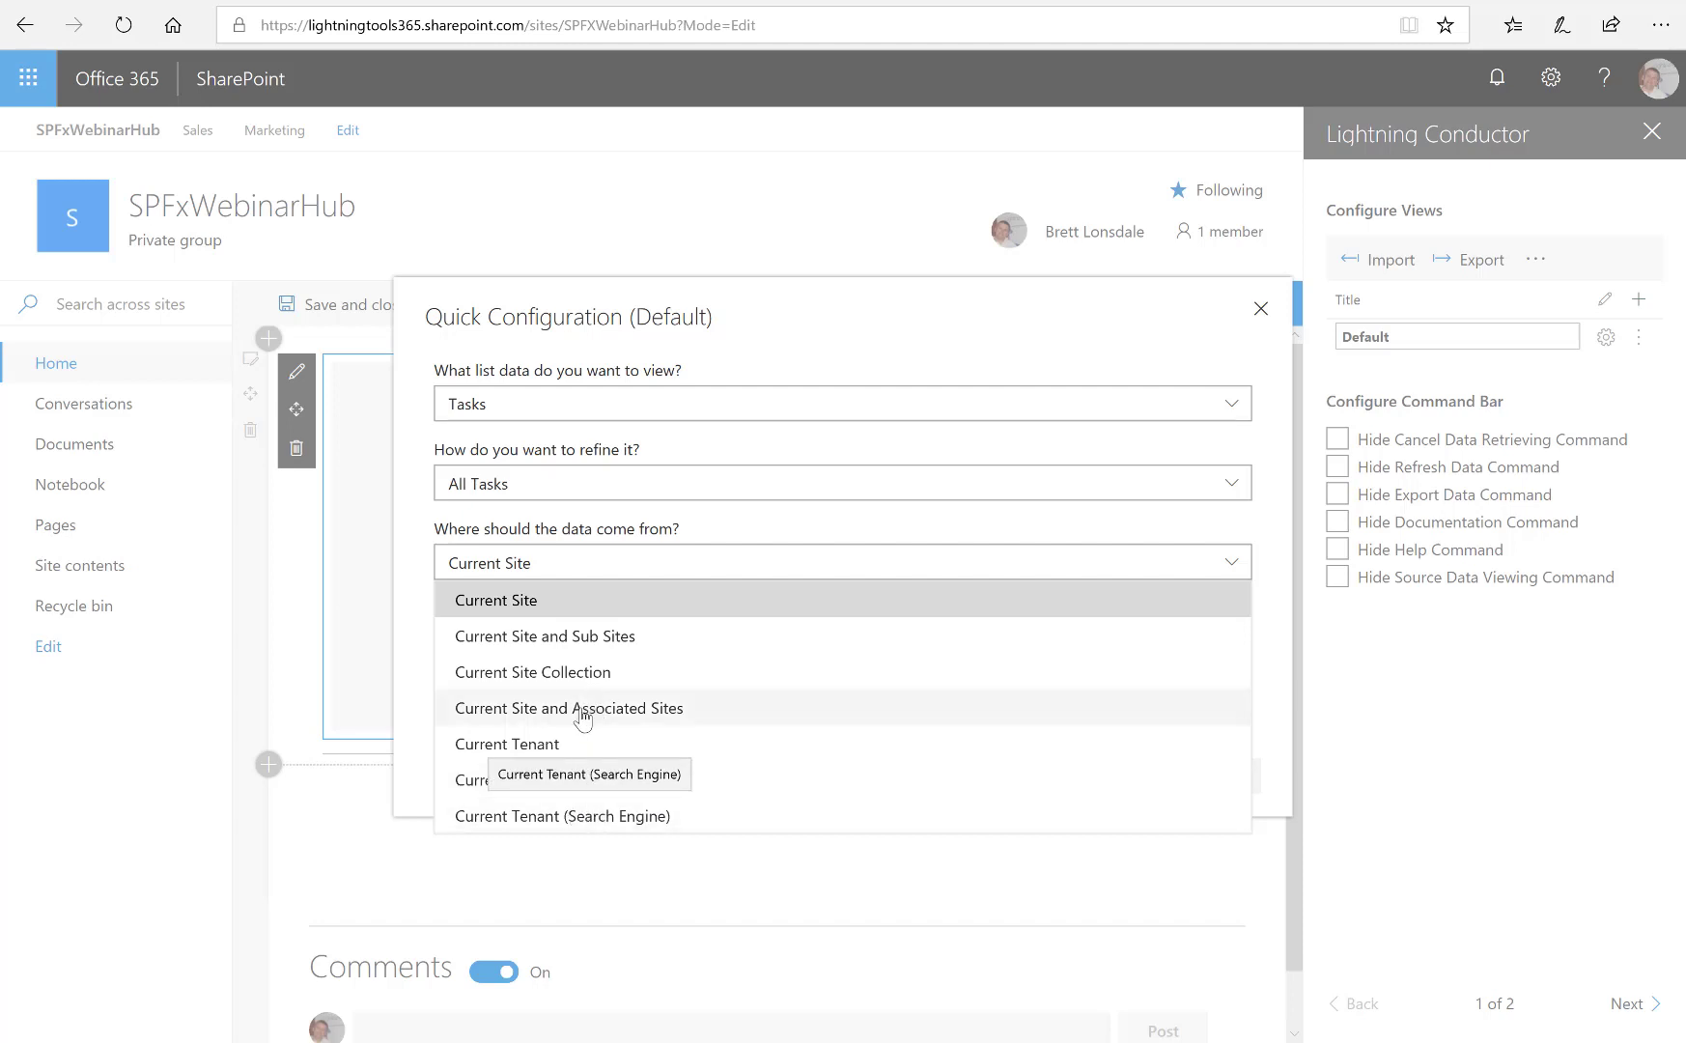
left_click(568, 710)
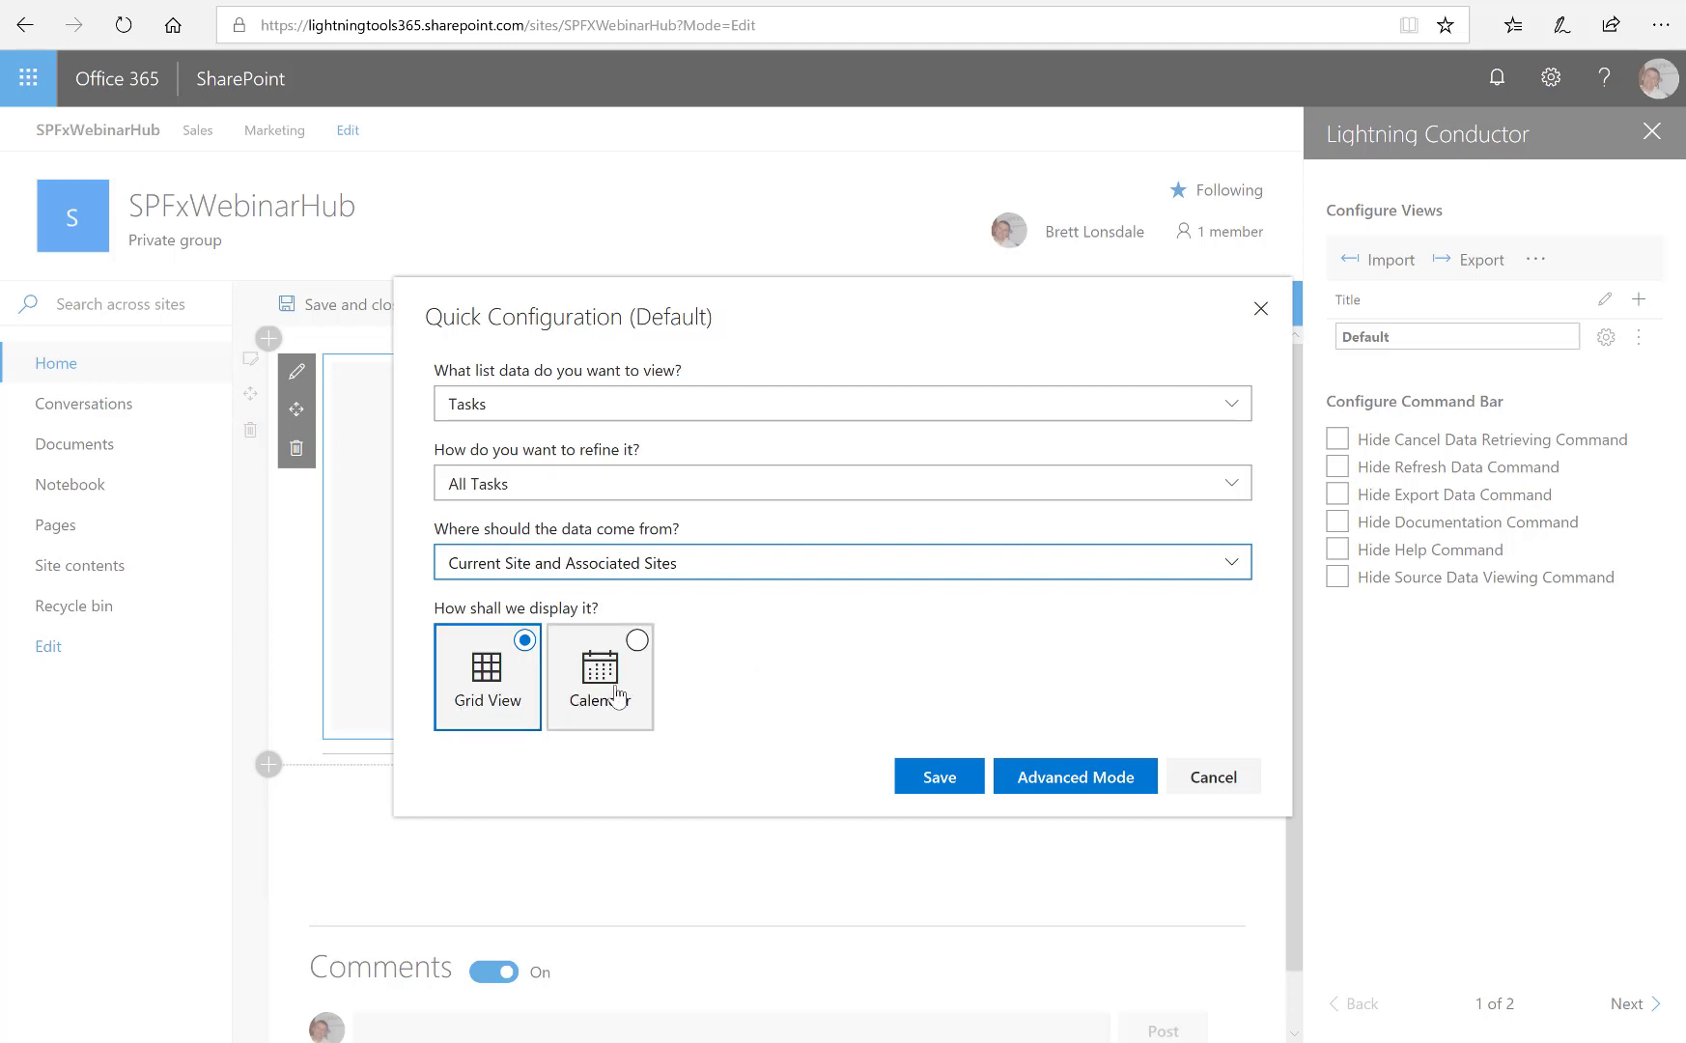
left_click(933, 780)
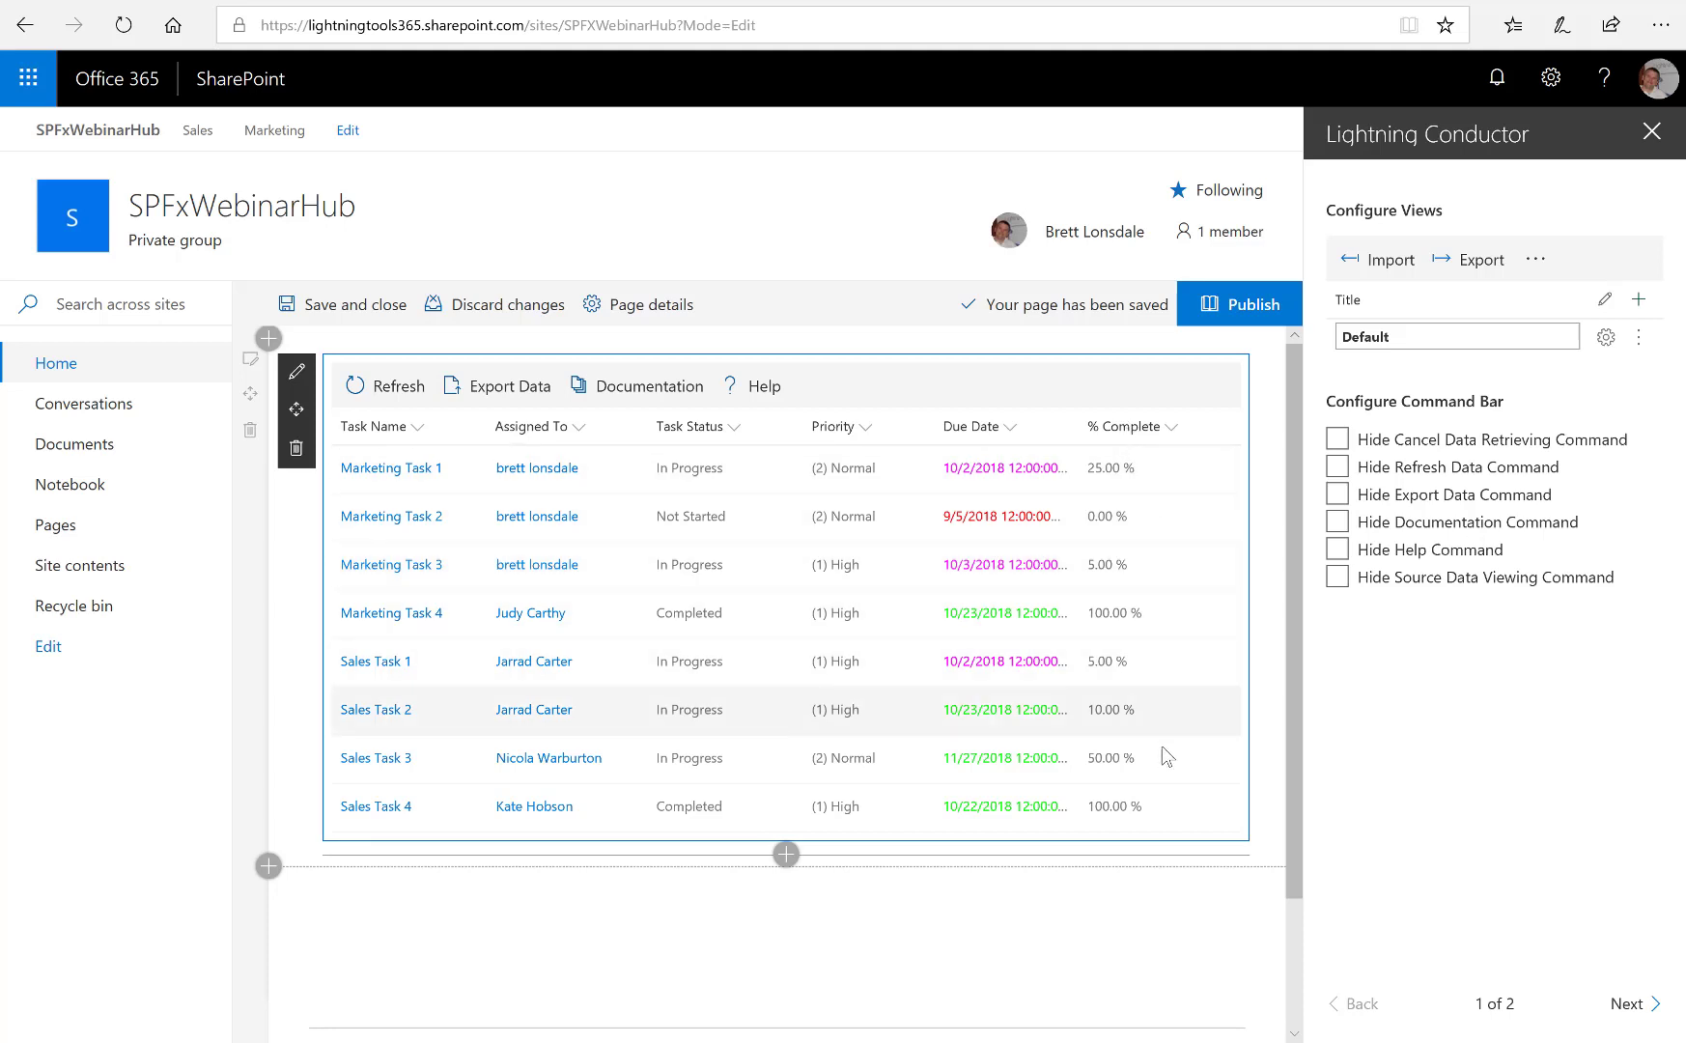
Bring up Column Settings from the % Complete column's header menu
left_click(1172, 433)
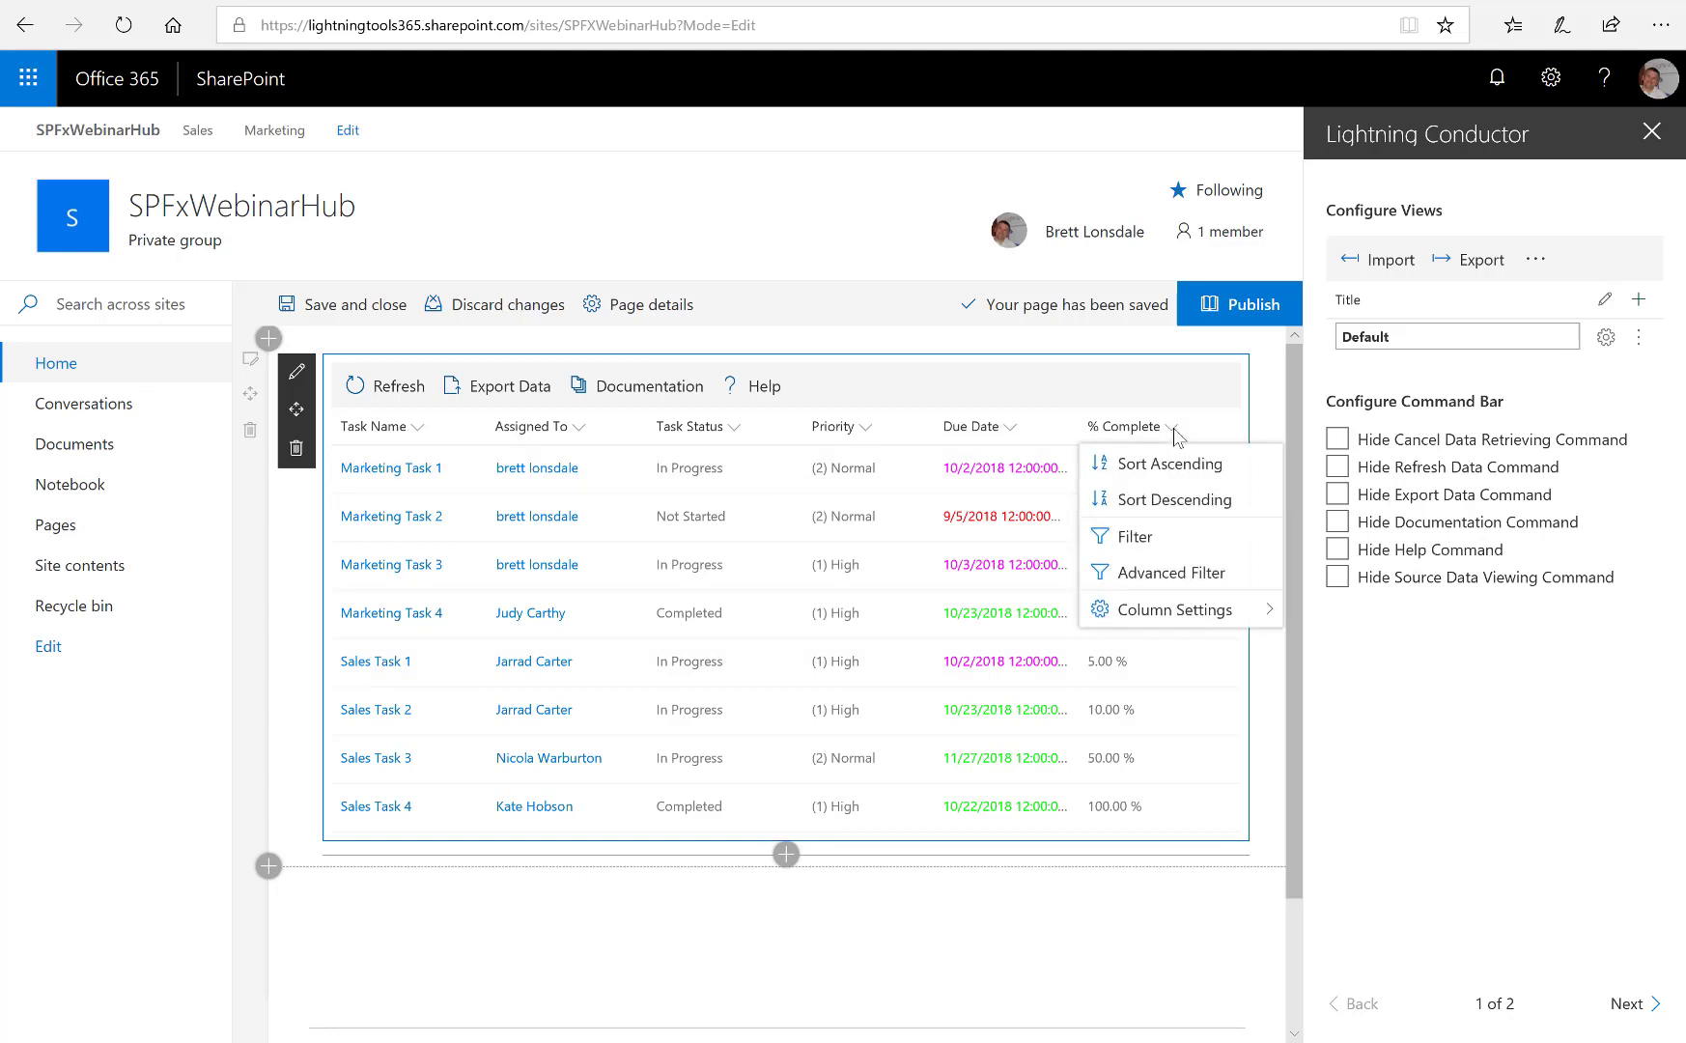
mouse_move(1198, 625)
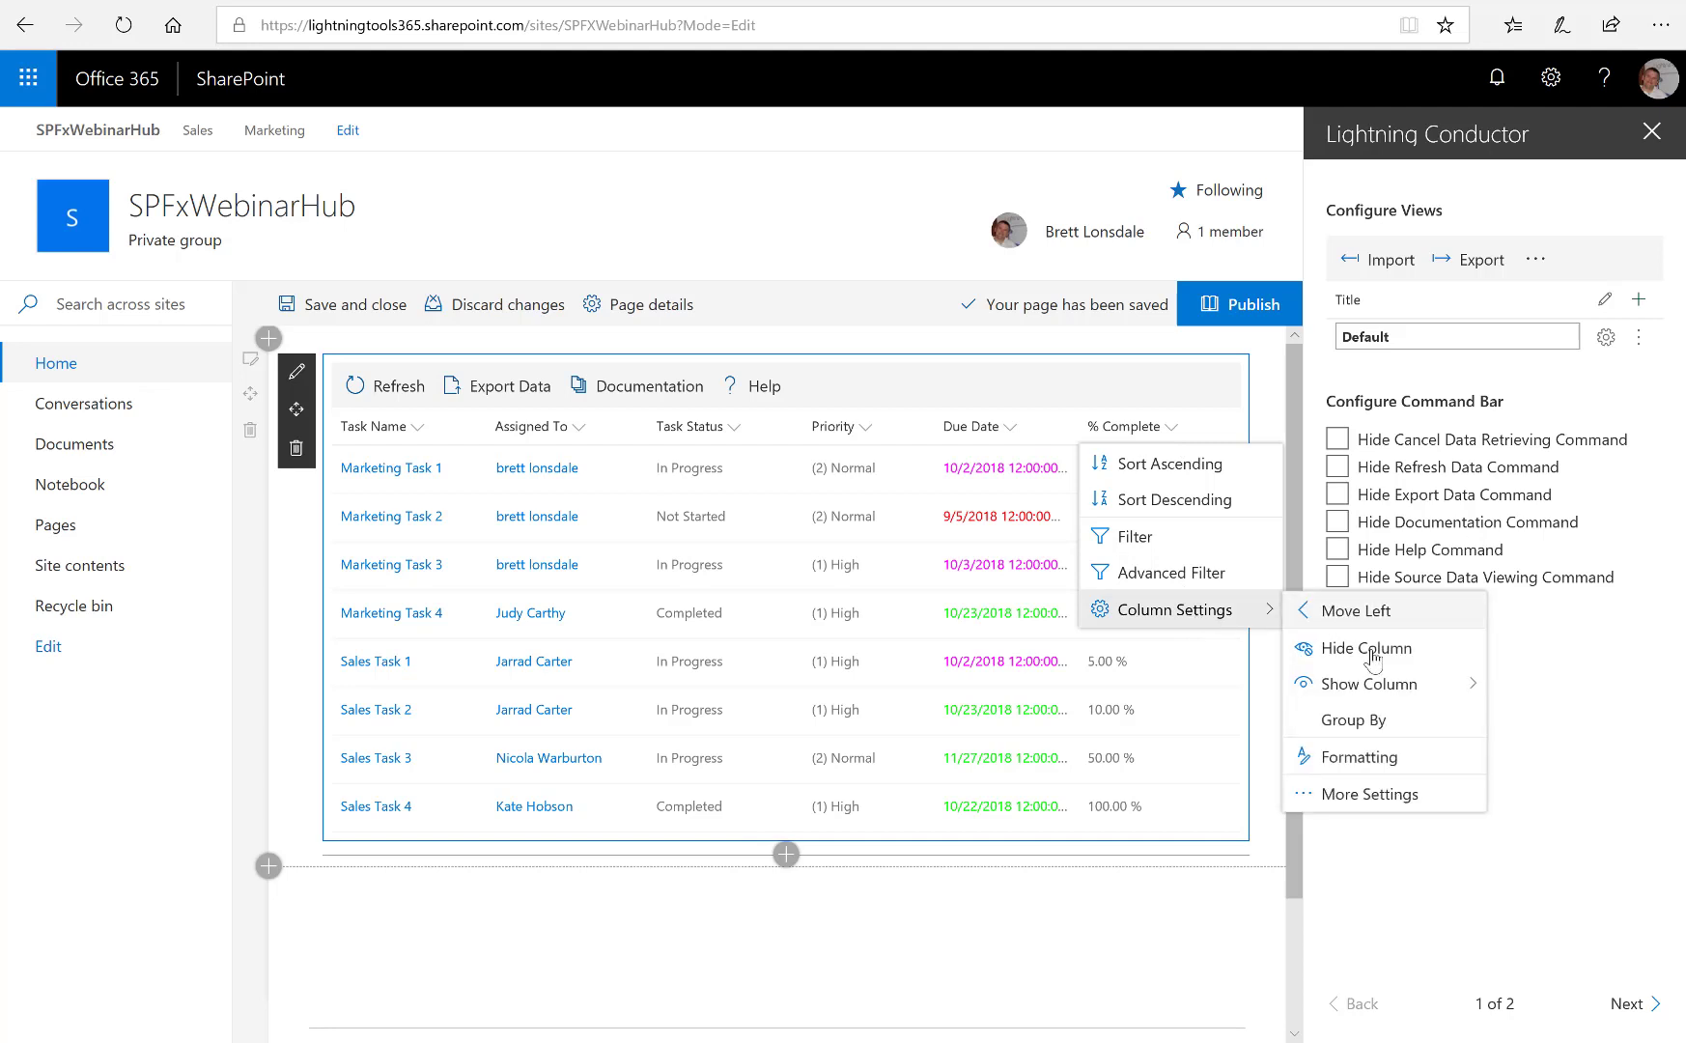
Set up a % Complete data bar with Max Value 1, hidden value and height 21
left_click(1362, 758)
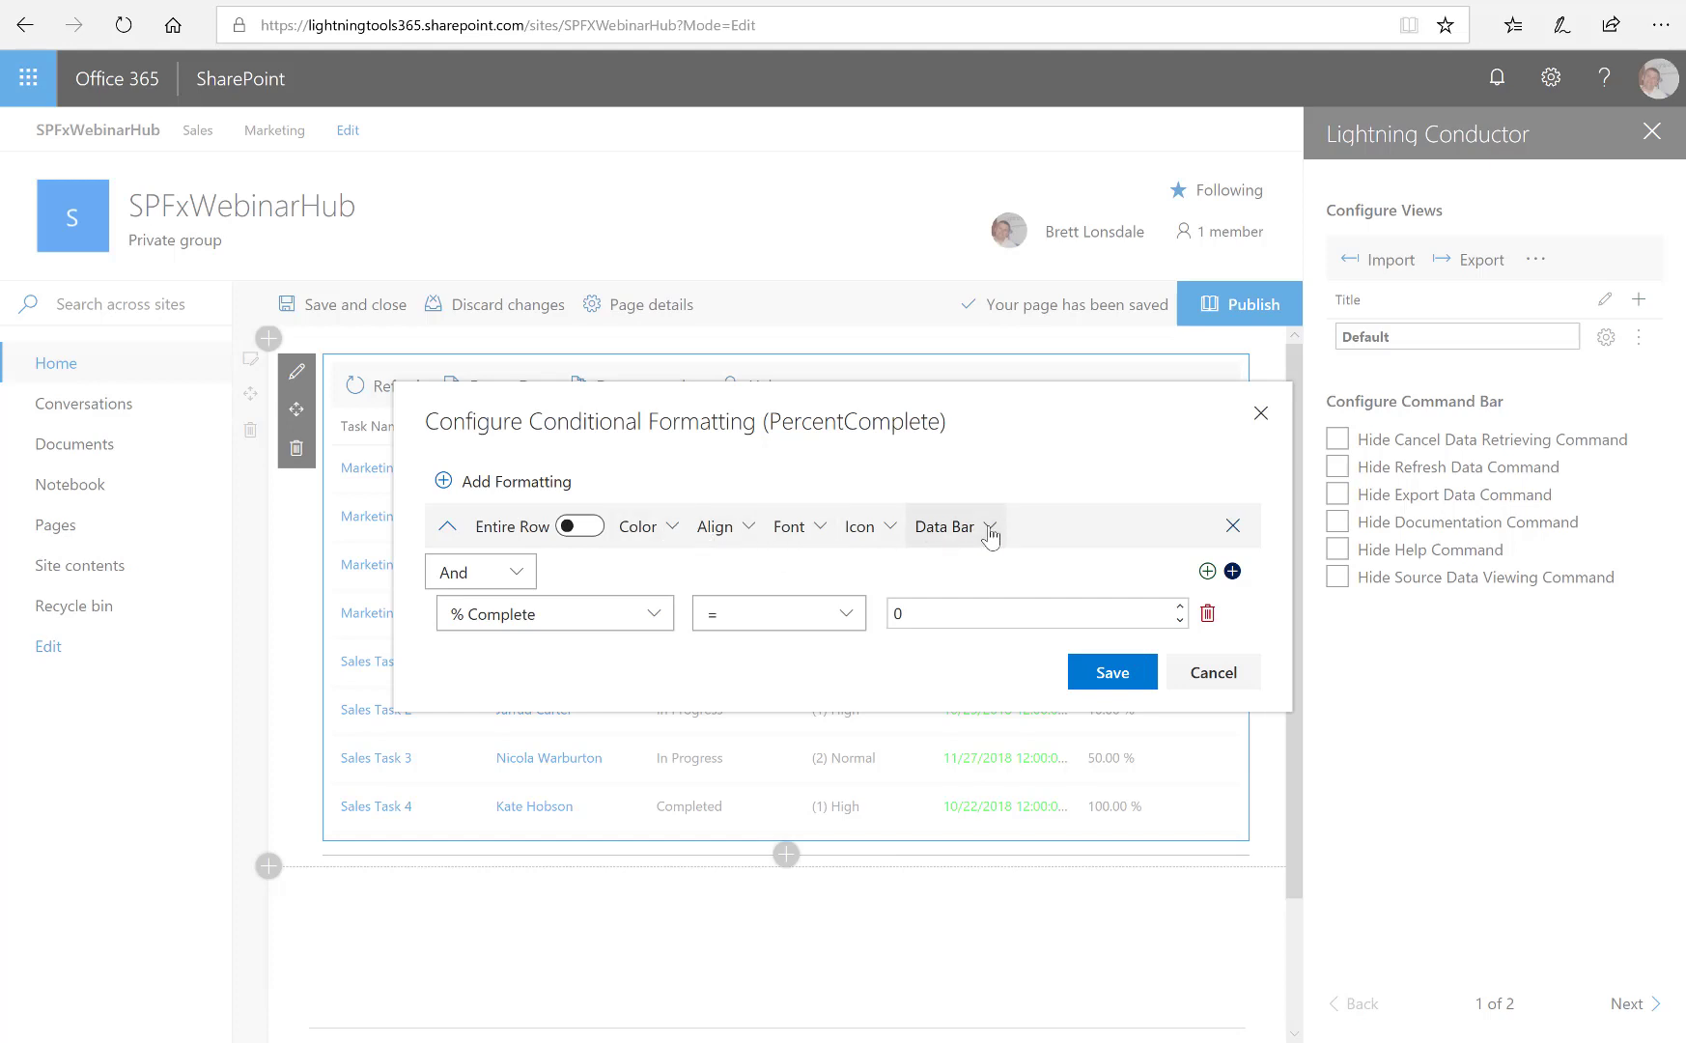
left_click(990, 532)
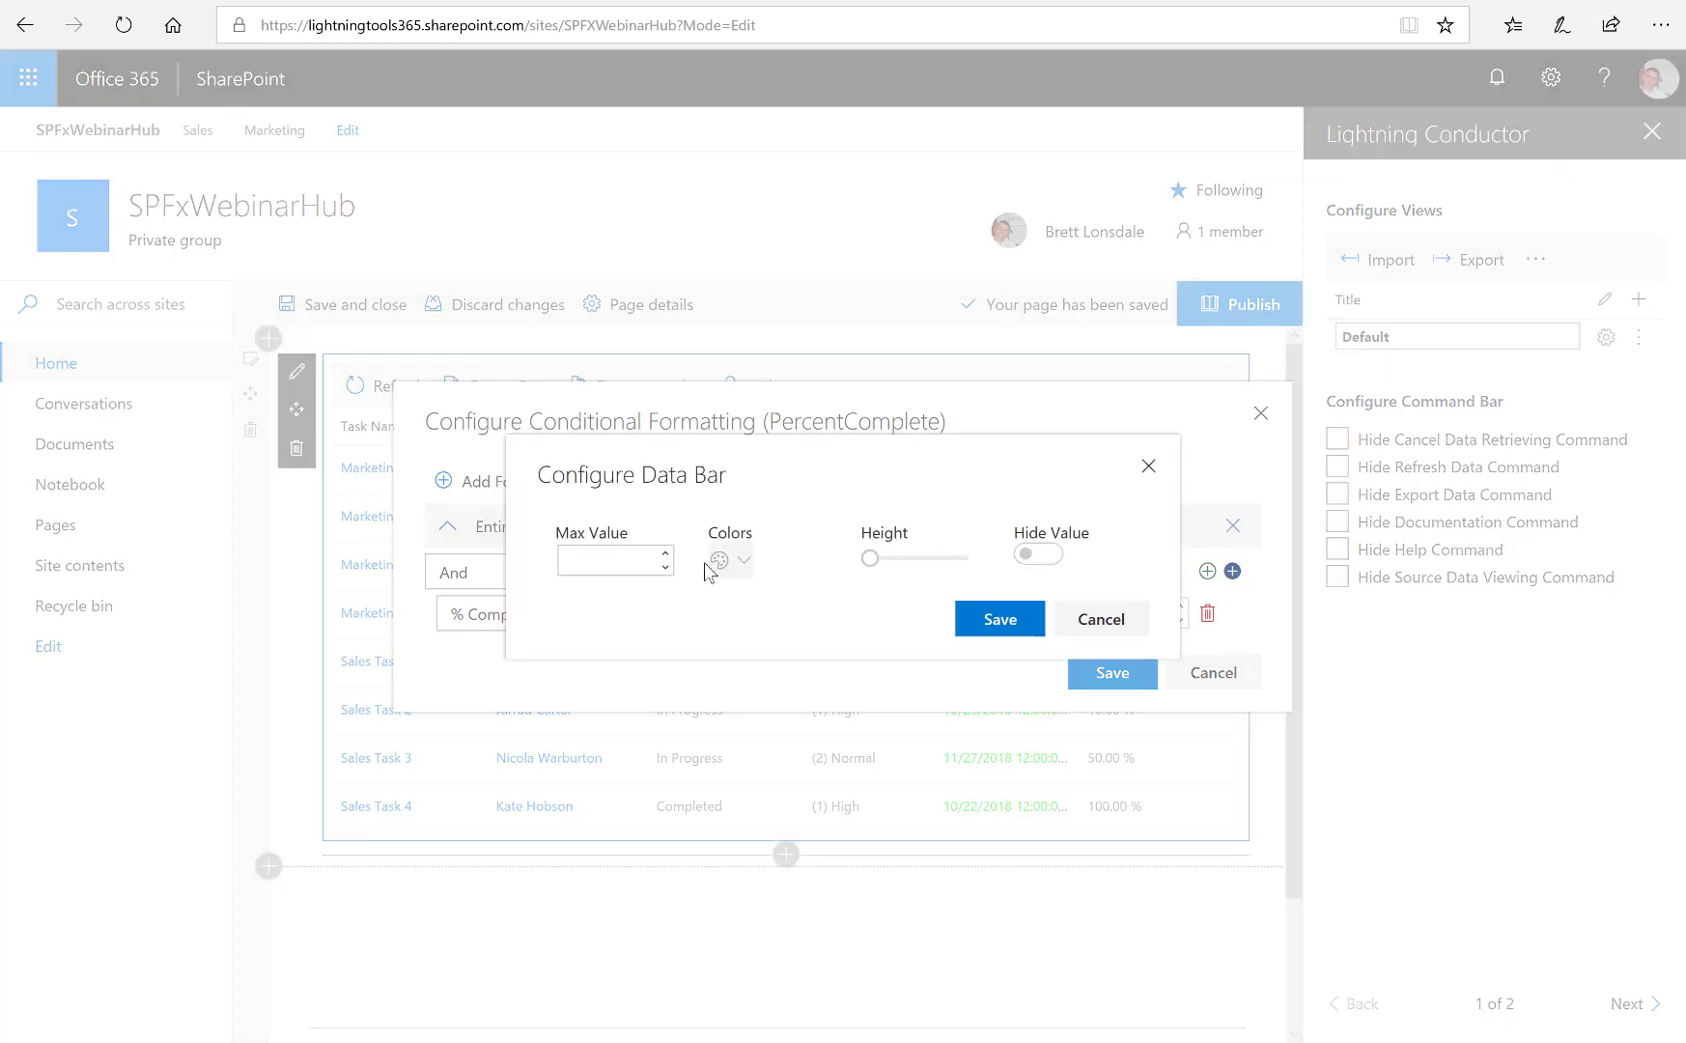
left_click(623, 559)
type("1")
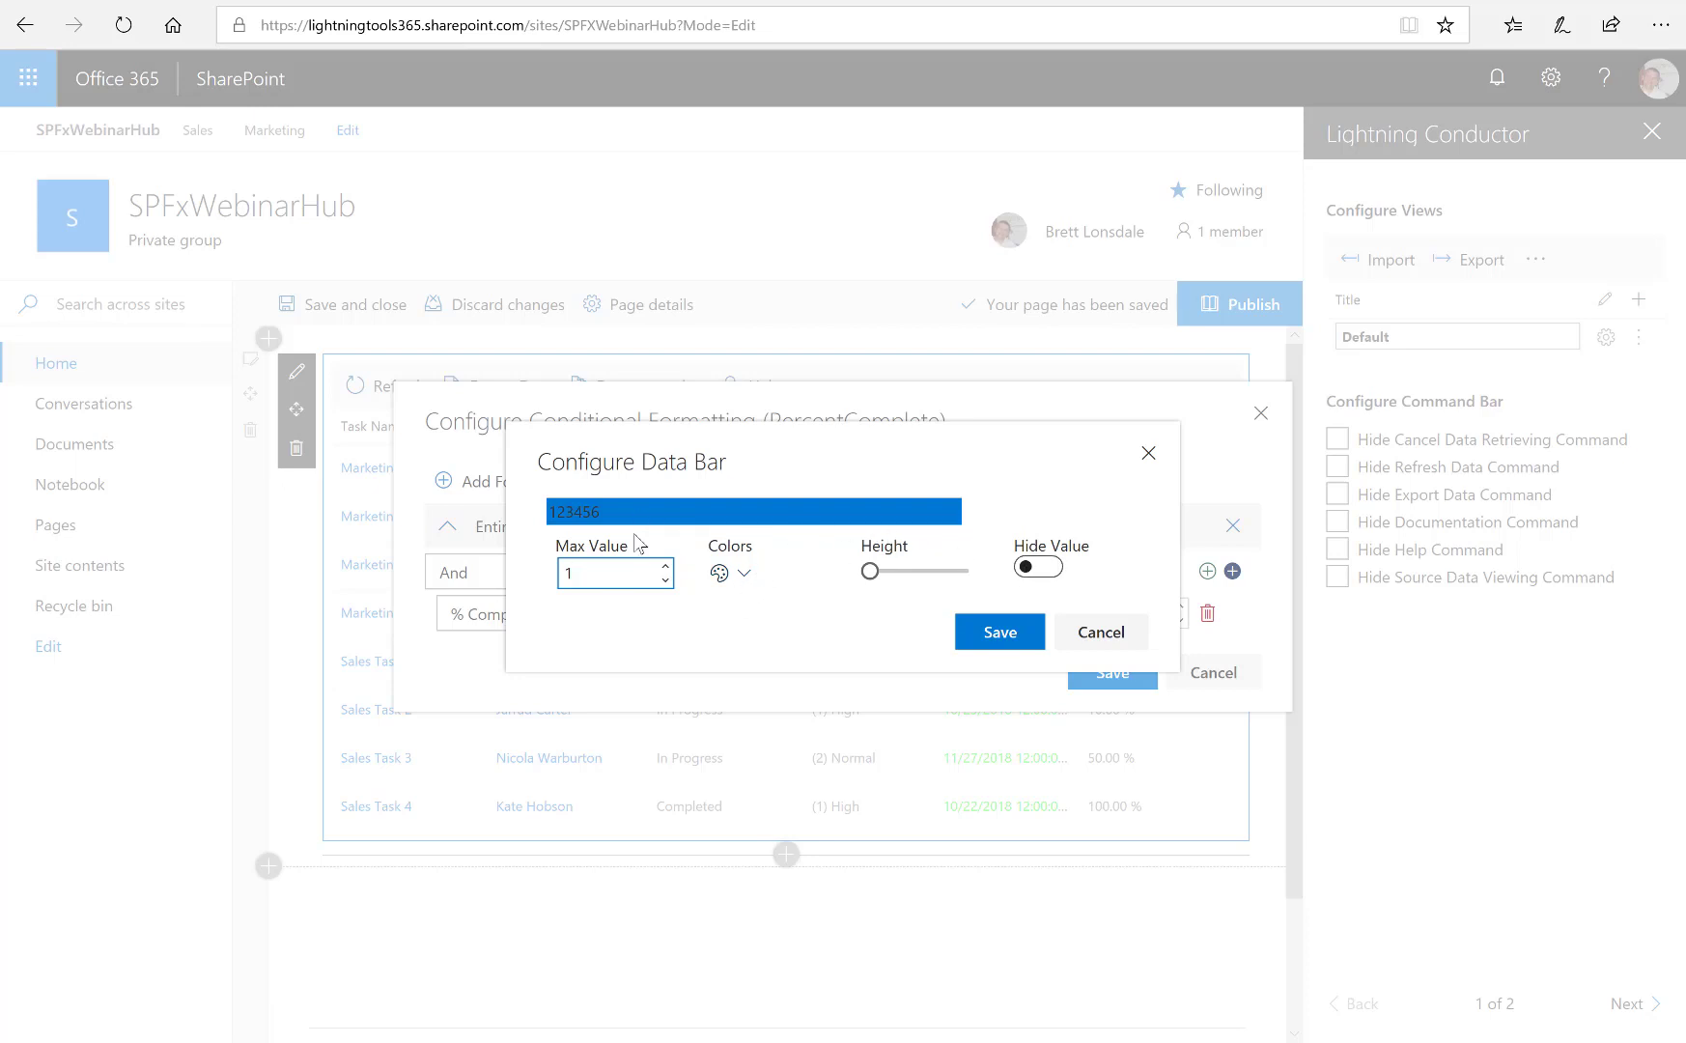
left_click(1033, 567)
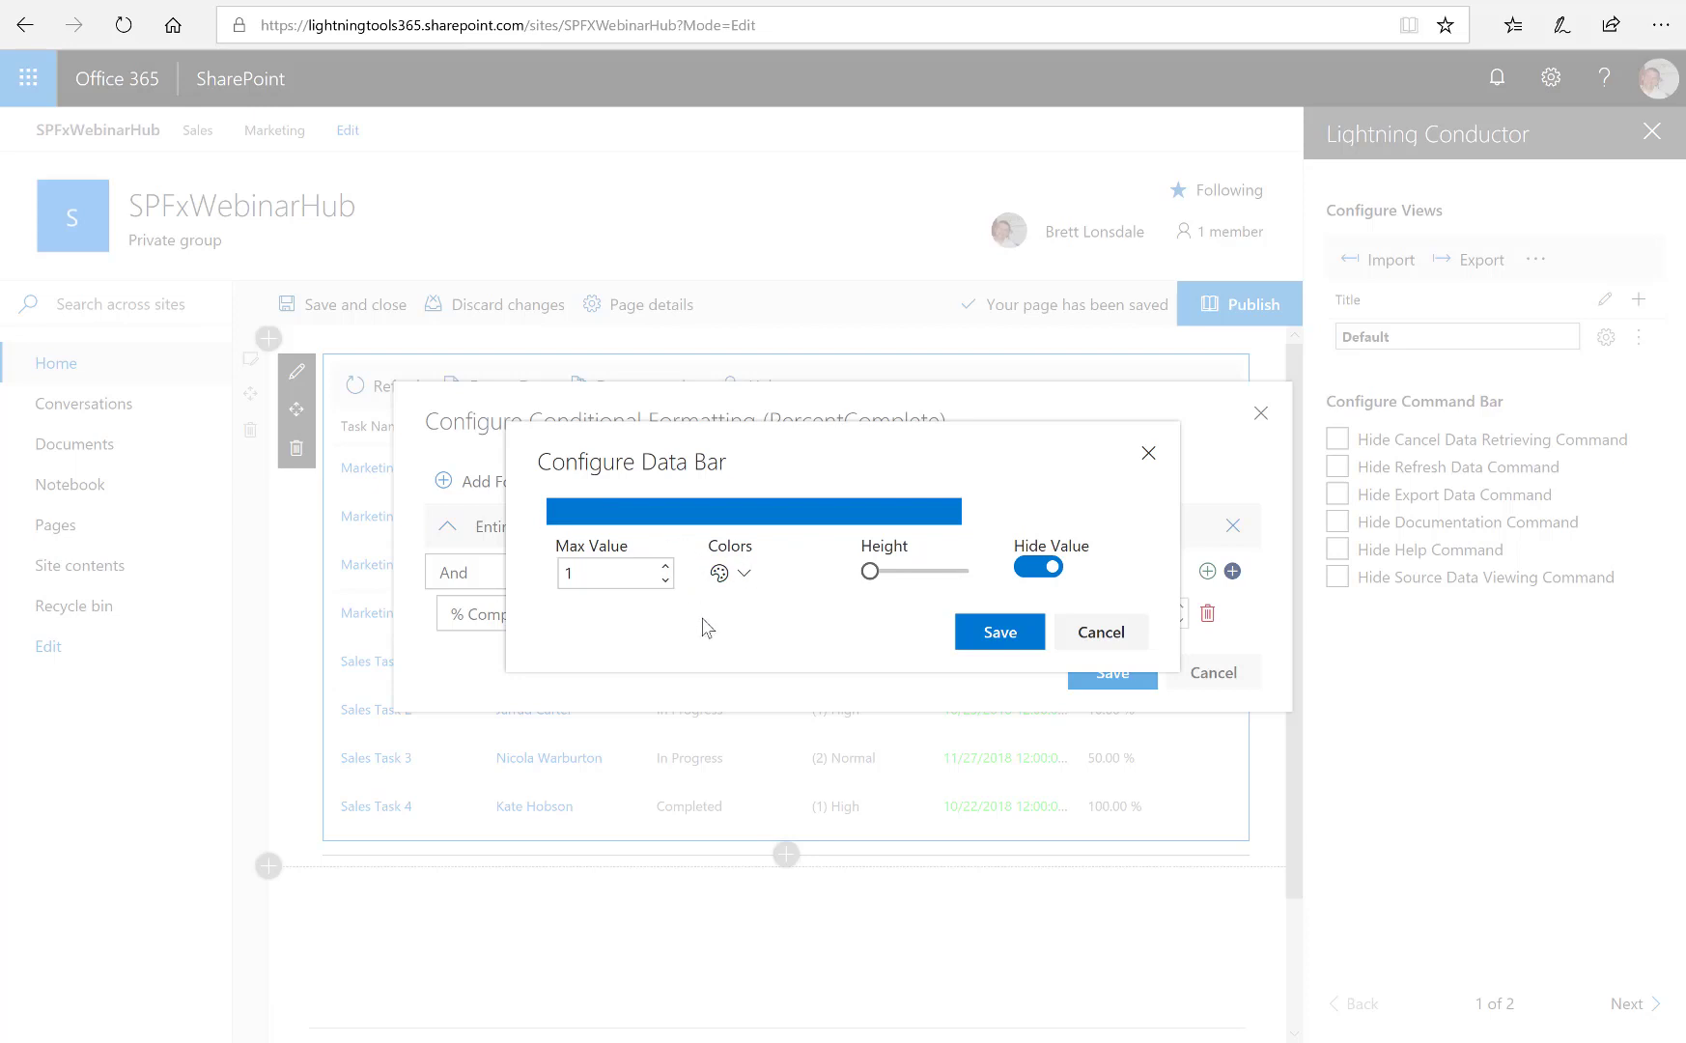
left_click(874, 576)
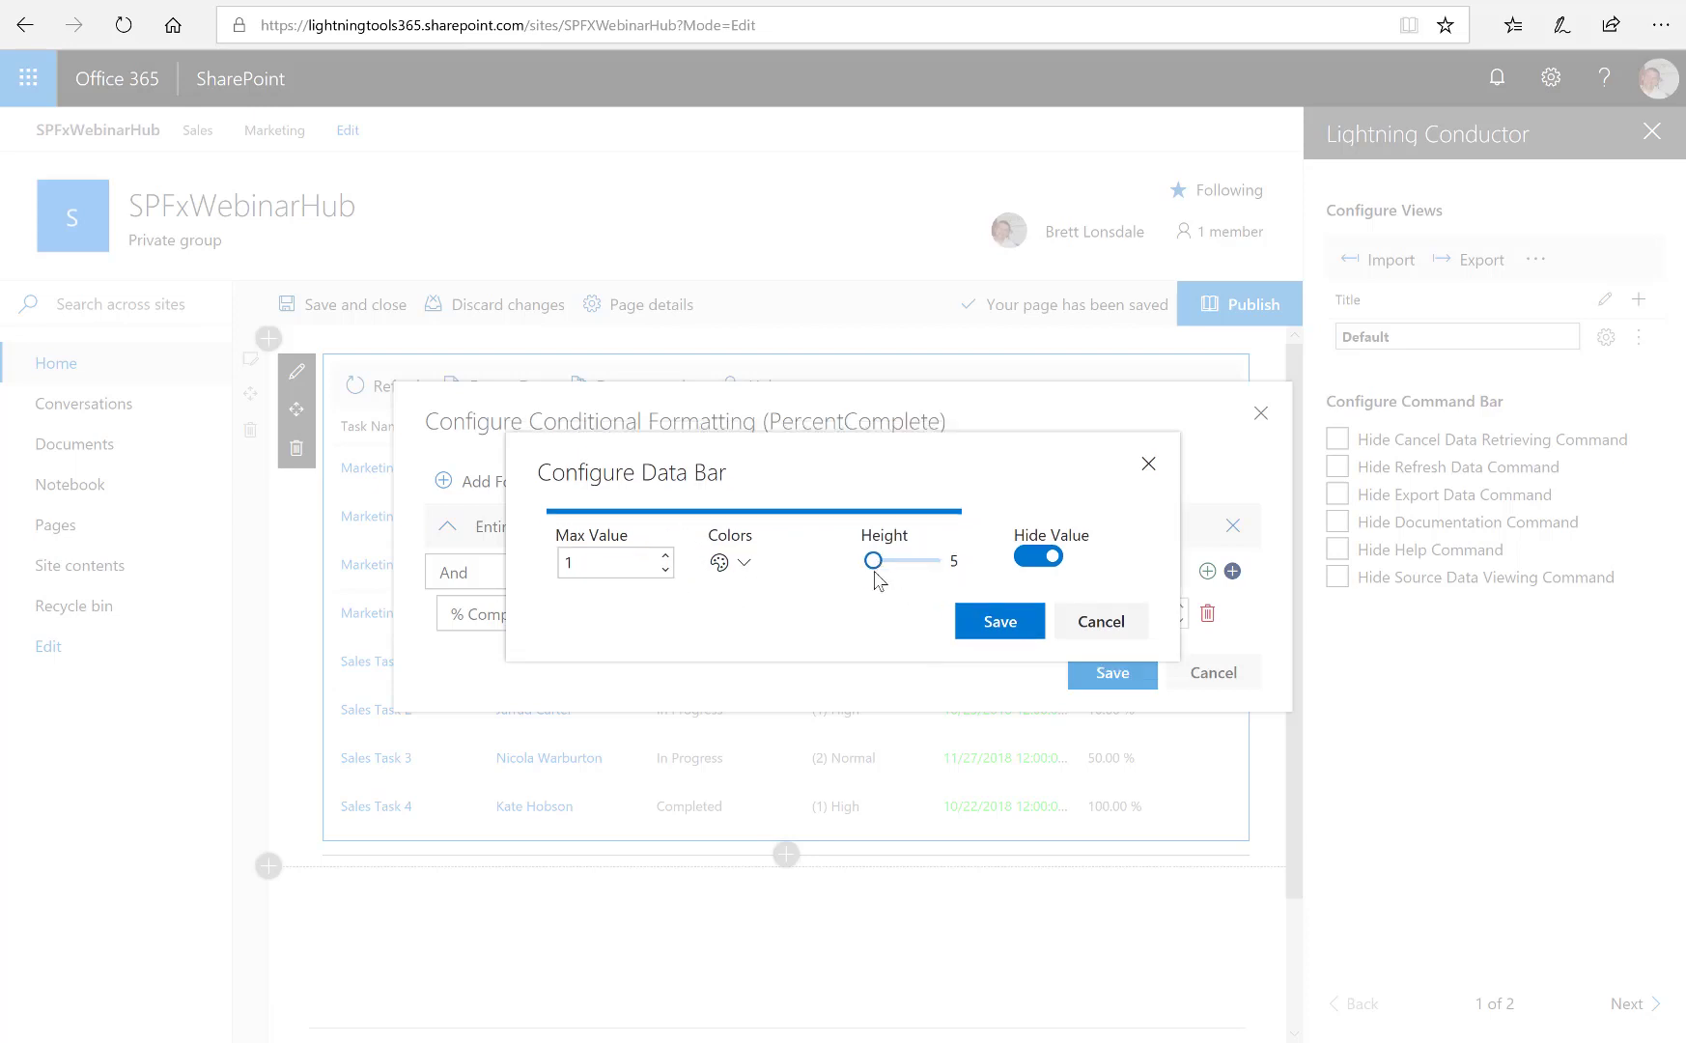
left_click_drag(875, 572, 884, 573)
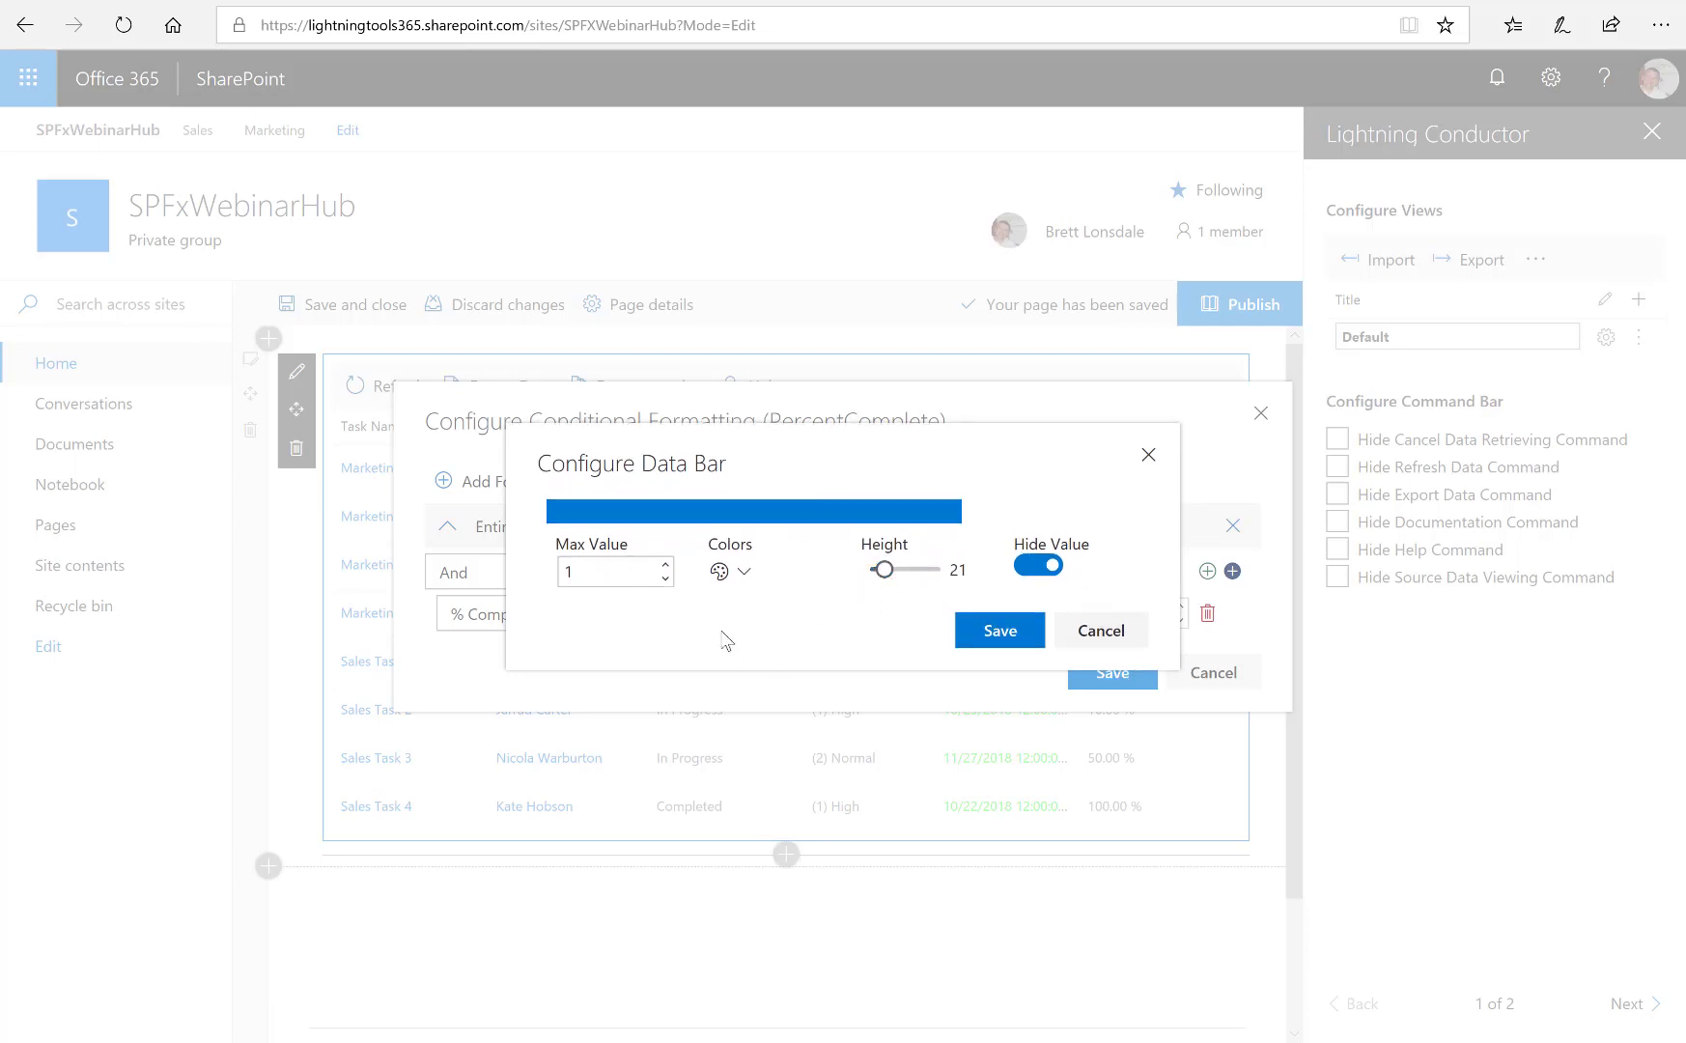
Keep the bar blue, save it, remove the % Complete = 0 condition and apply
left_click(747, 573)
mouse_move(772, 623)
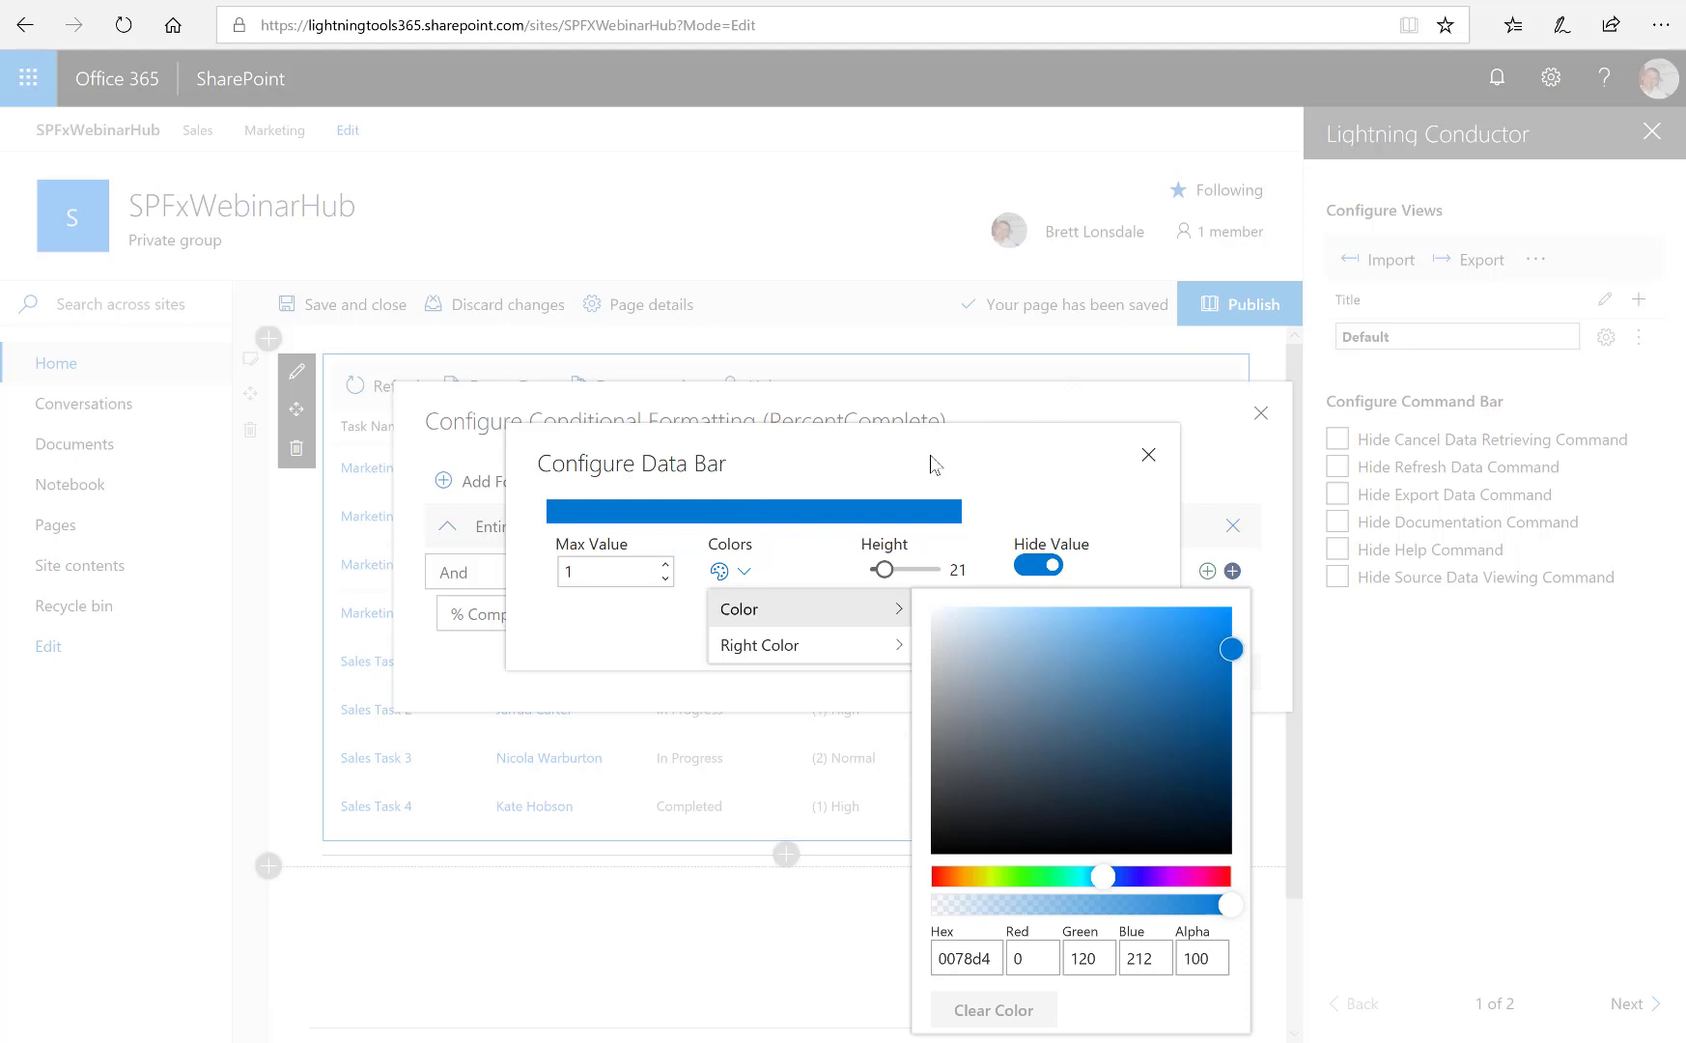
left_click(935, 466)
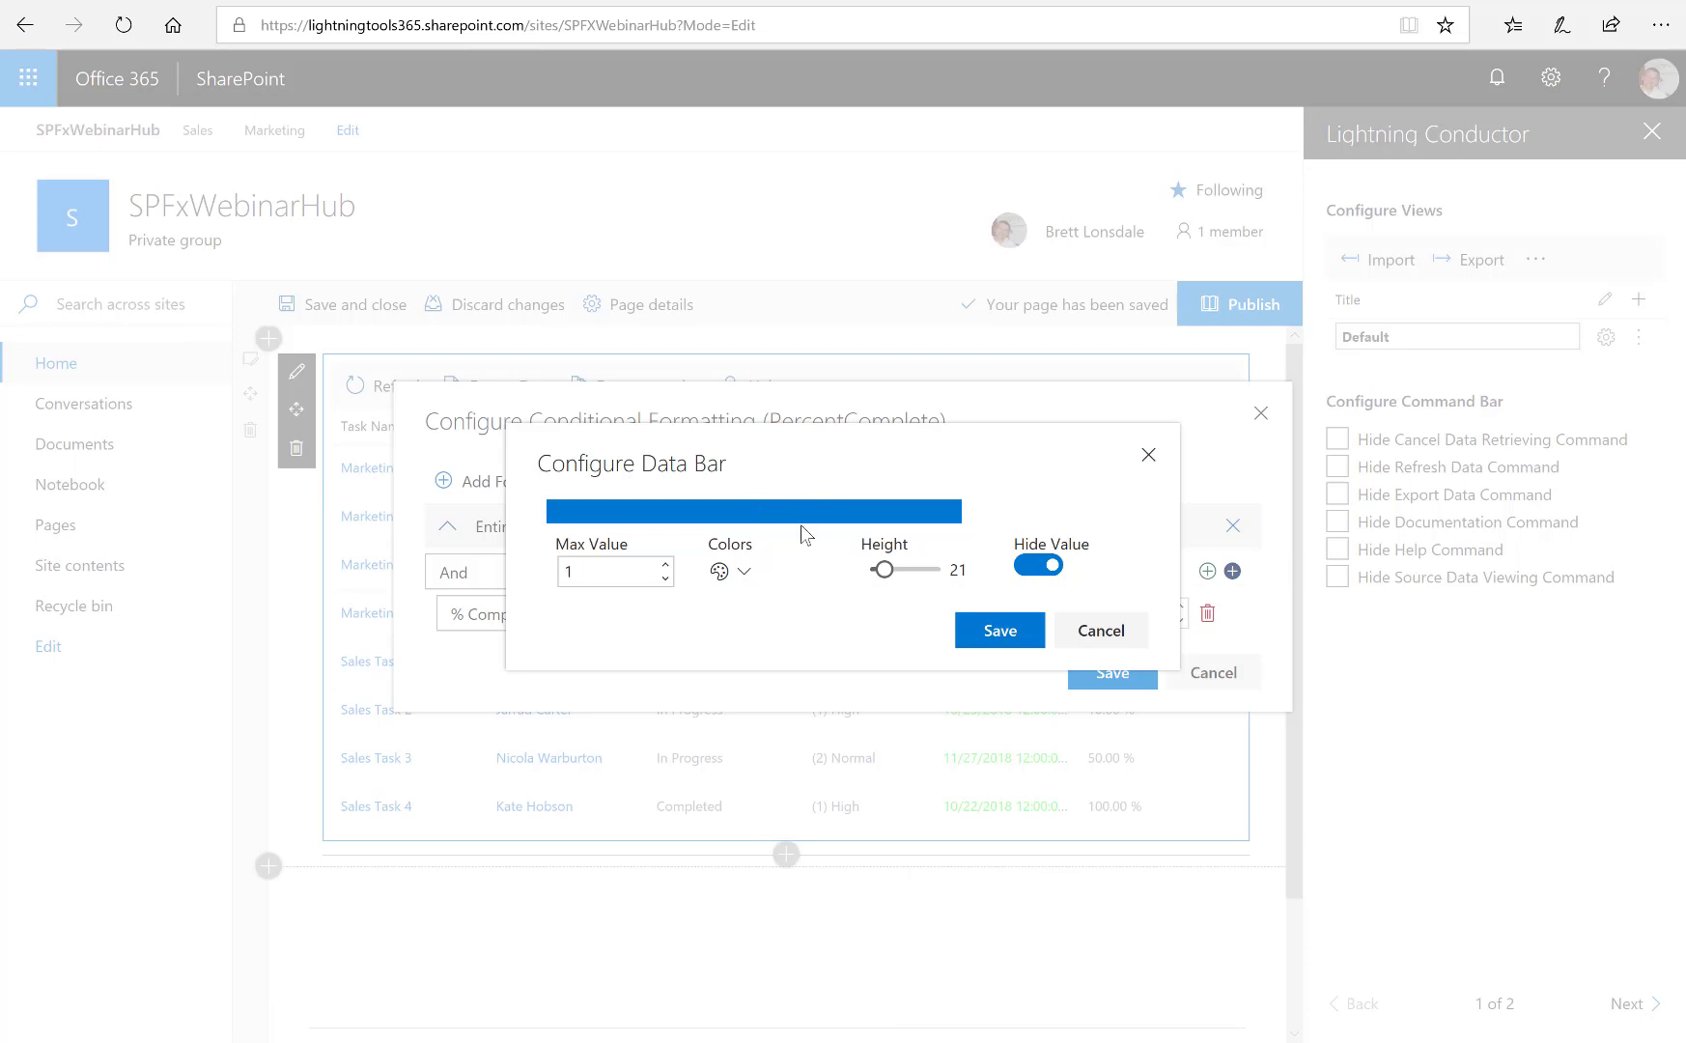
left_click(991, 643)
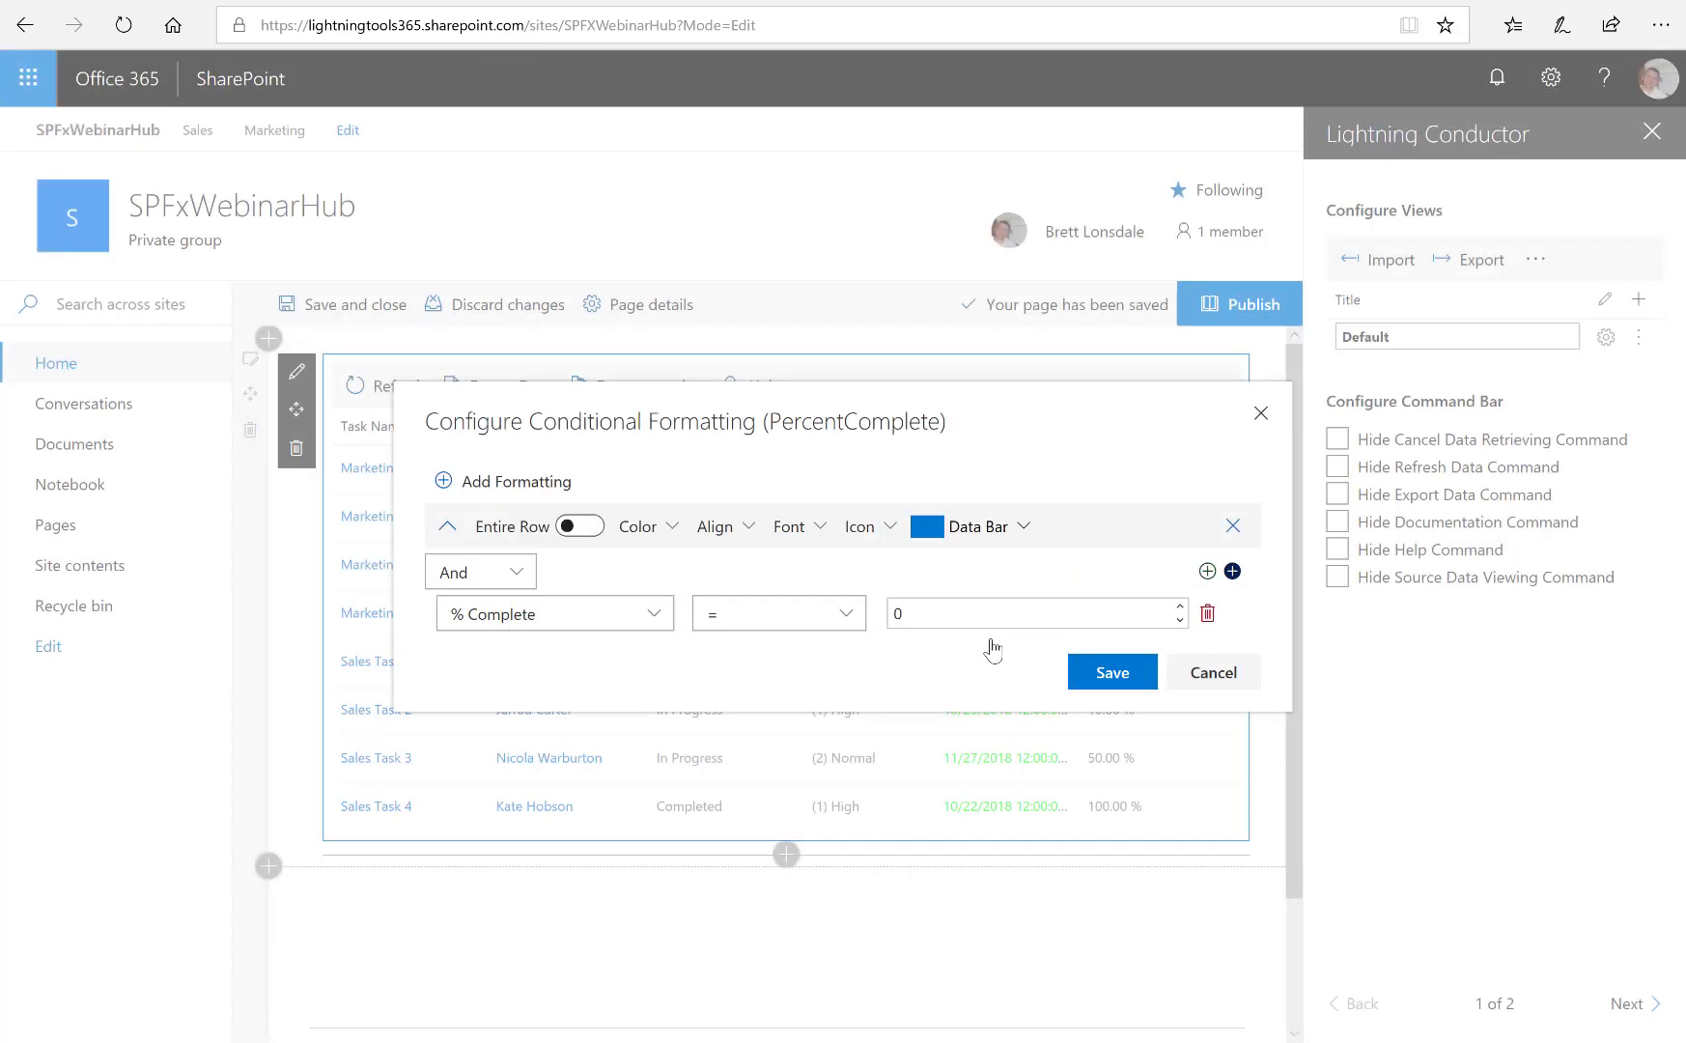
left_click(1207, 614)
left_click(1112, 651)
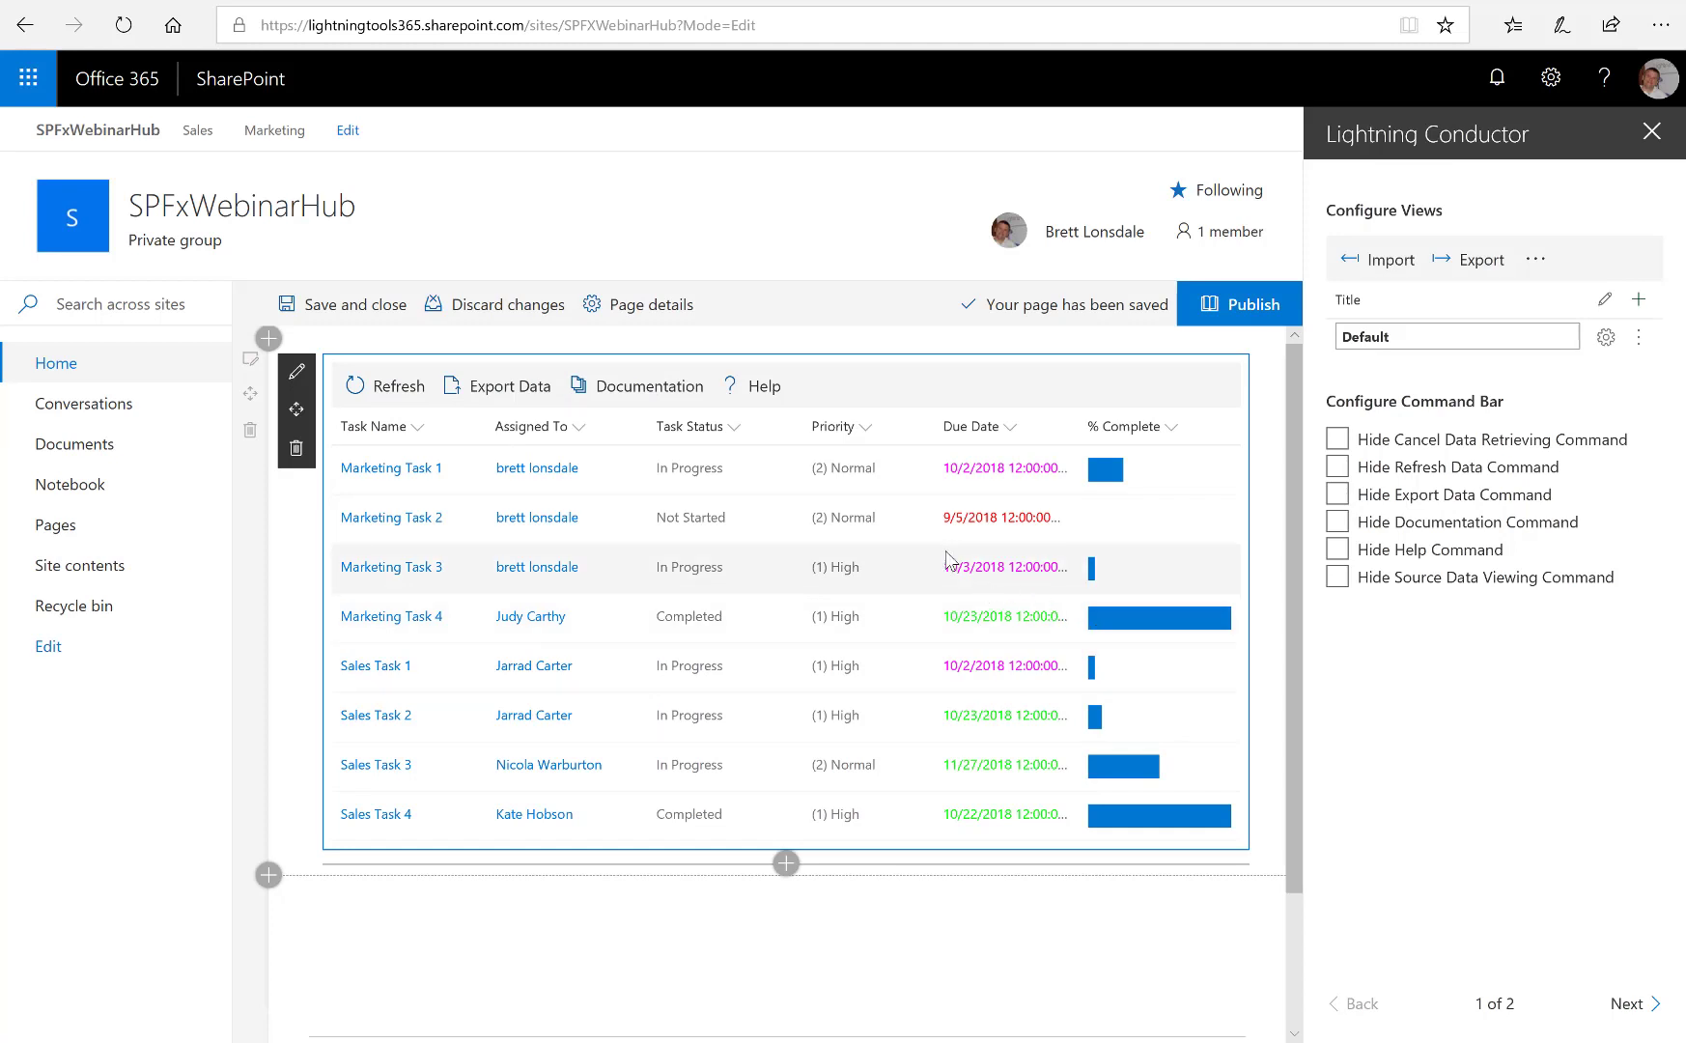
Start a Priority conditional formatting rule using the up-arrow icon
left_click(869, 432)
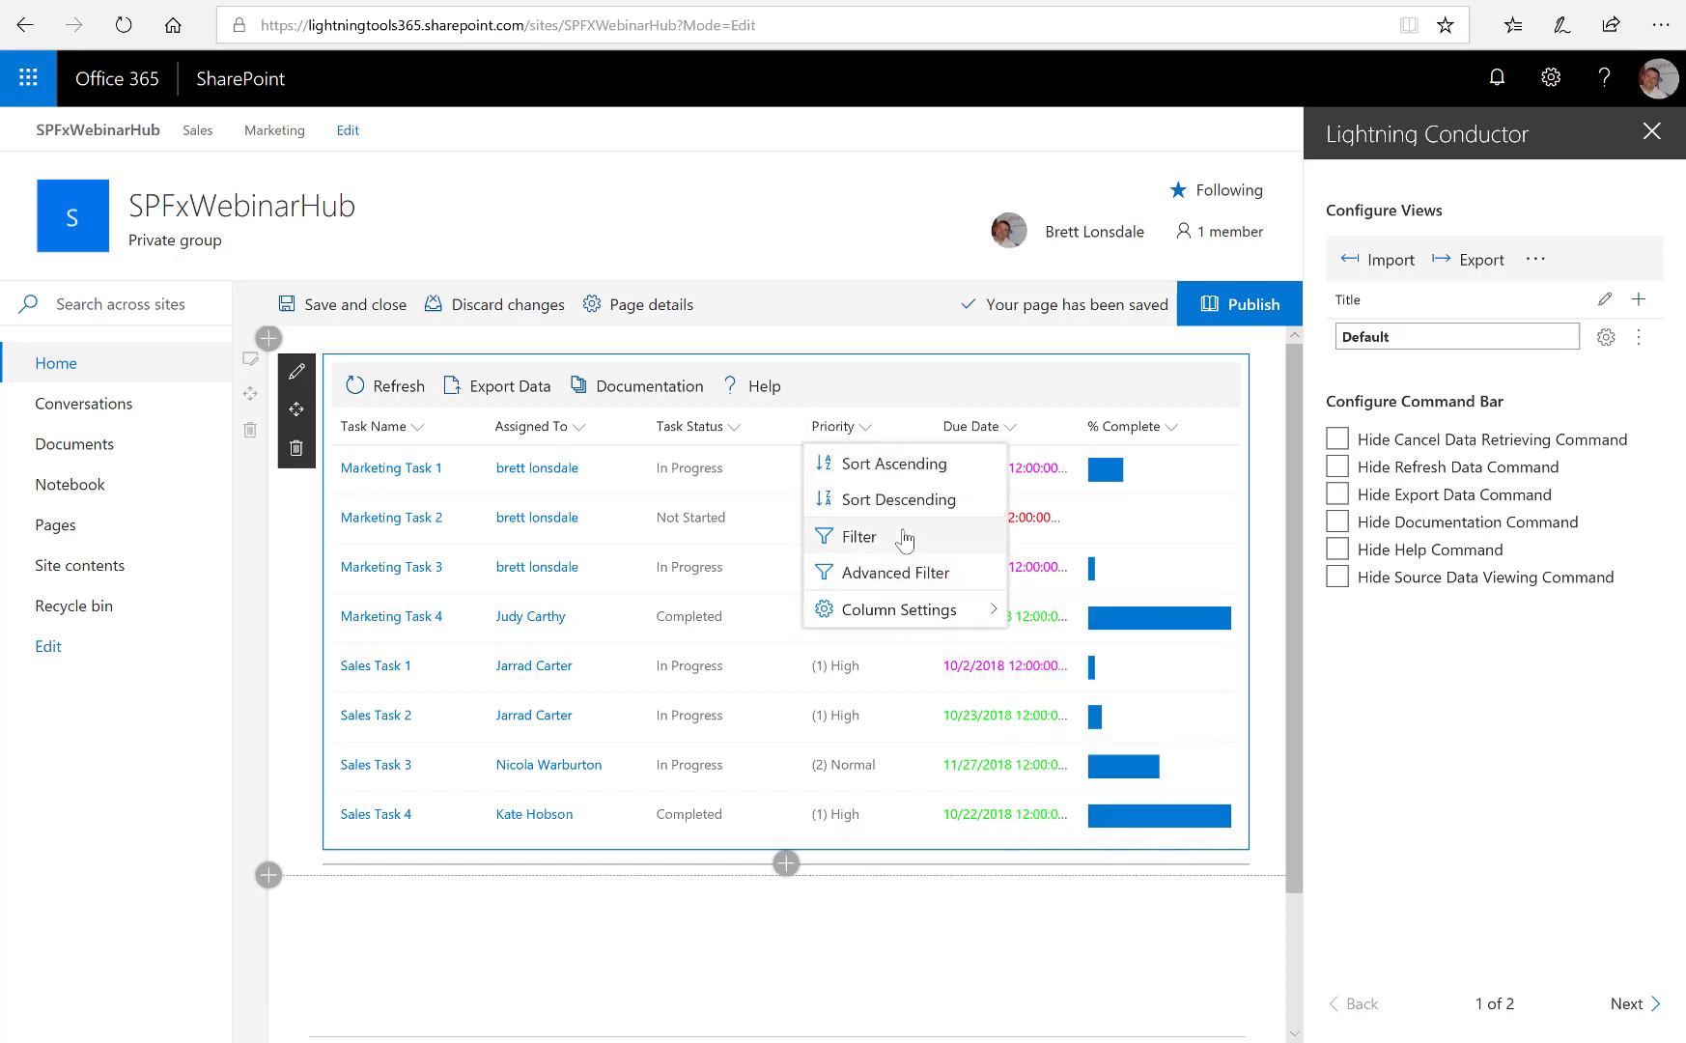
mouse_move(923, 611)
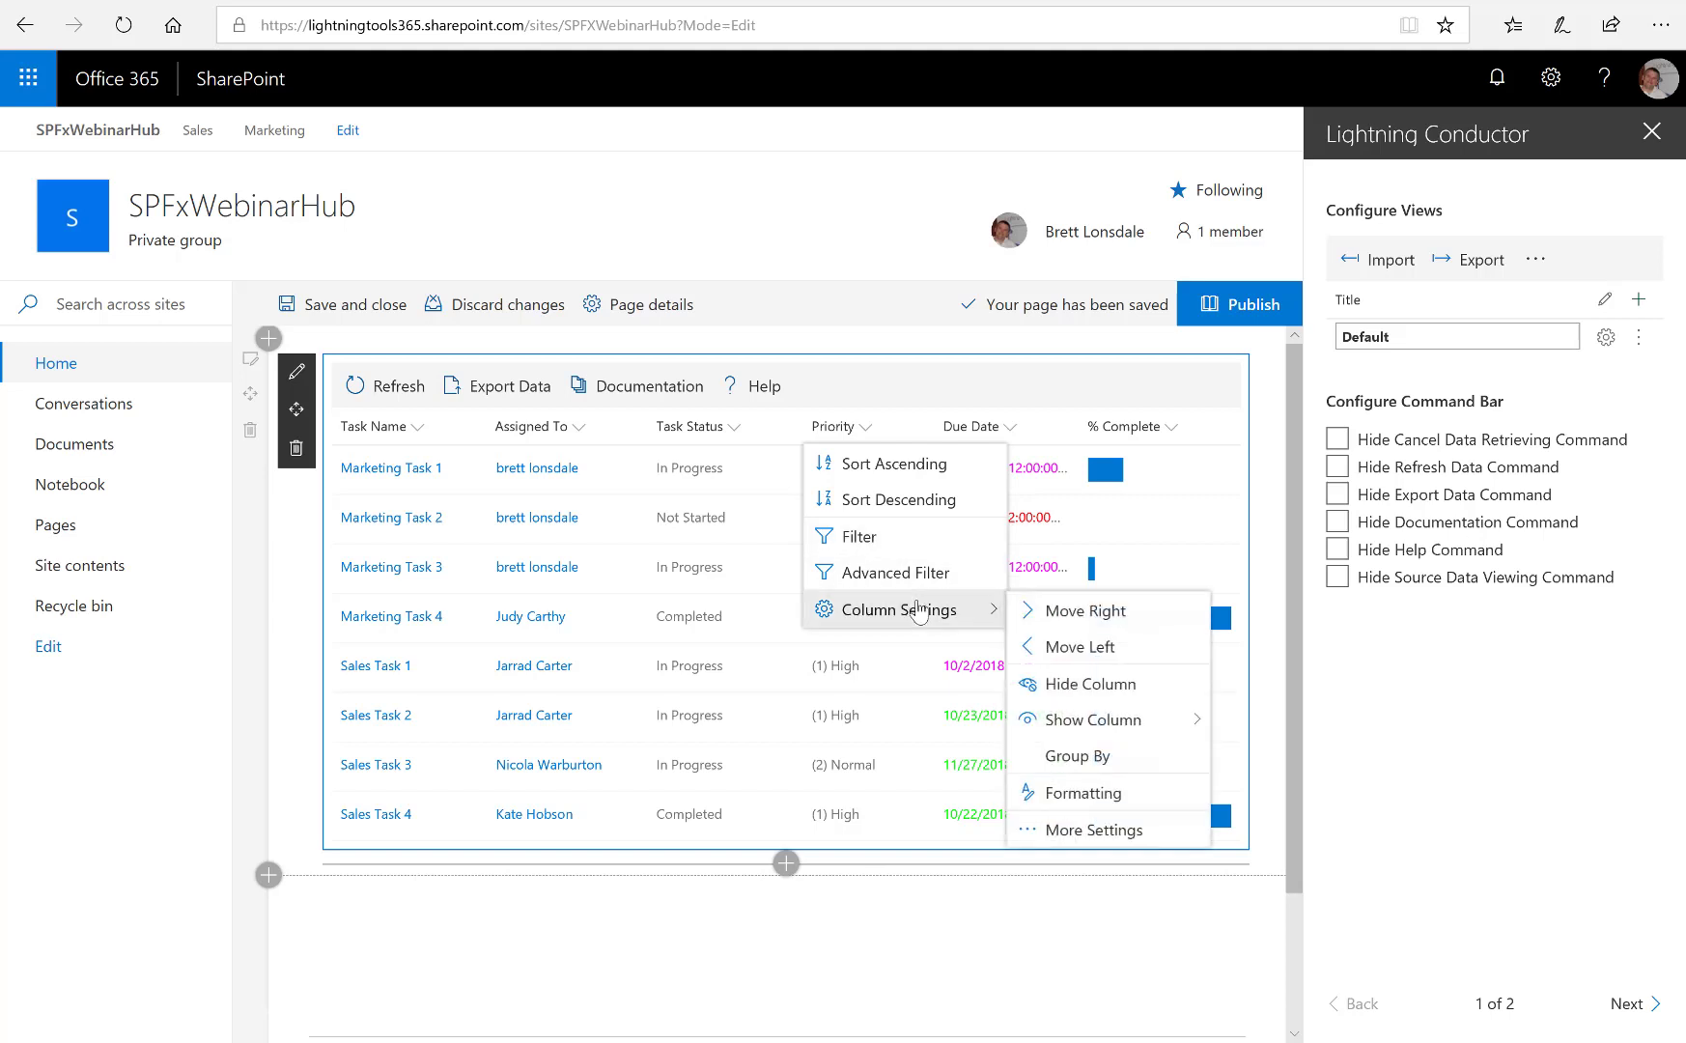
left_click(1126, 794)
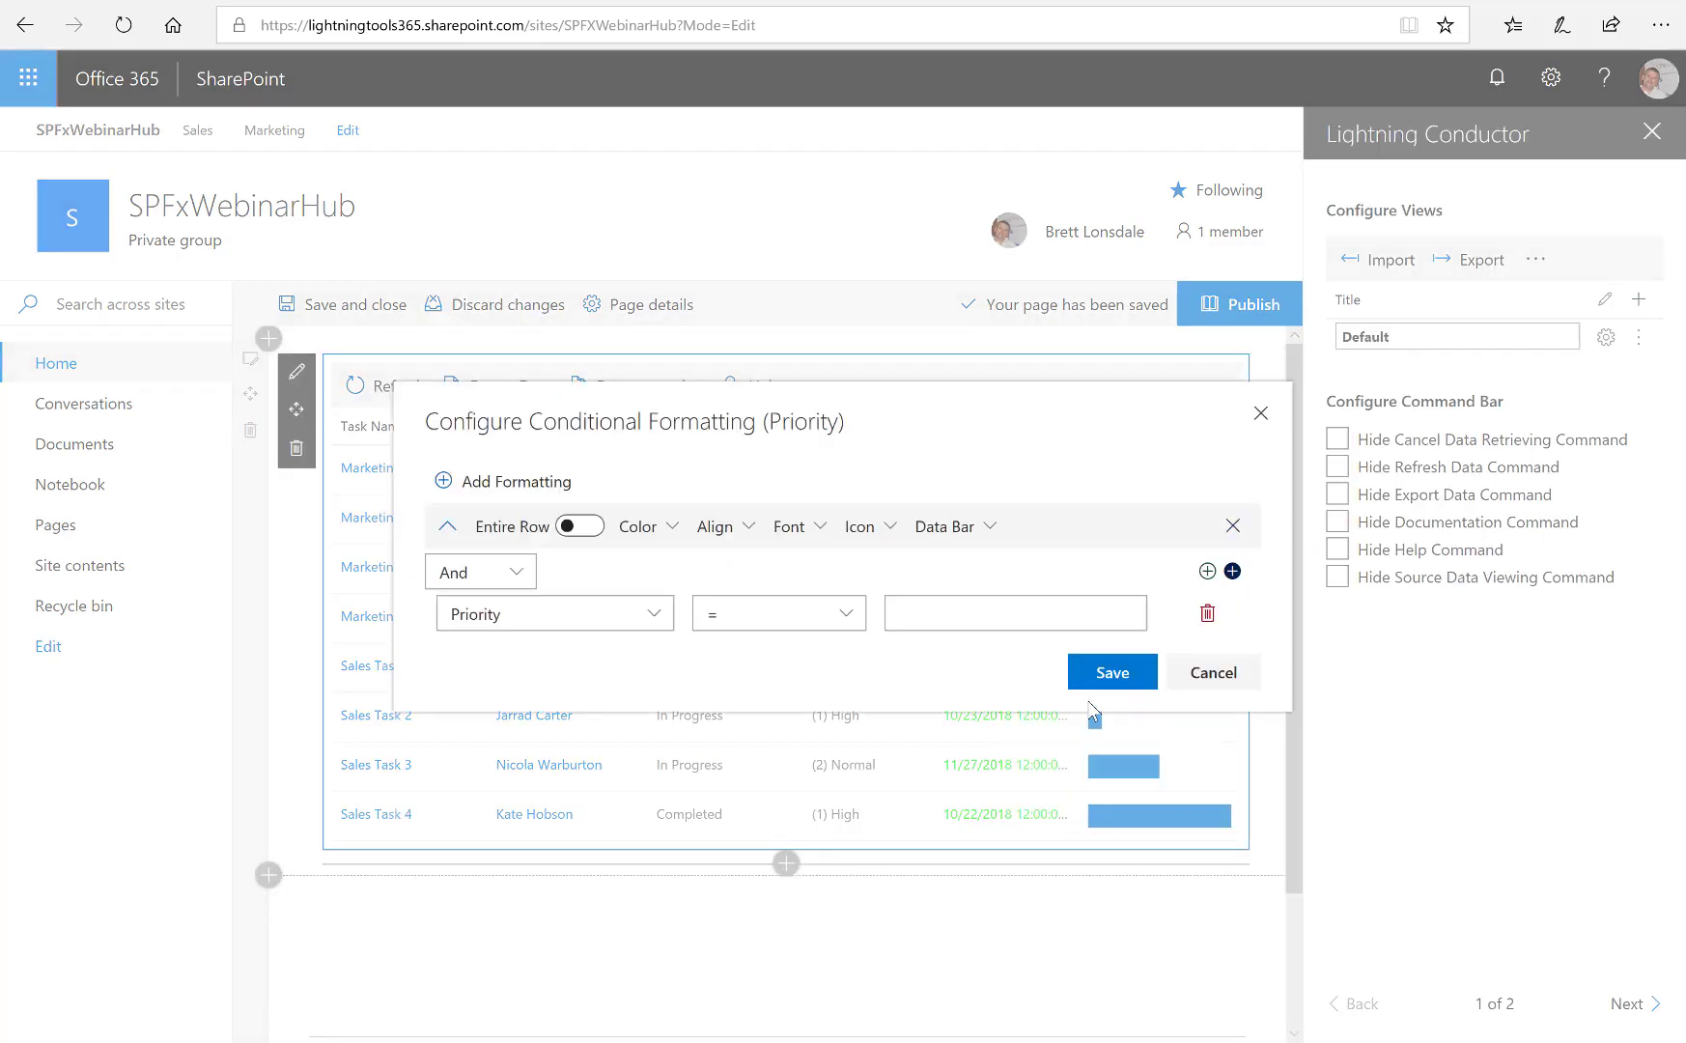
left_click(893, 527)
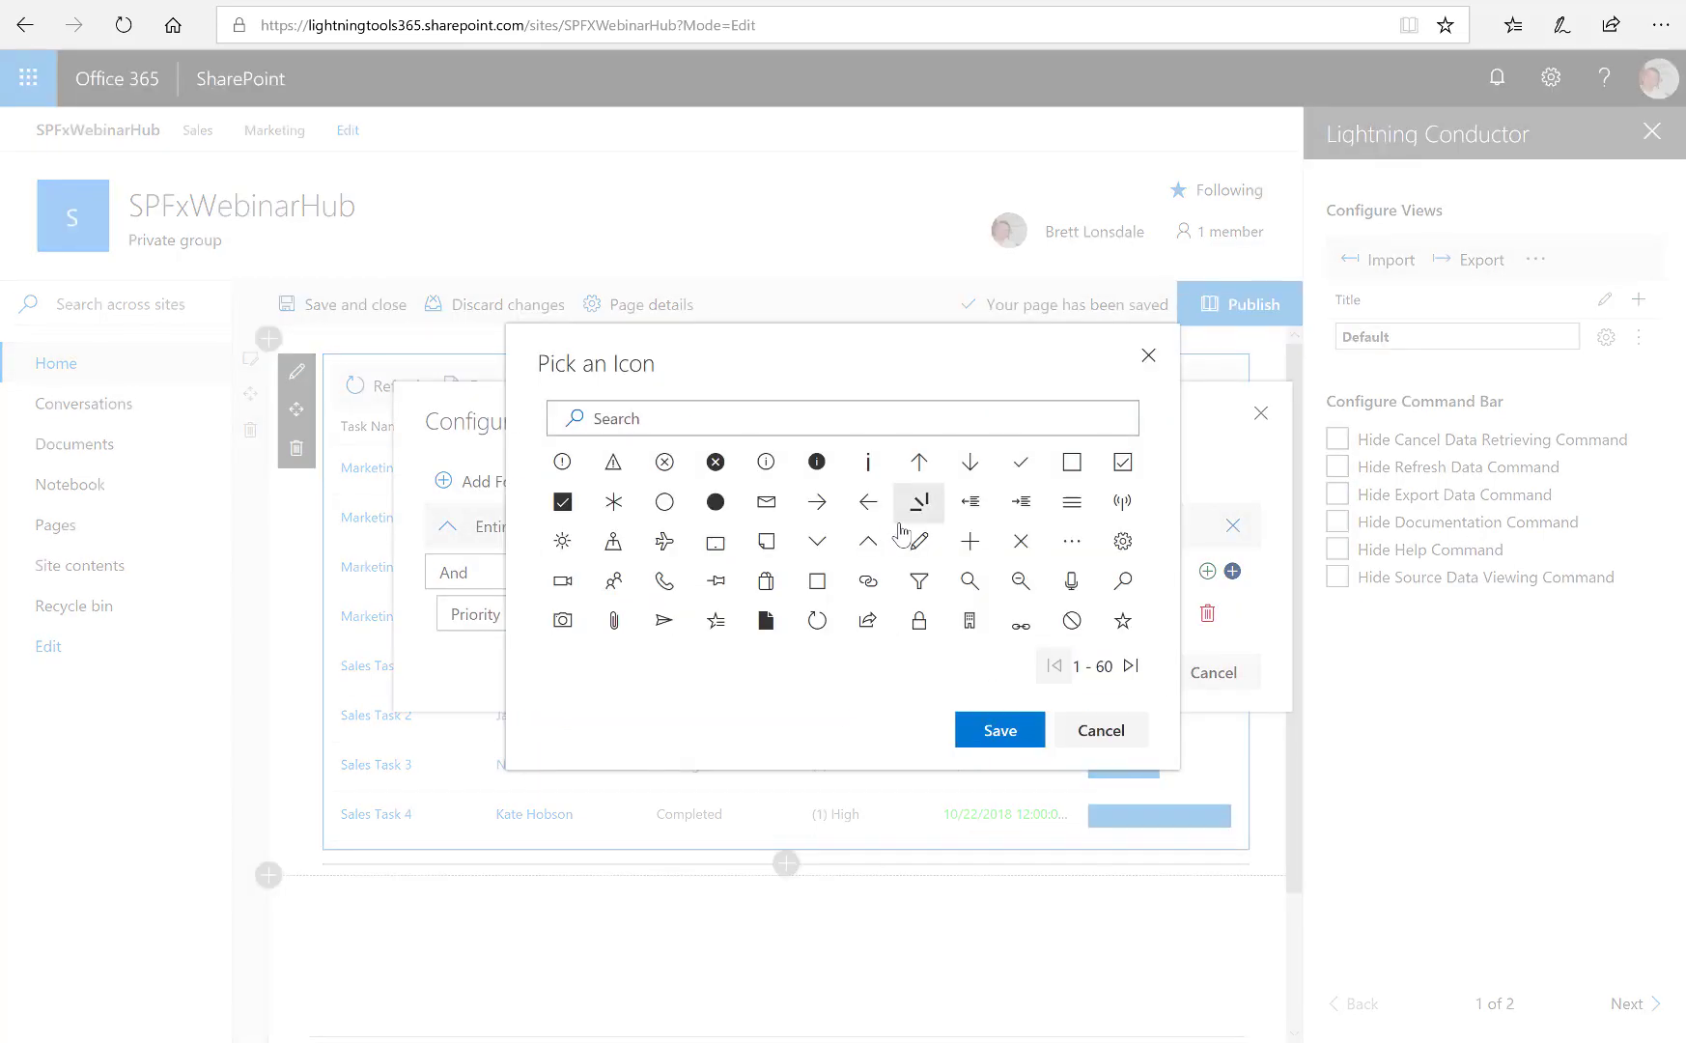
left_click(916, 473)
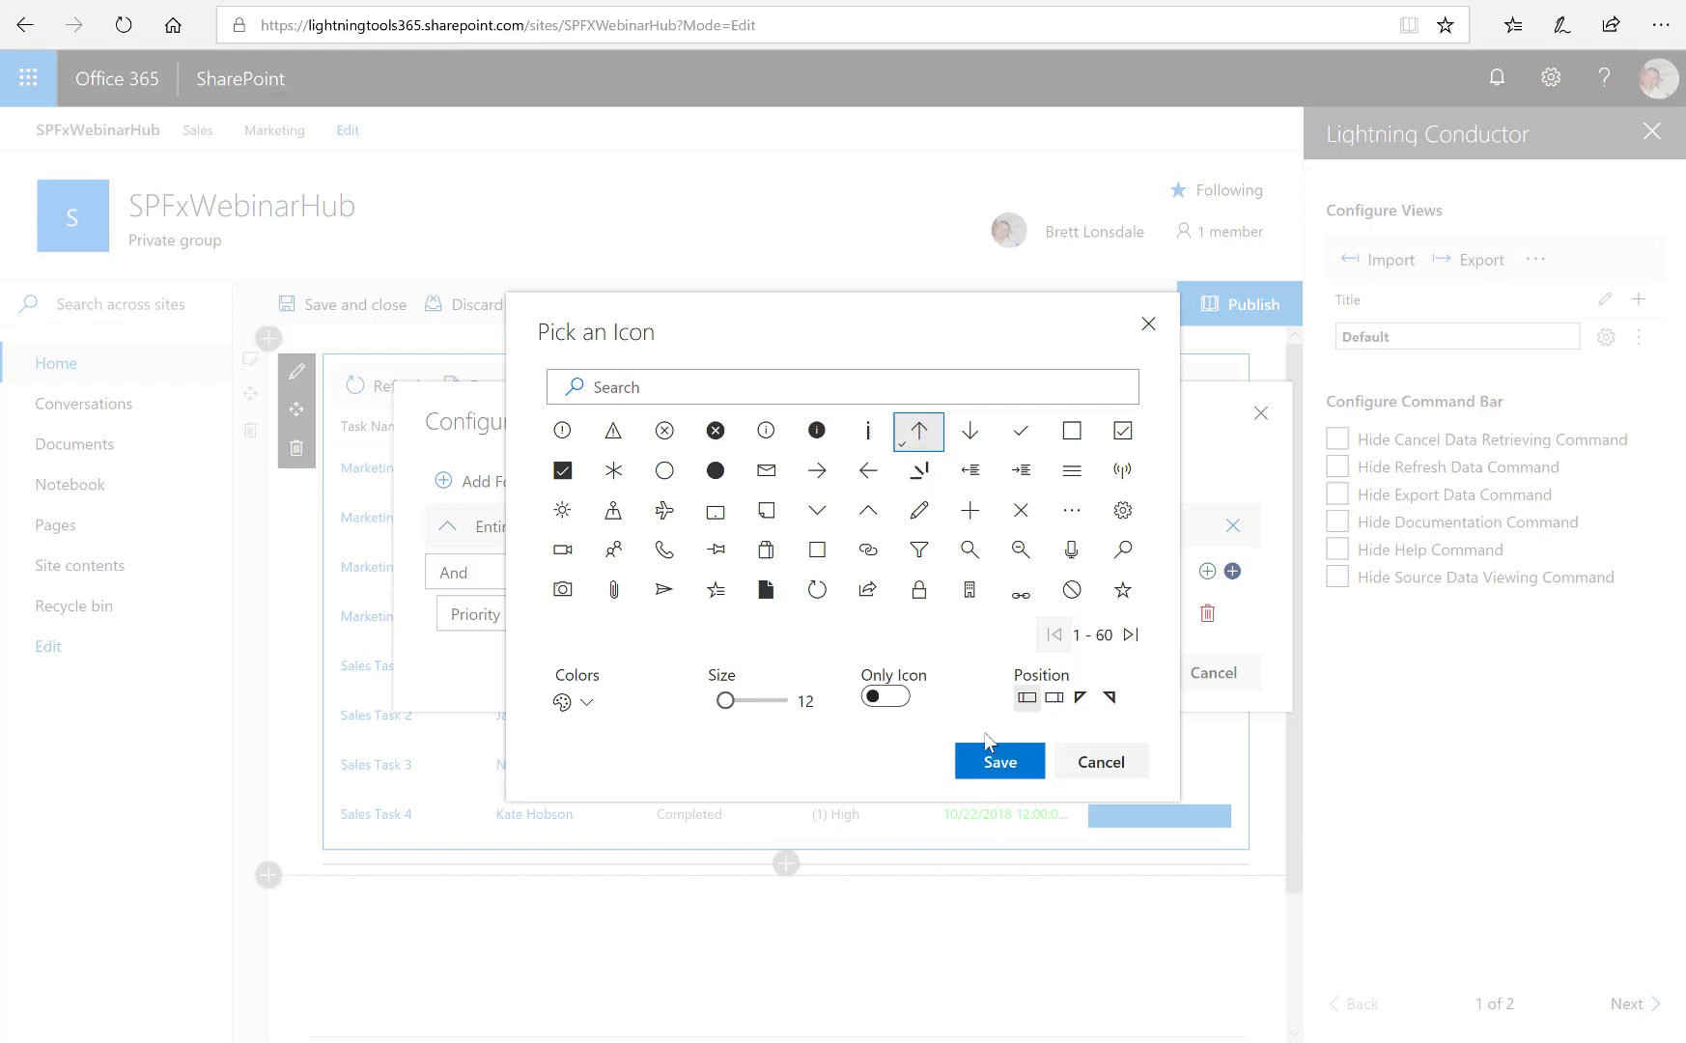
left_click(992, 770)
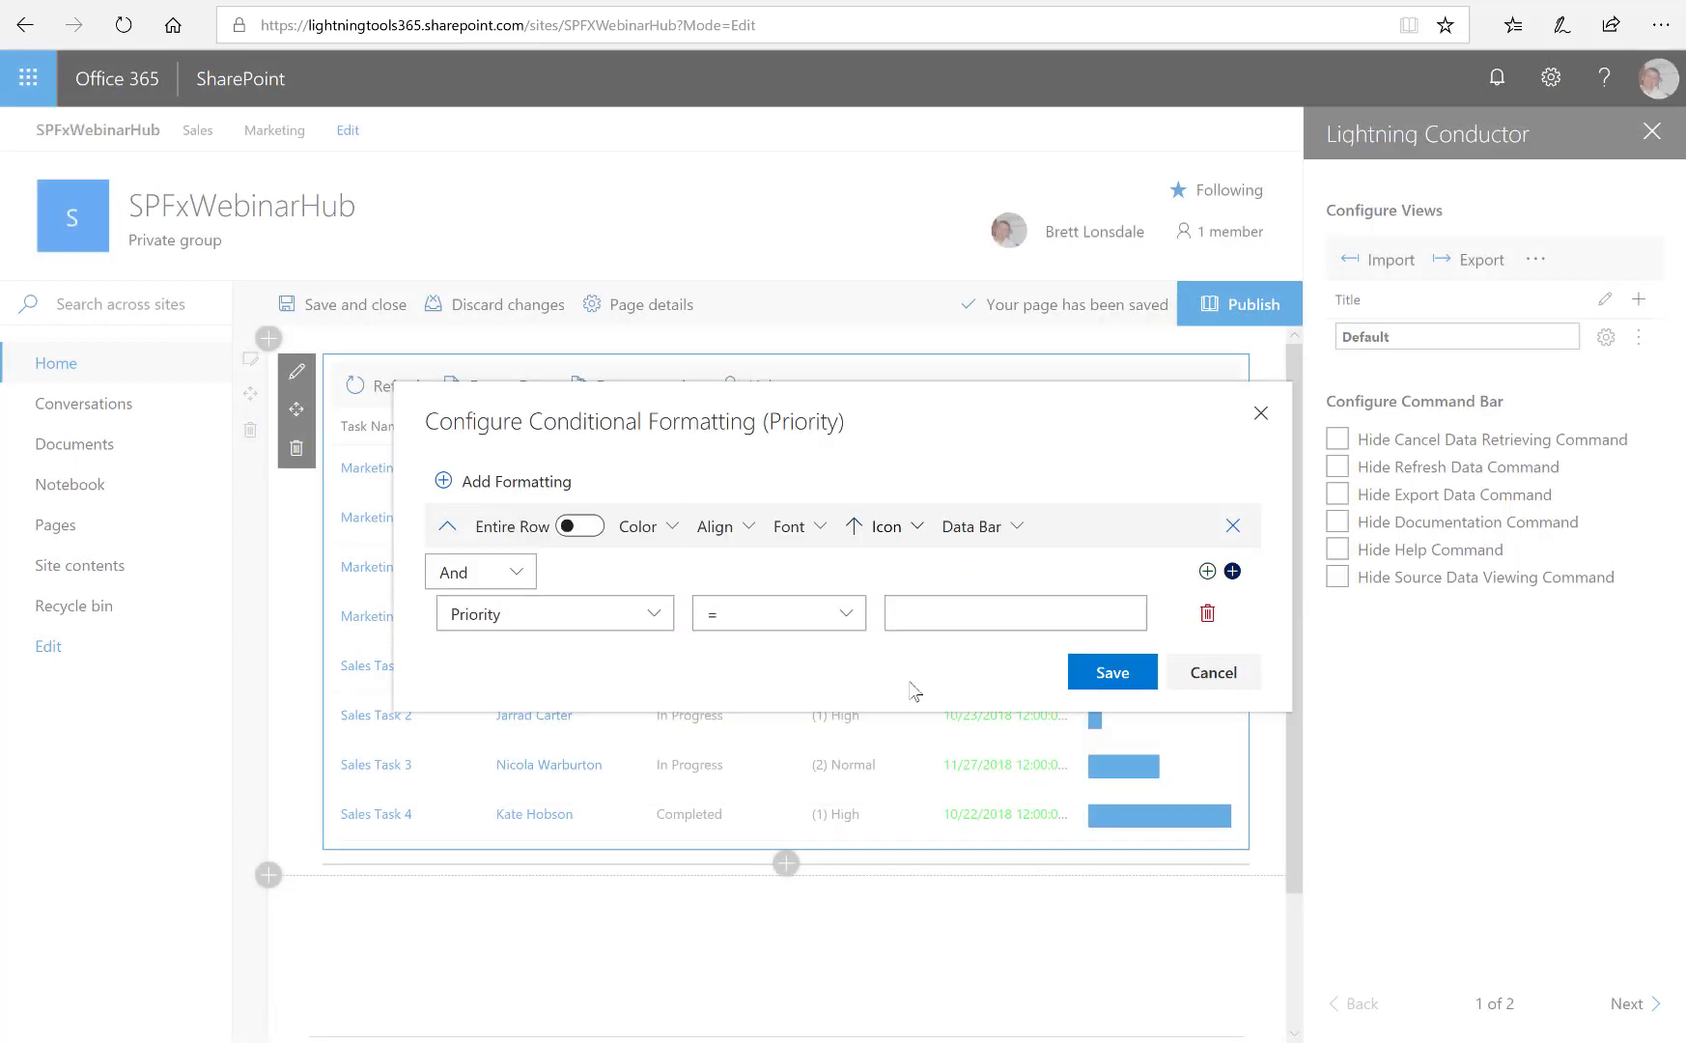
Match the rule to the value '(1) High' and save it
left_click(932, 623)
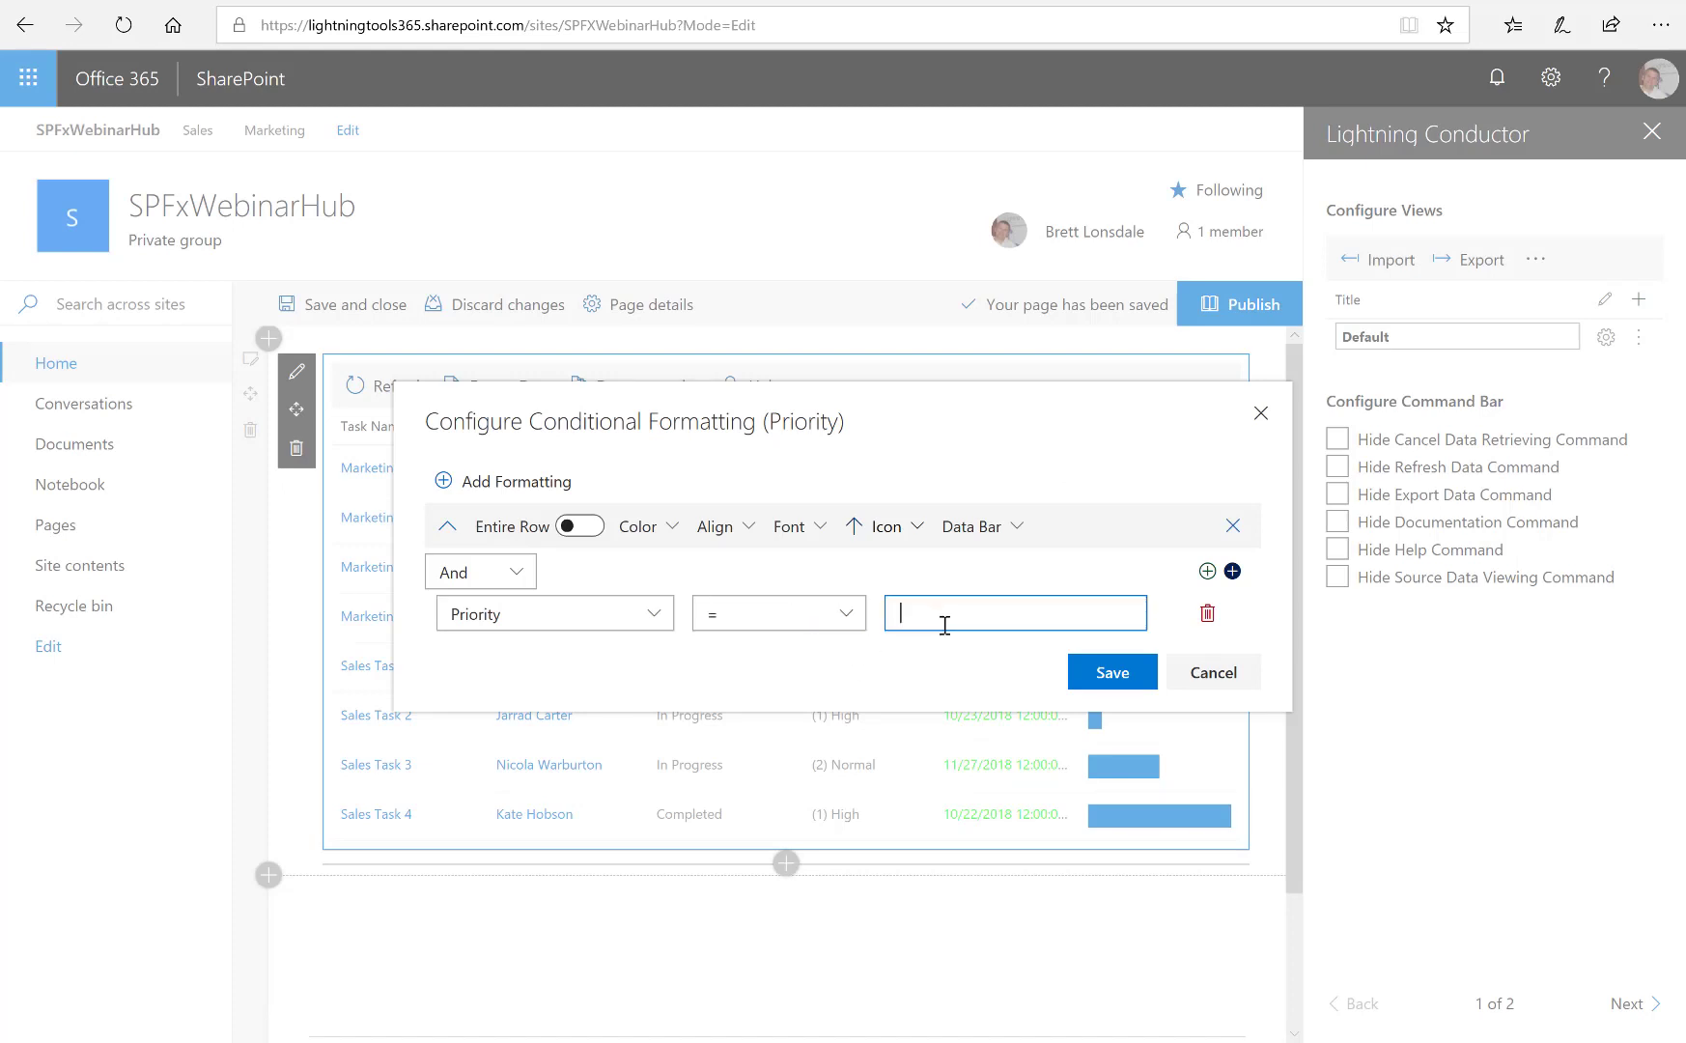
type("(1) High")
left_click(1110, 676)
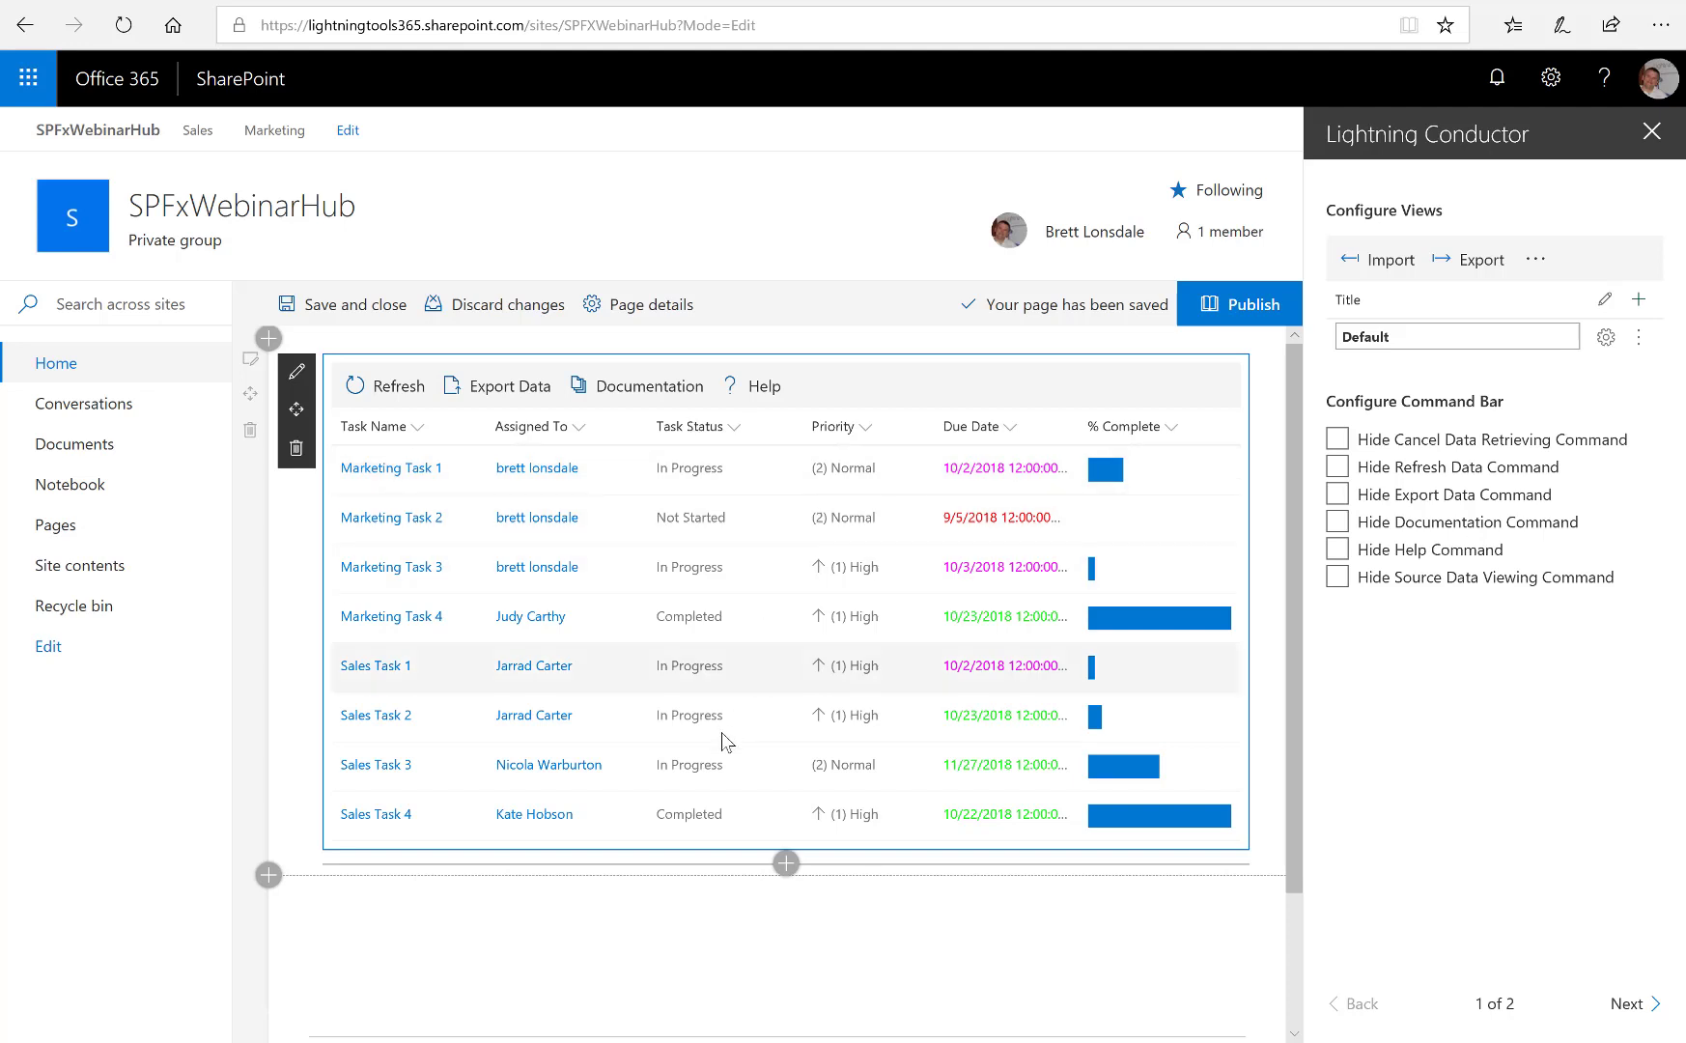
Start a Task Status formatting rule with a pale green (bdf4bb) back colour
left_click(735, 426)
mouse_move(781, 610)
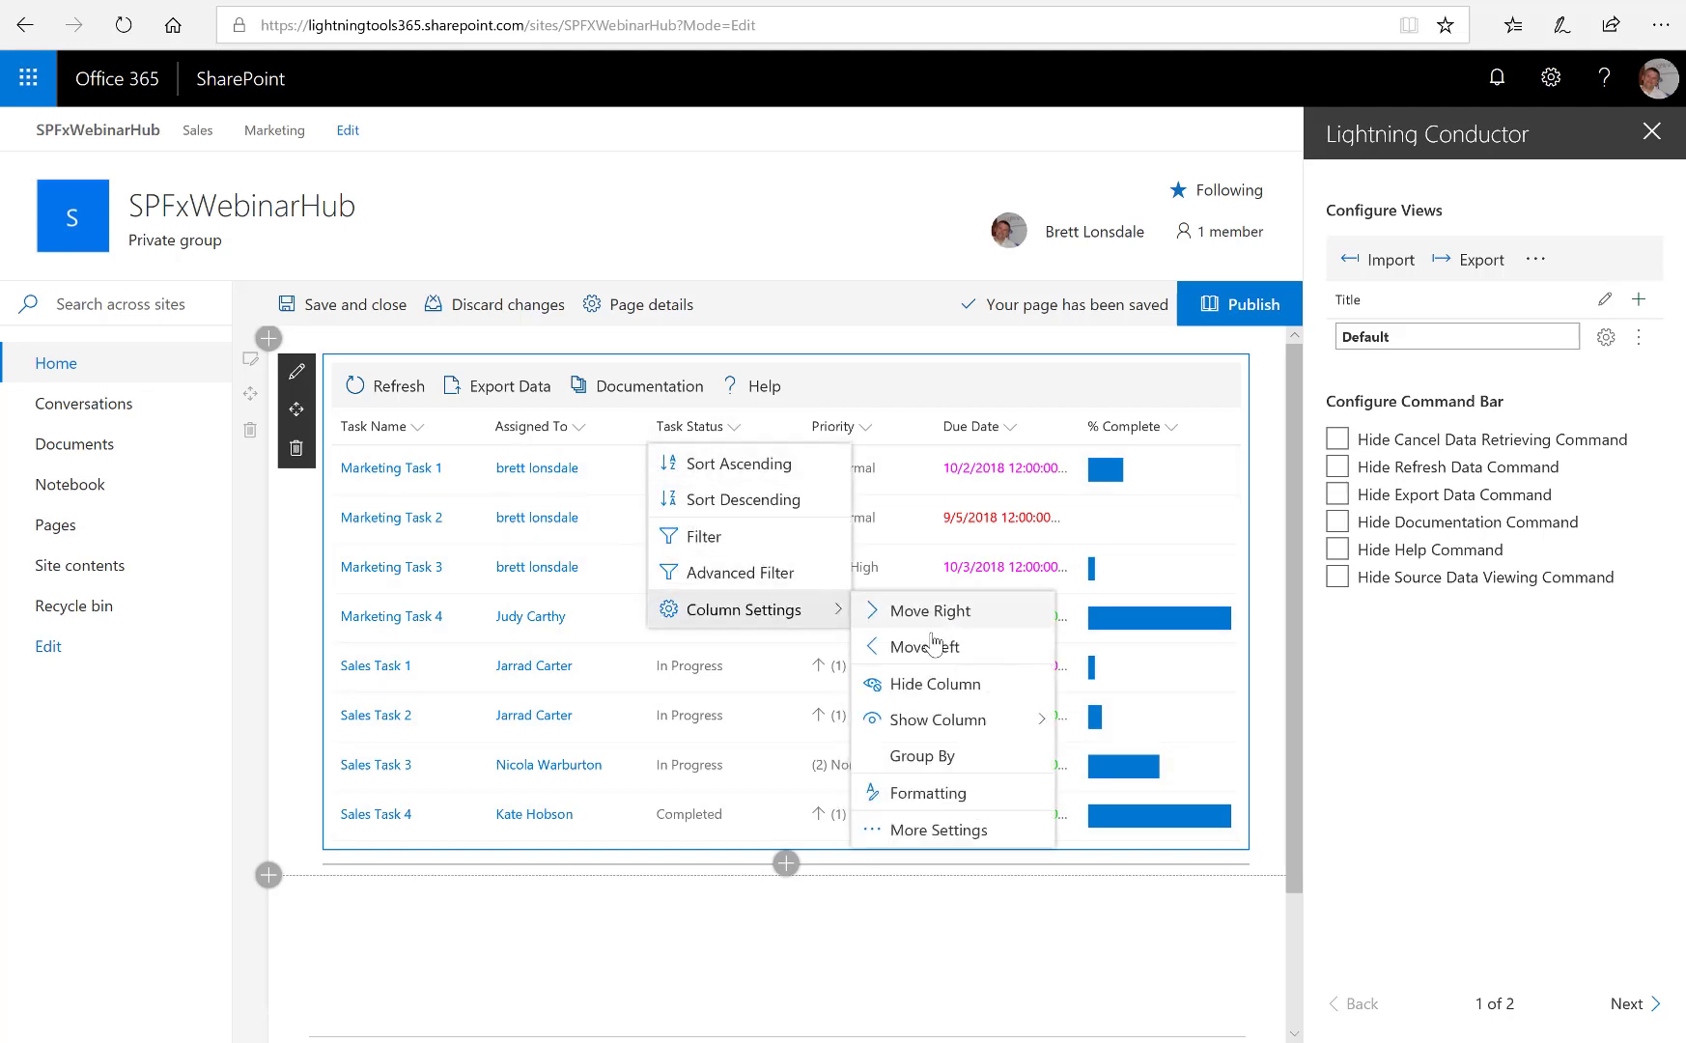
left_click(922, 792)
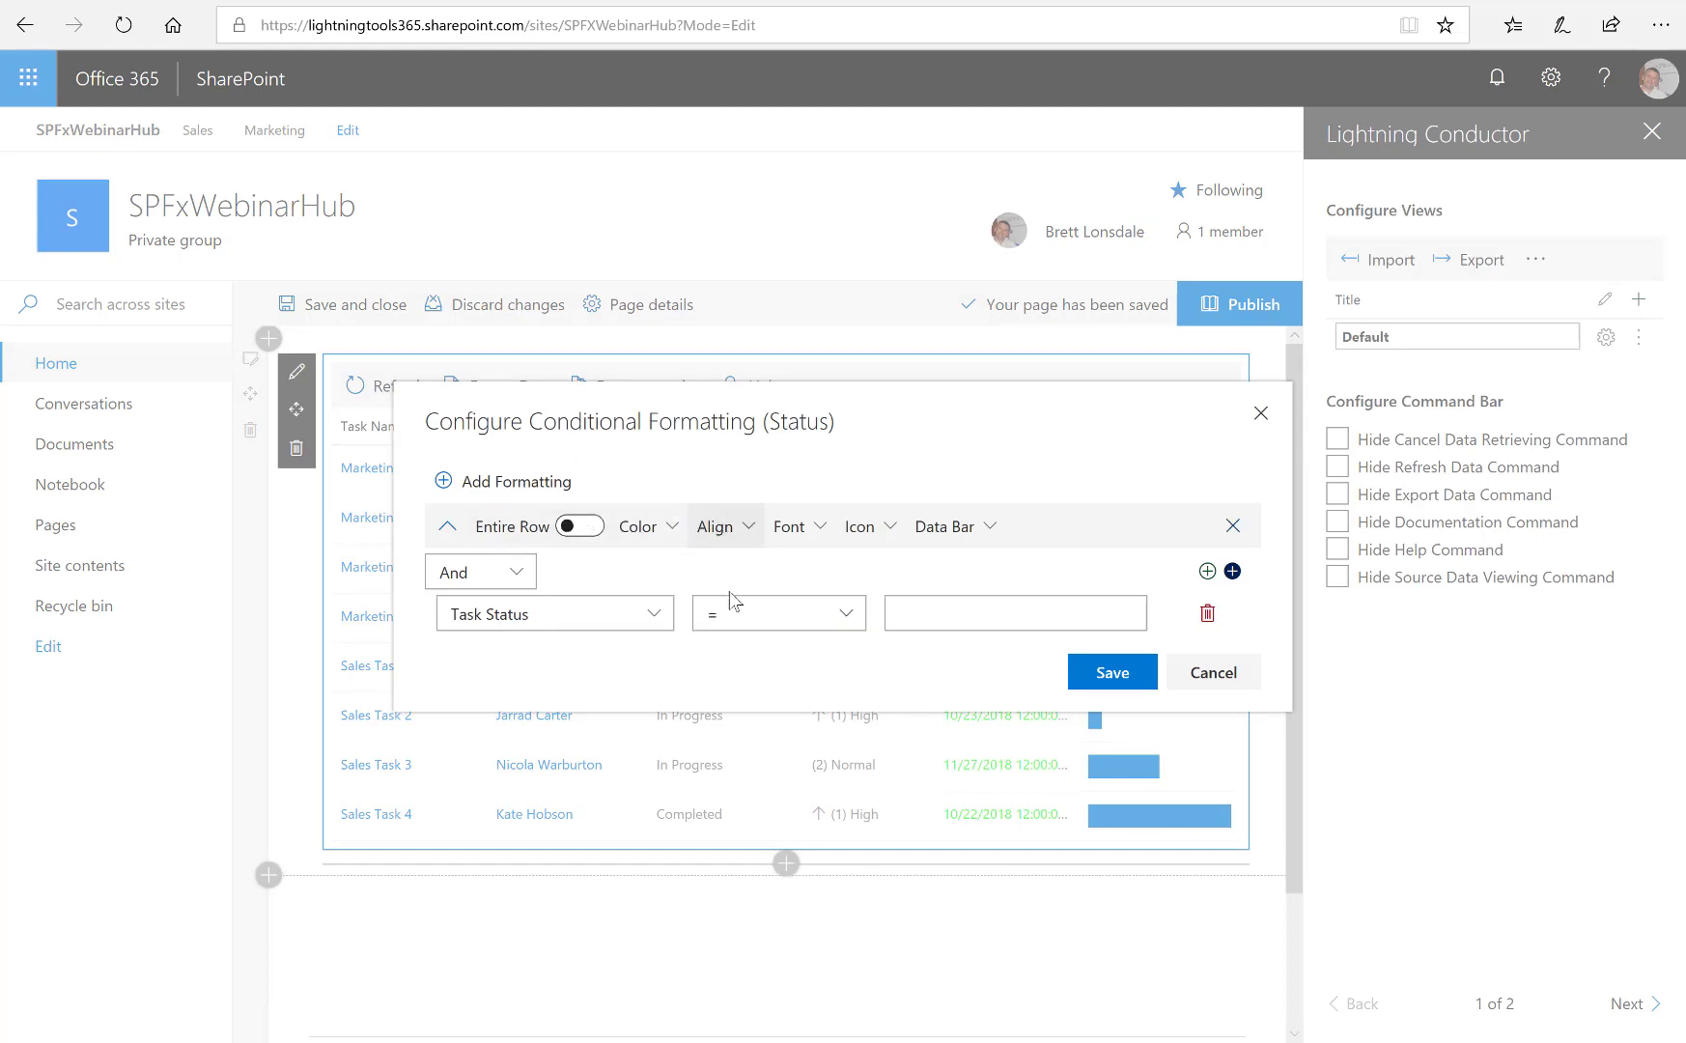
left_click(680, 534)
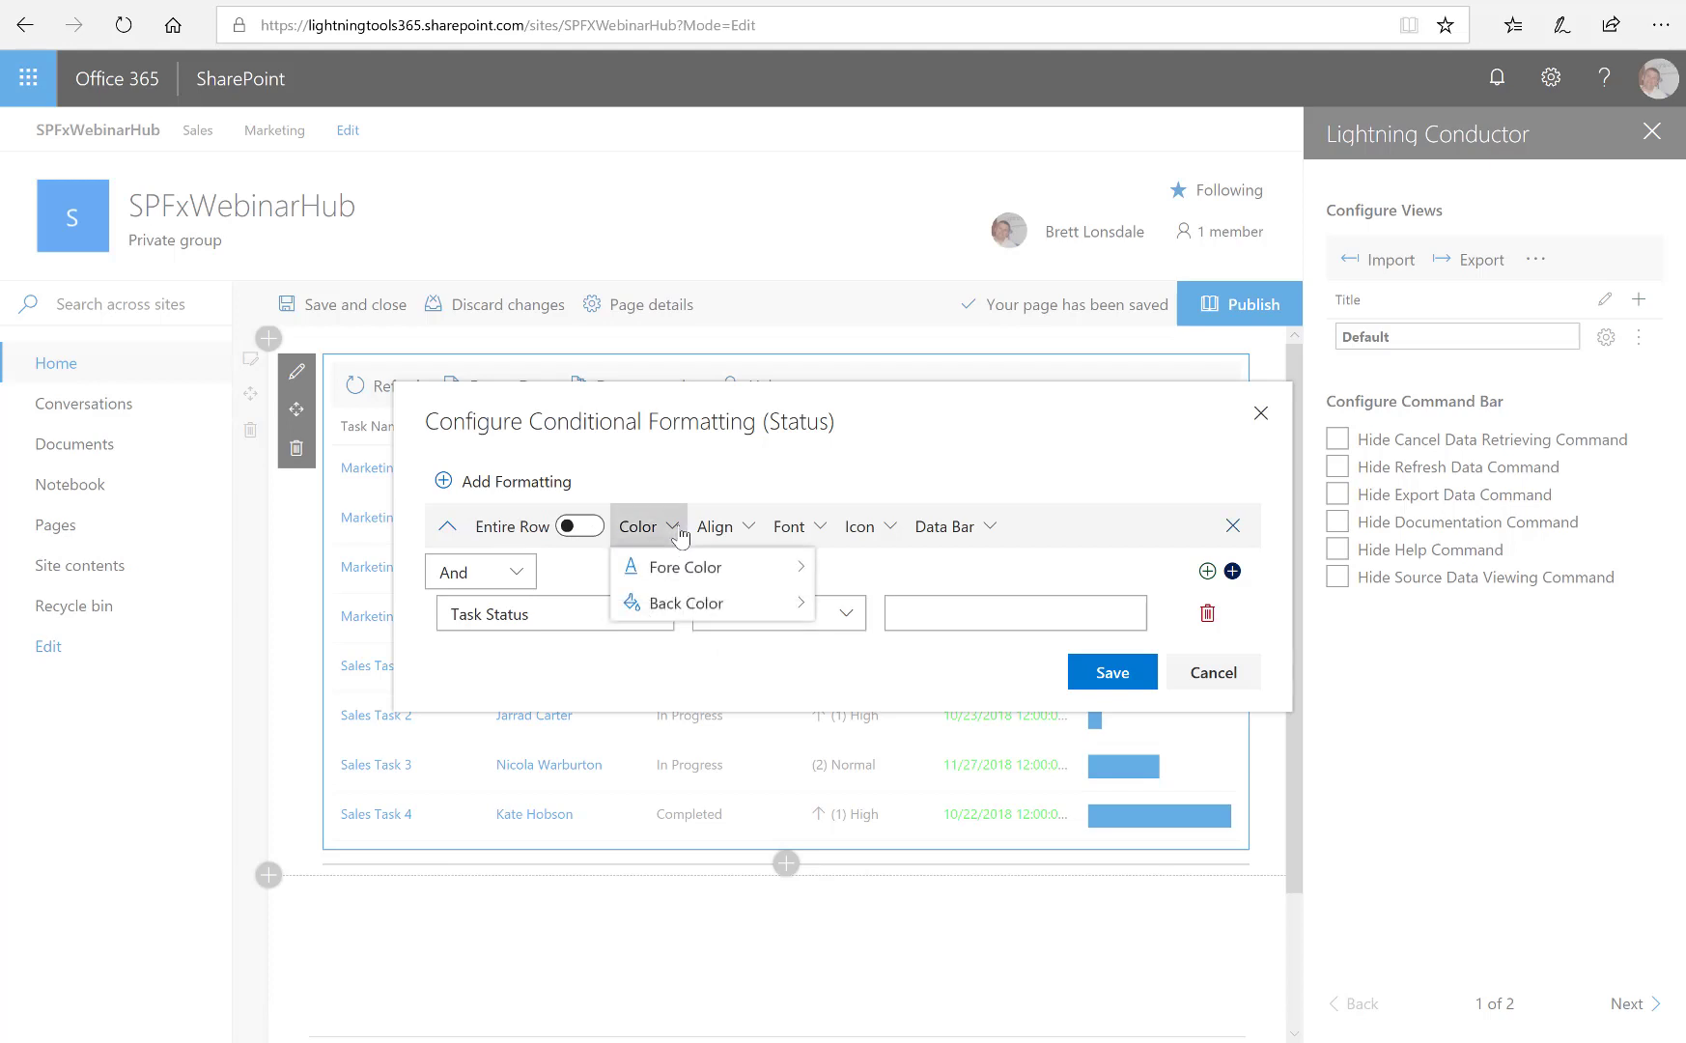
mouse_move(726, 603)
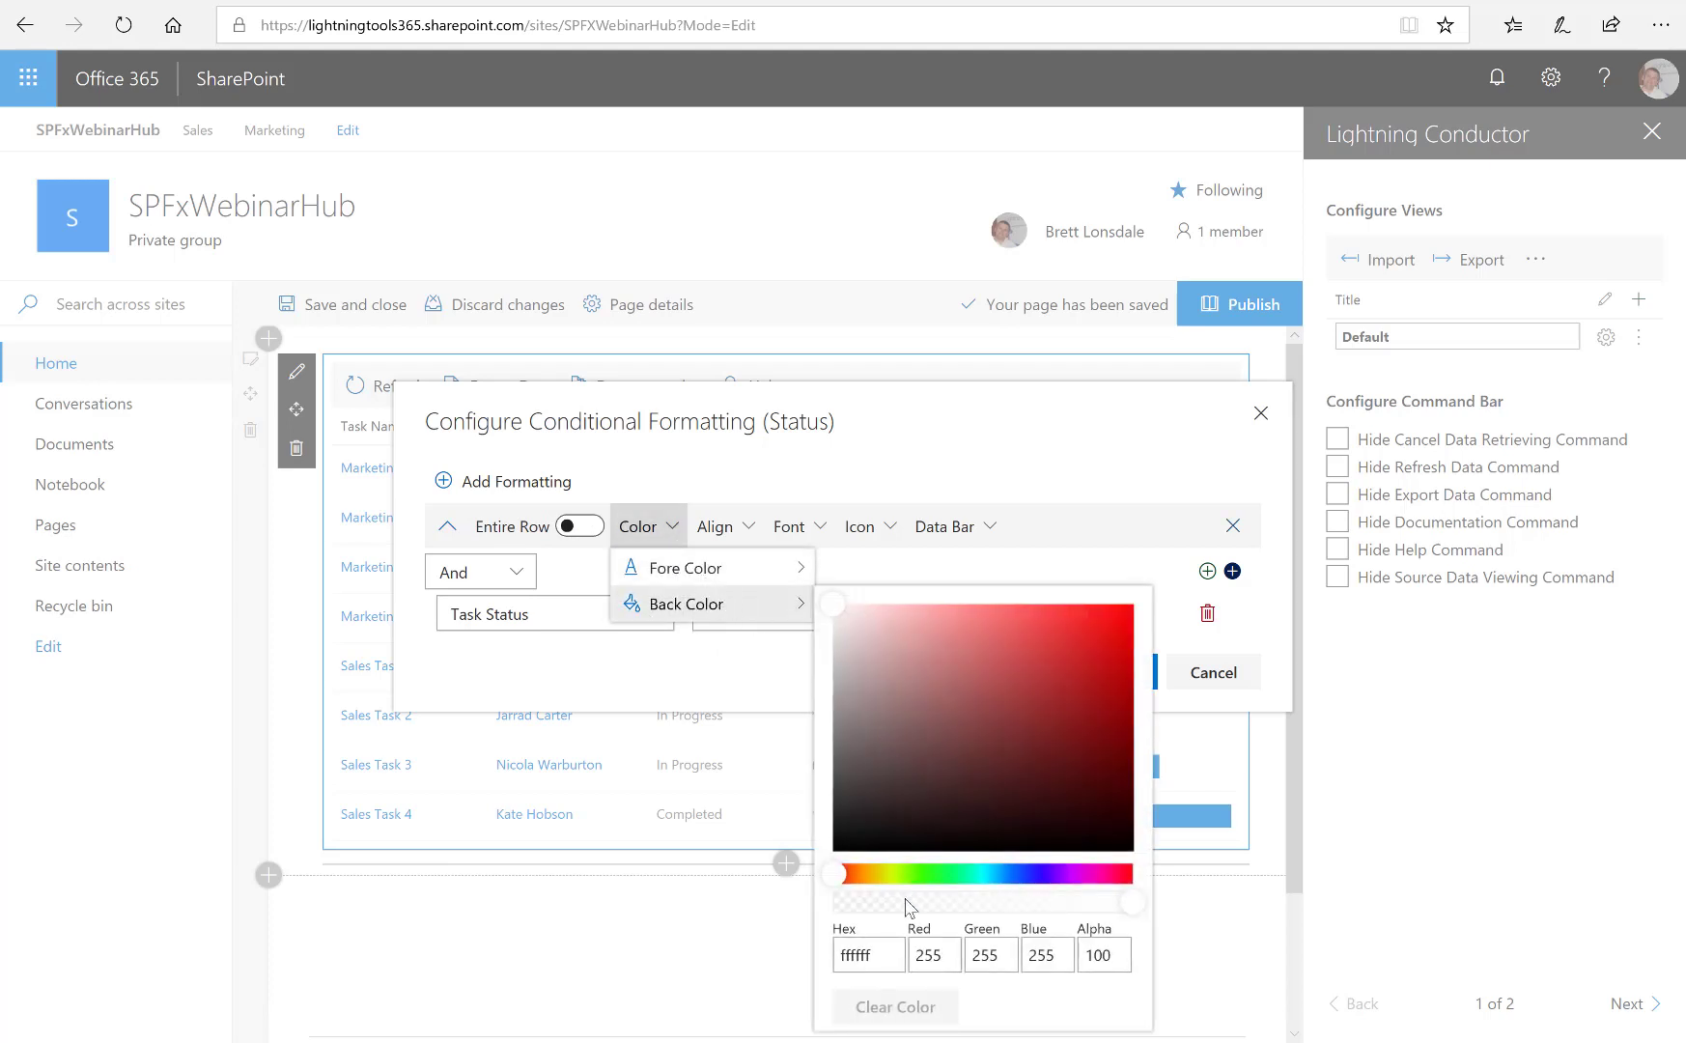
left_click(932, 874)
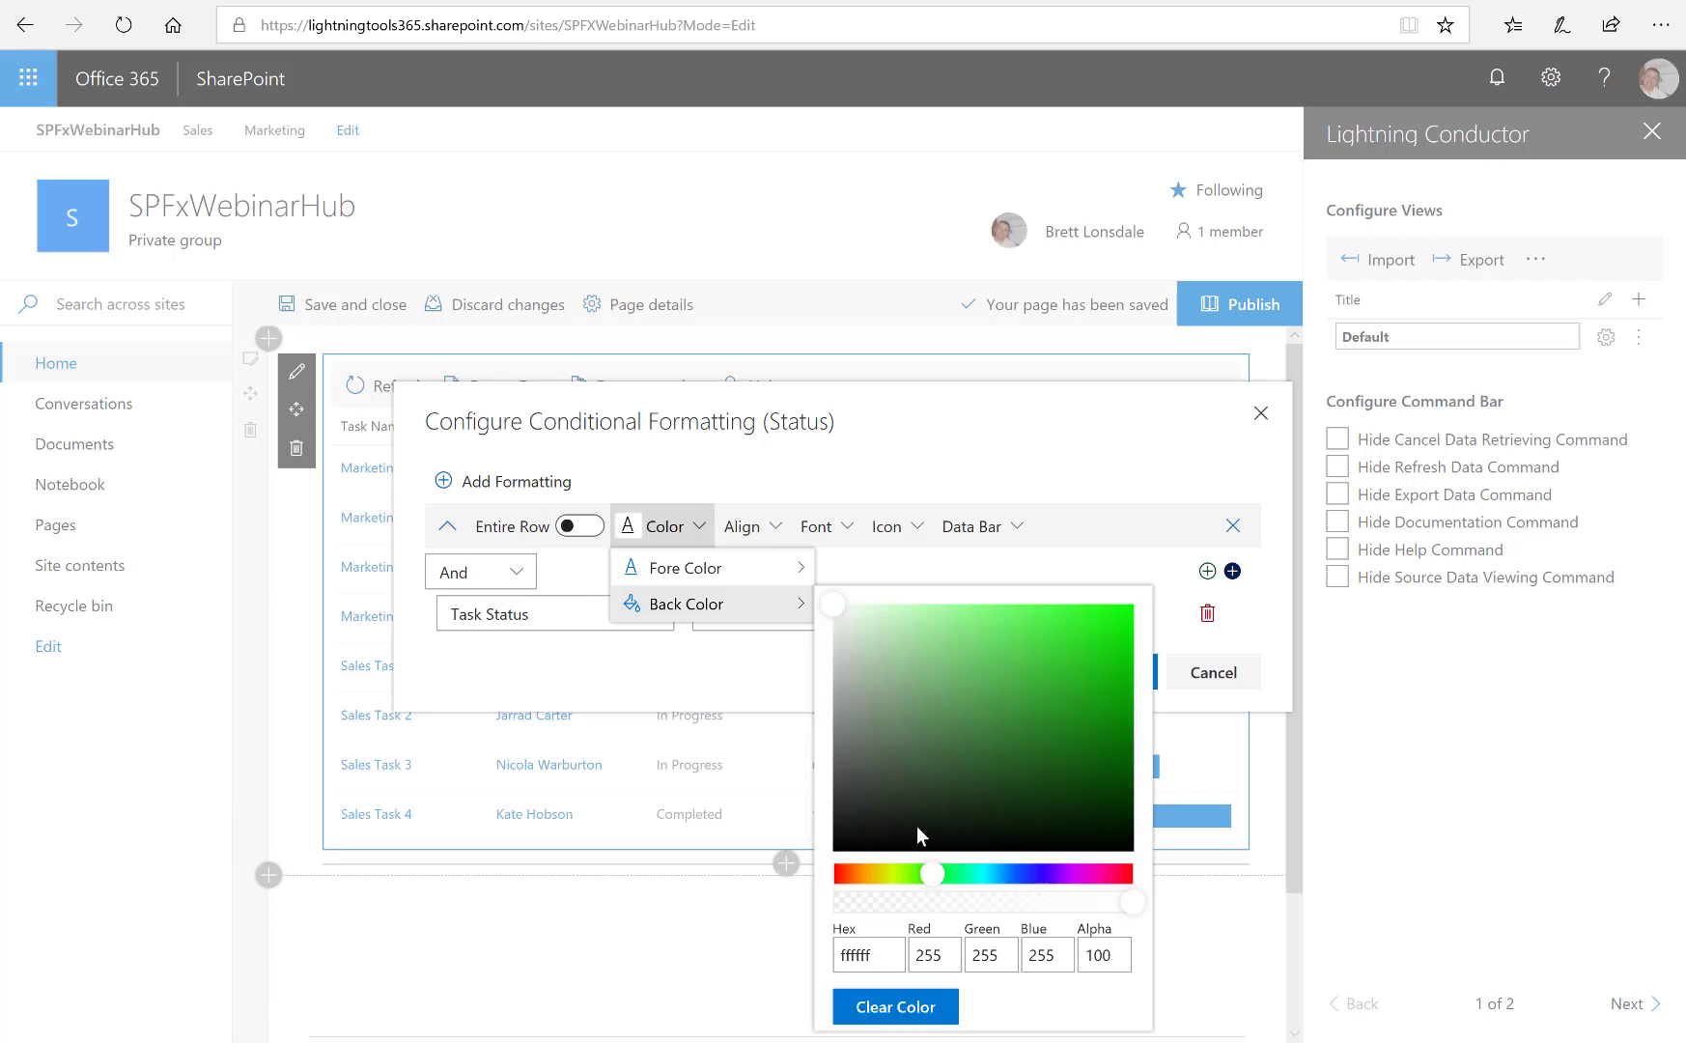
left_click(902, 616)
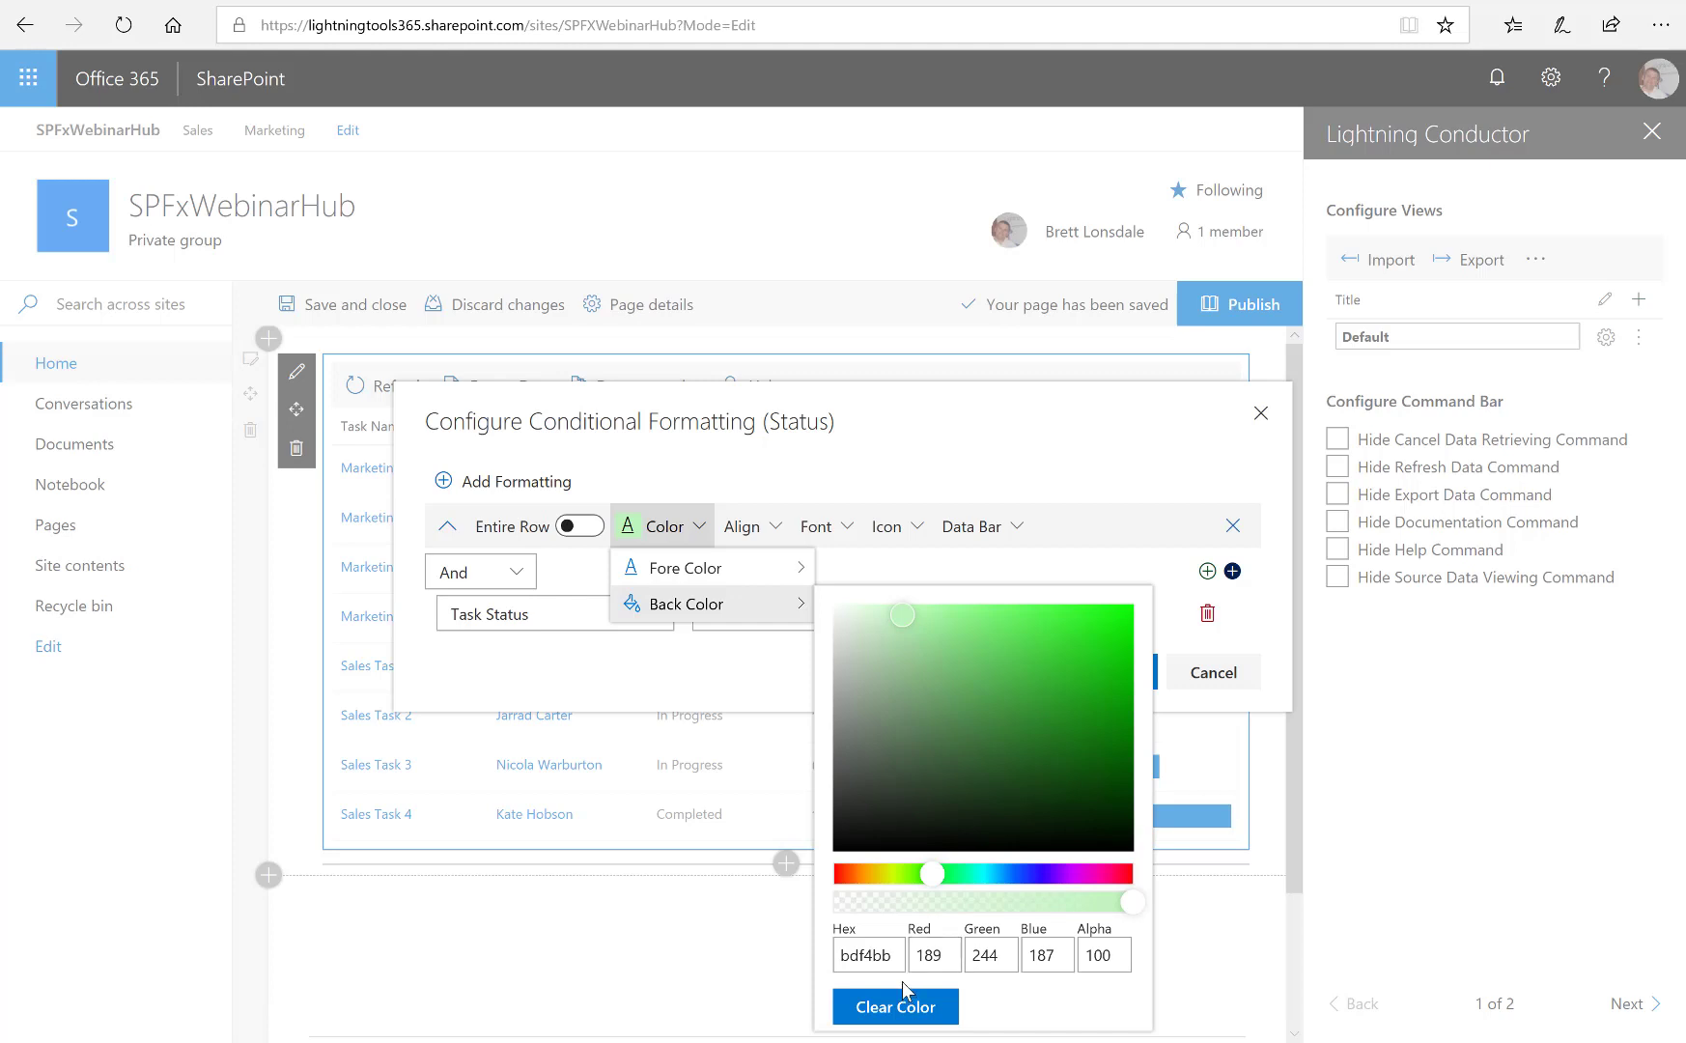
left_click(755, 605)
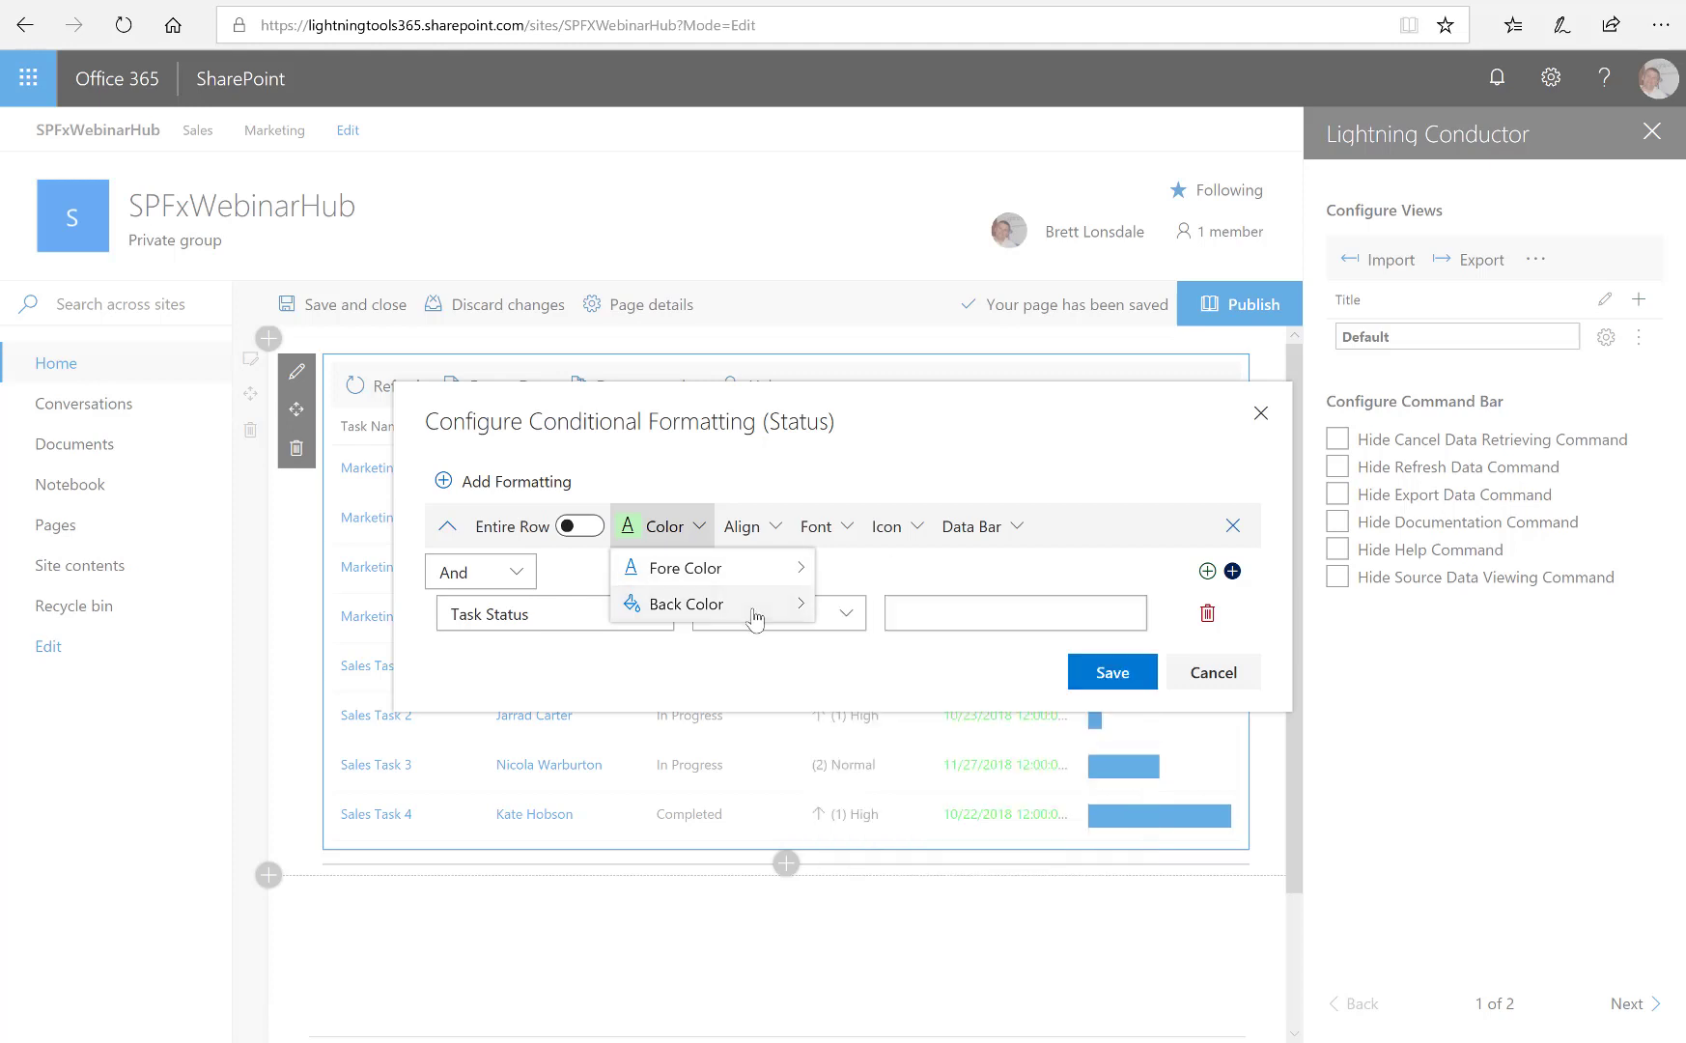
left_click(920, 581)
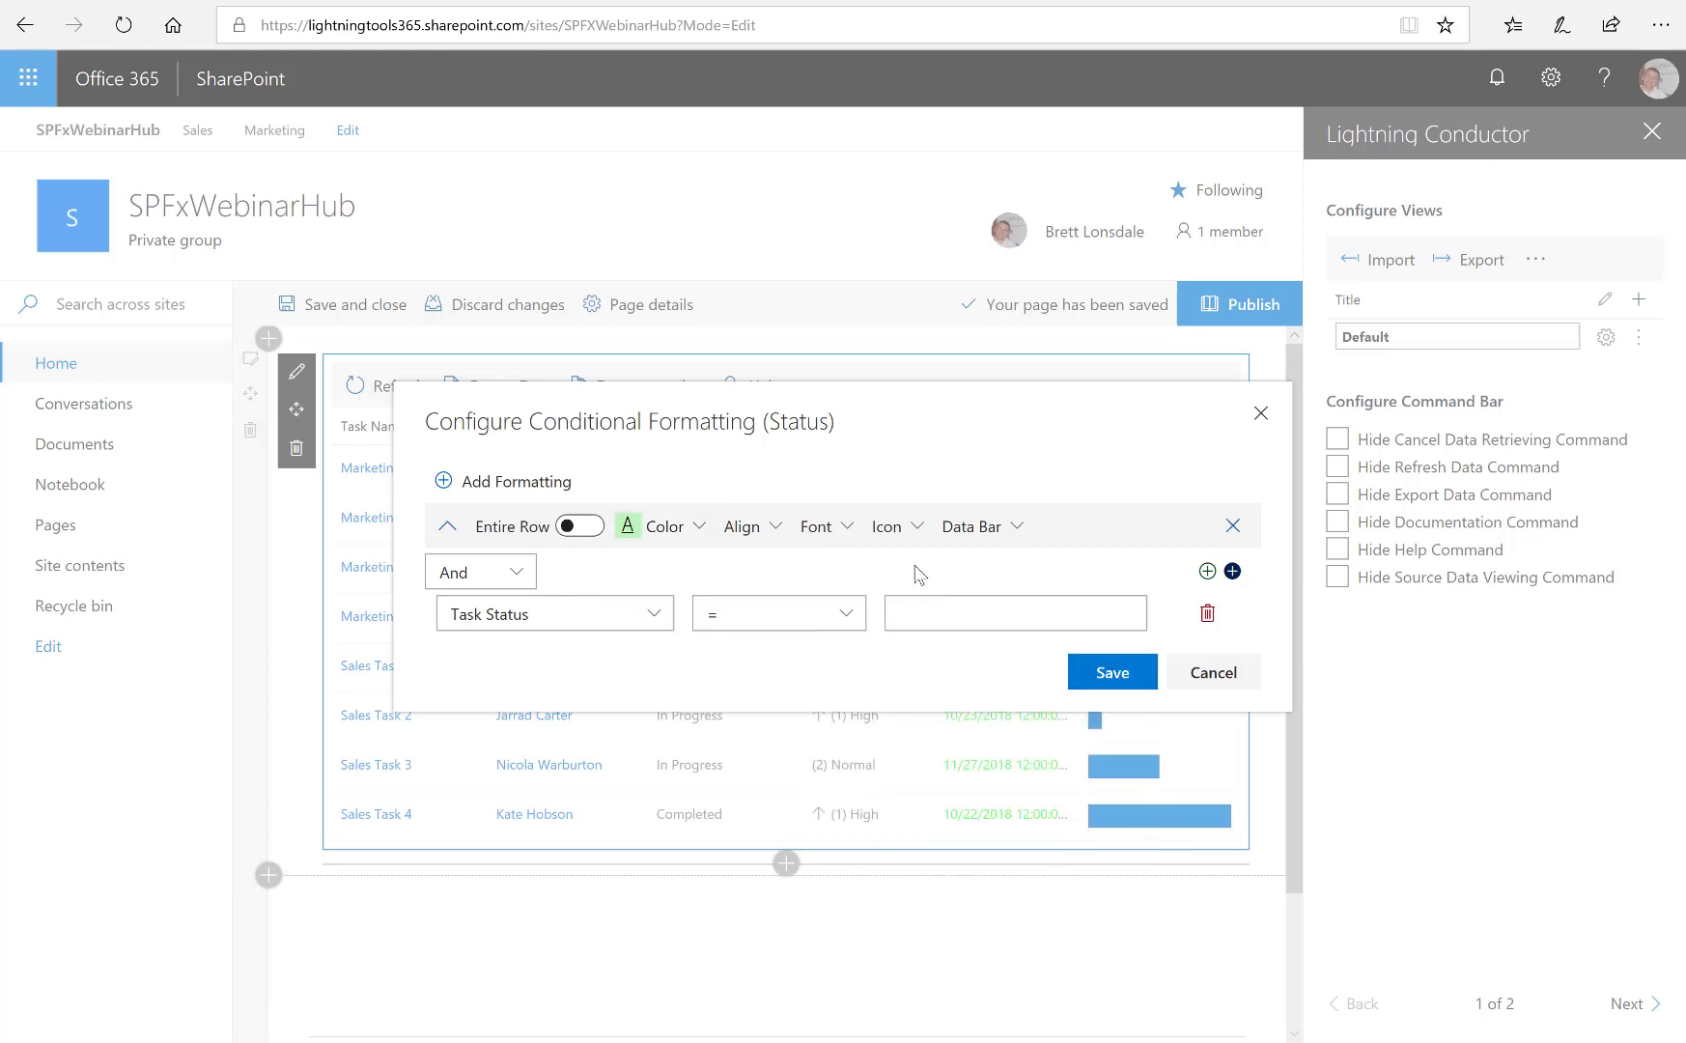
Match the rule to the value 'Completed' and save it
left_click(888, 618)
type("Completed")
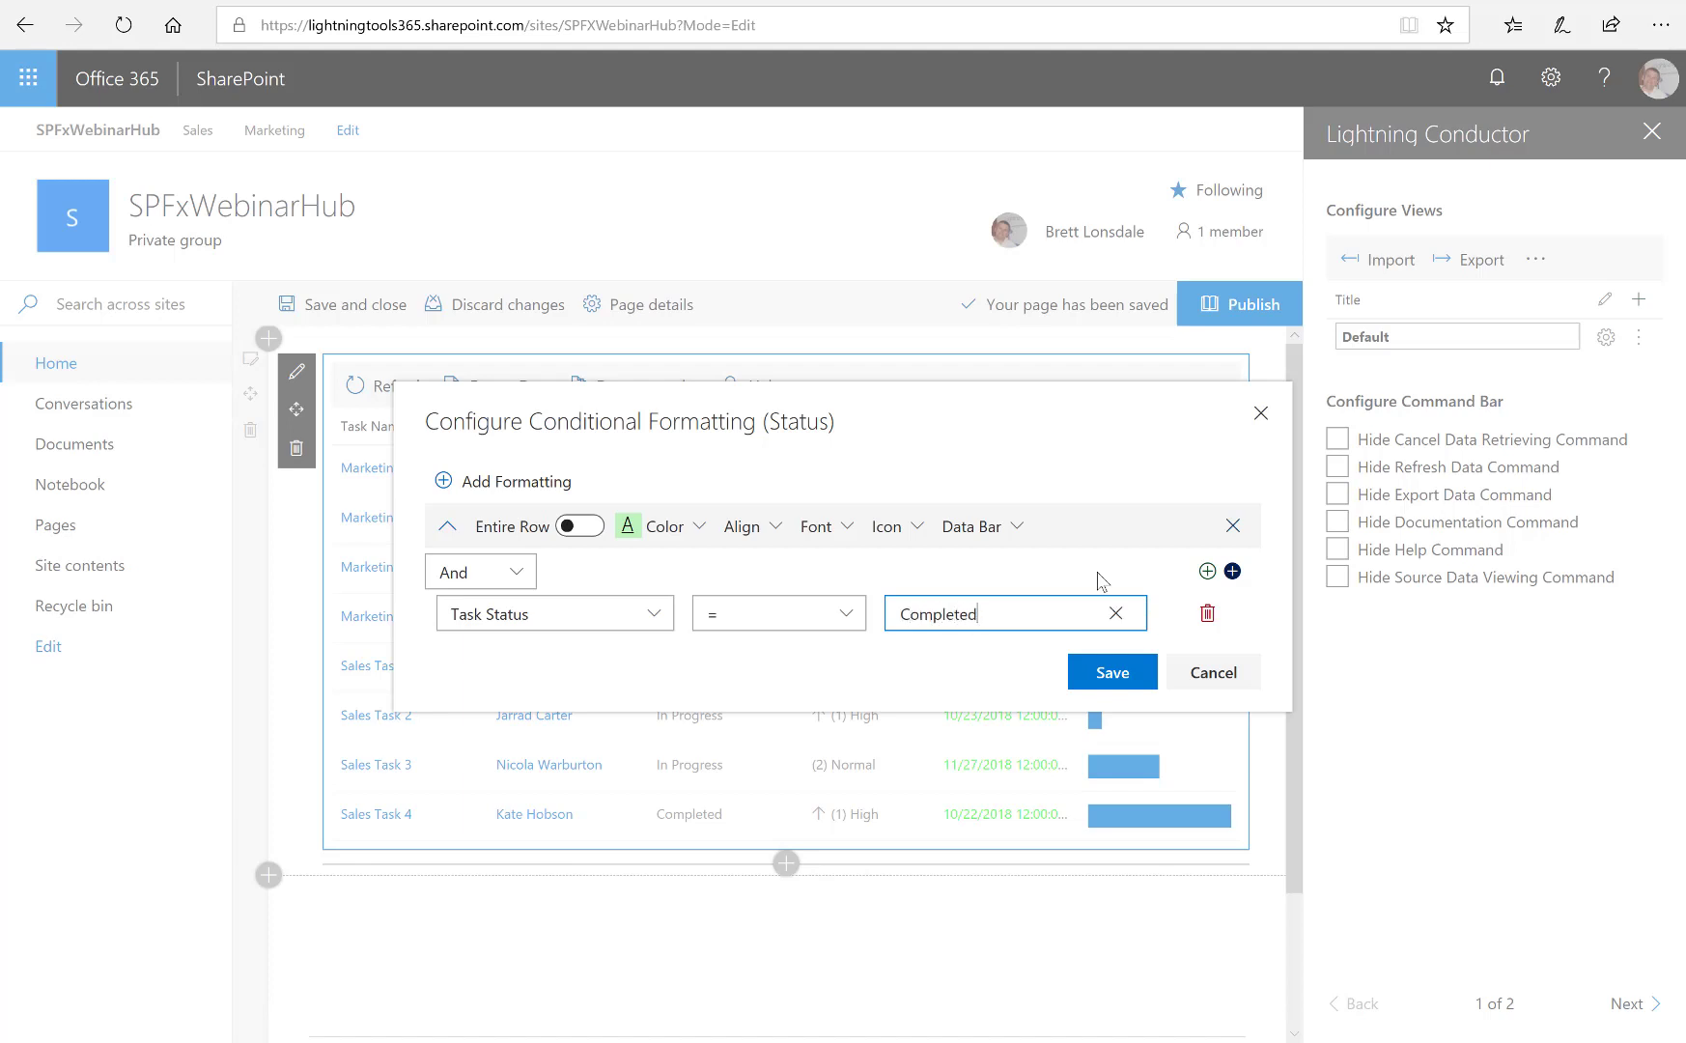
left_click(1128, 679)
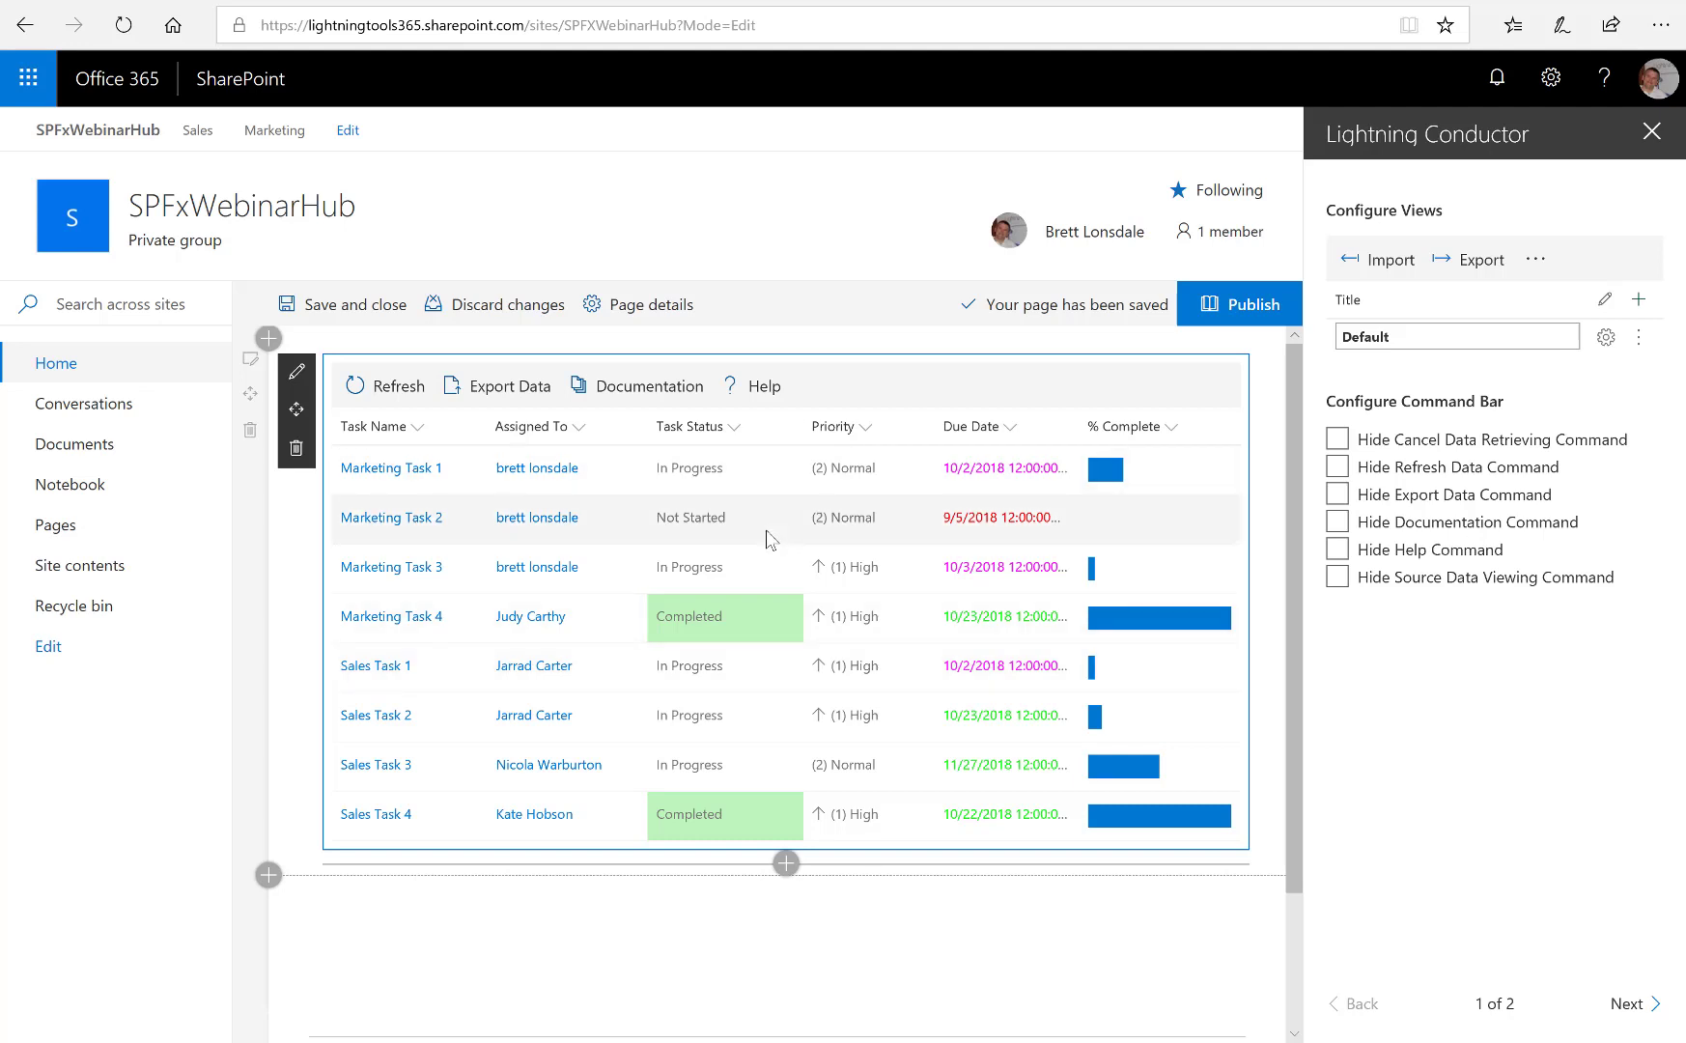
left_click(737, 431)
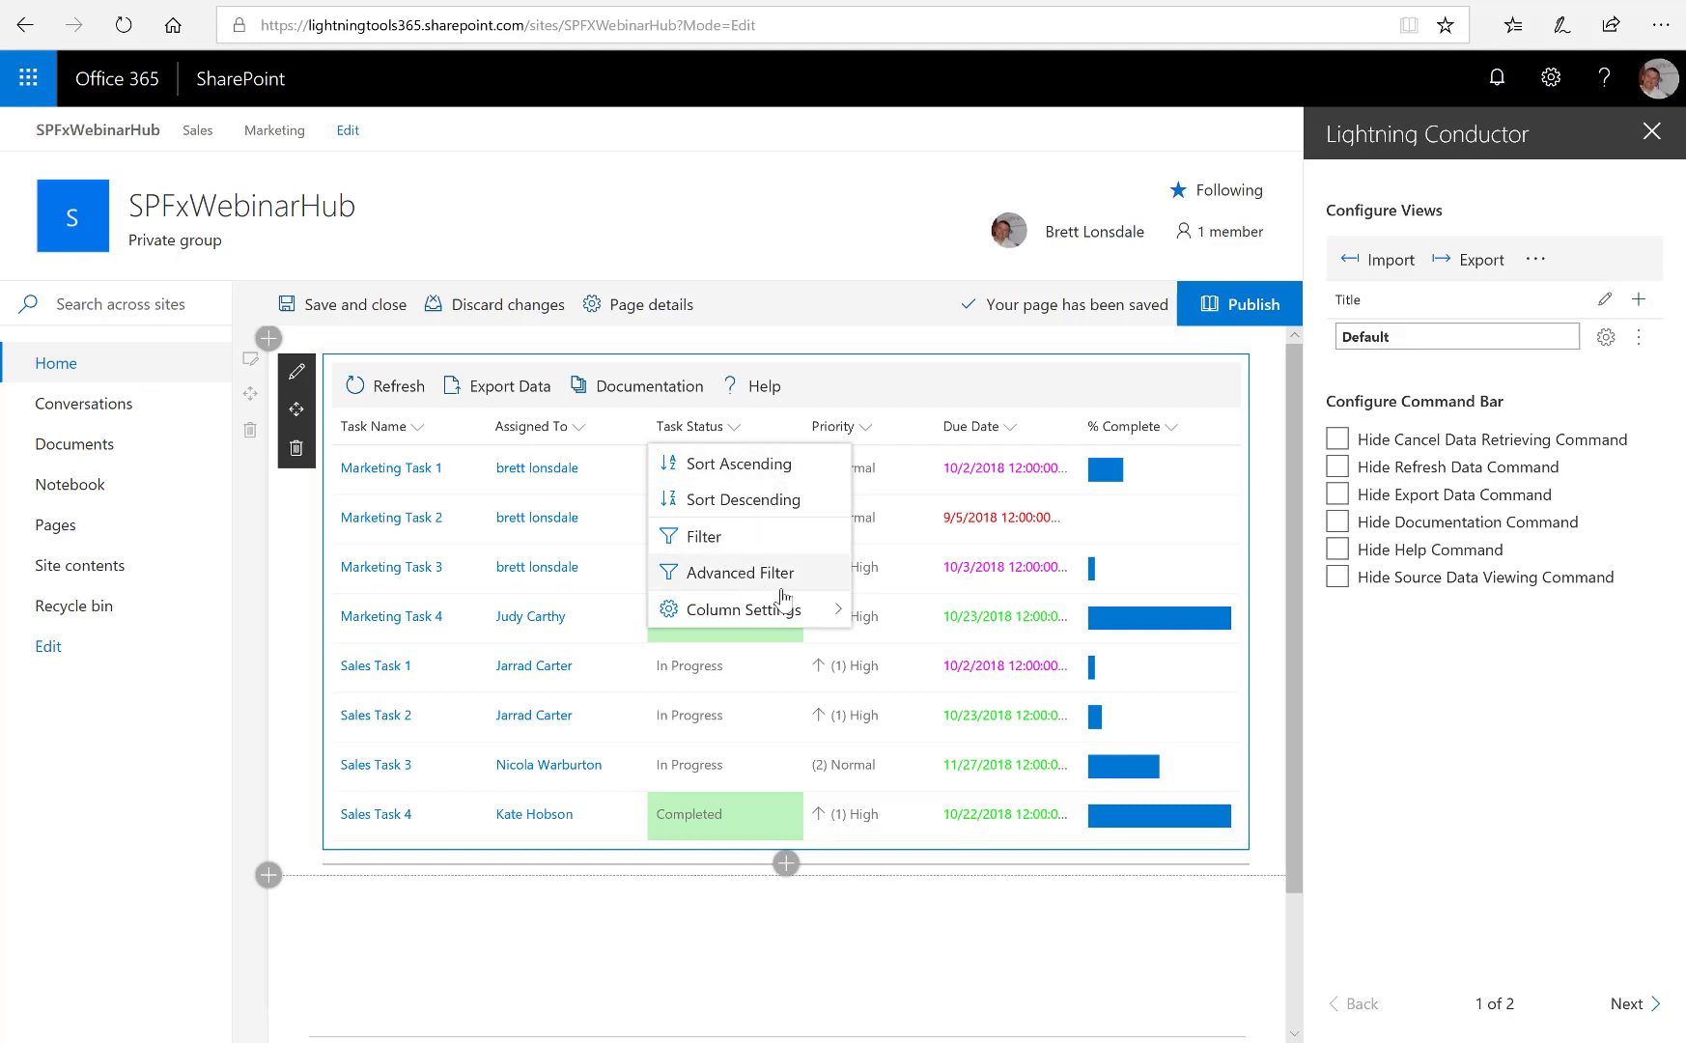
mouse_move(819, 613)
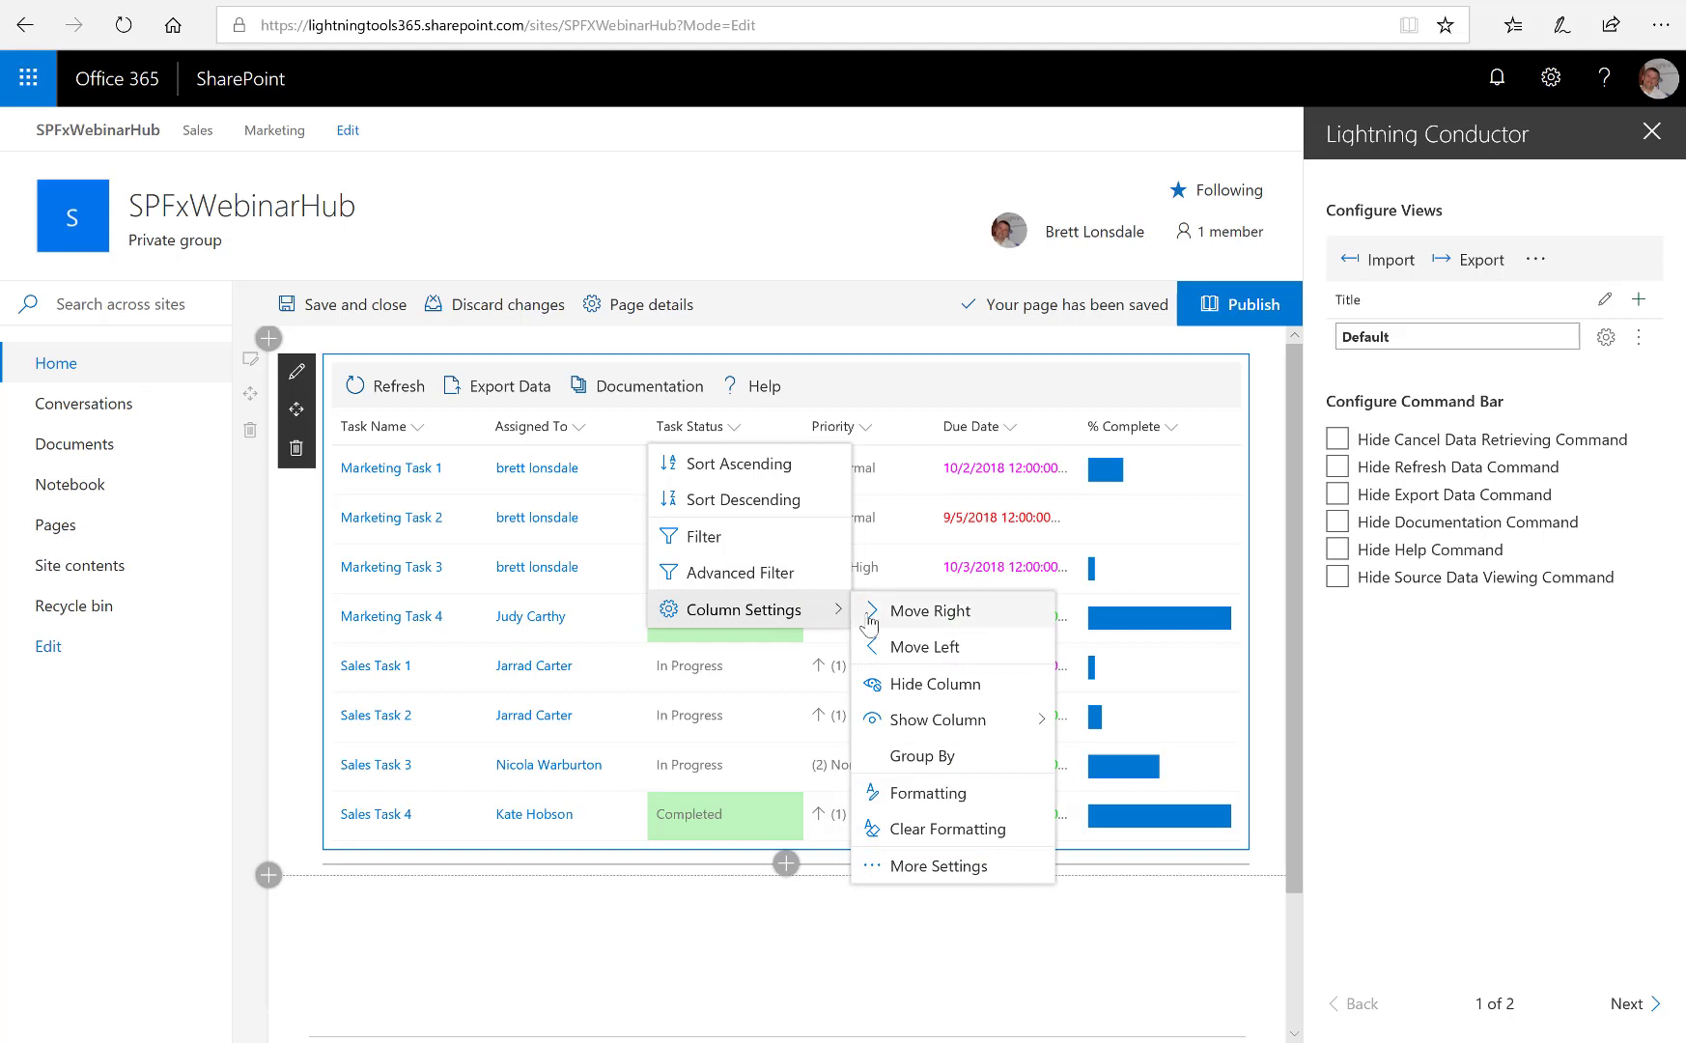
mouse_move(913, 720)
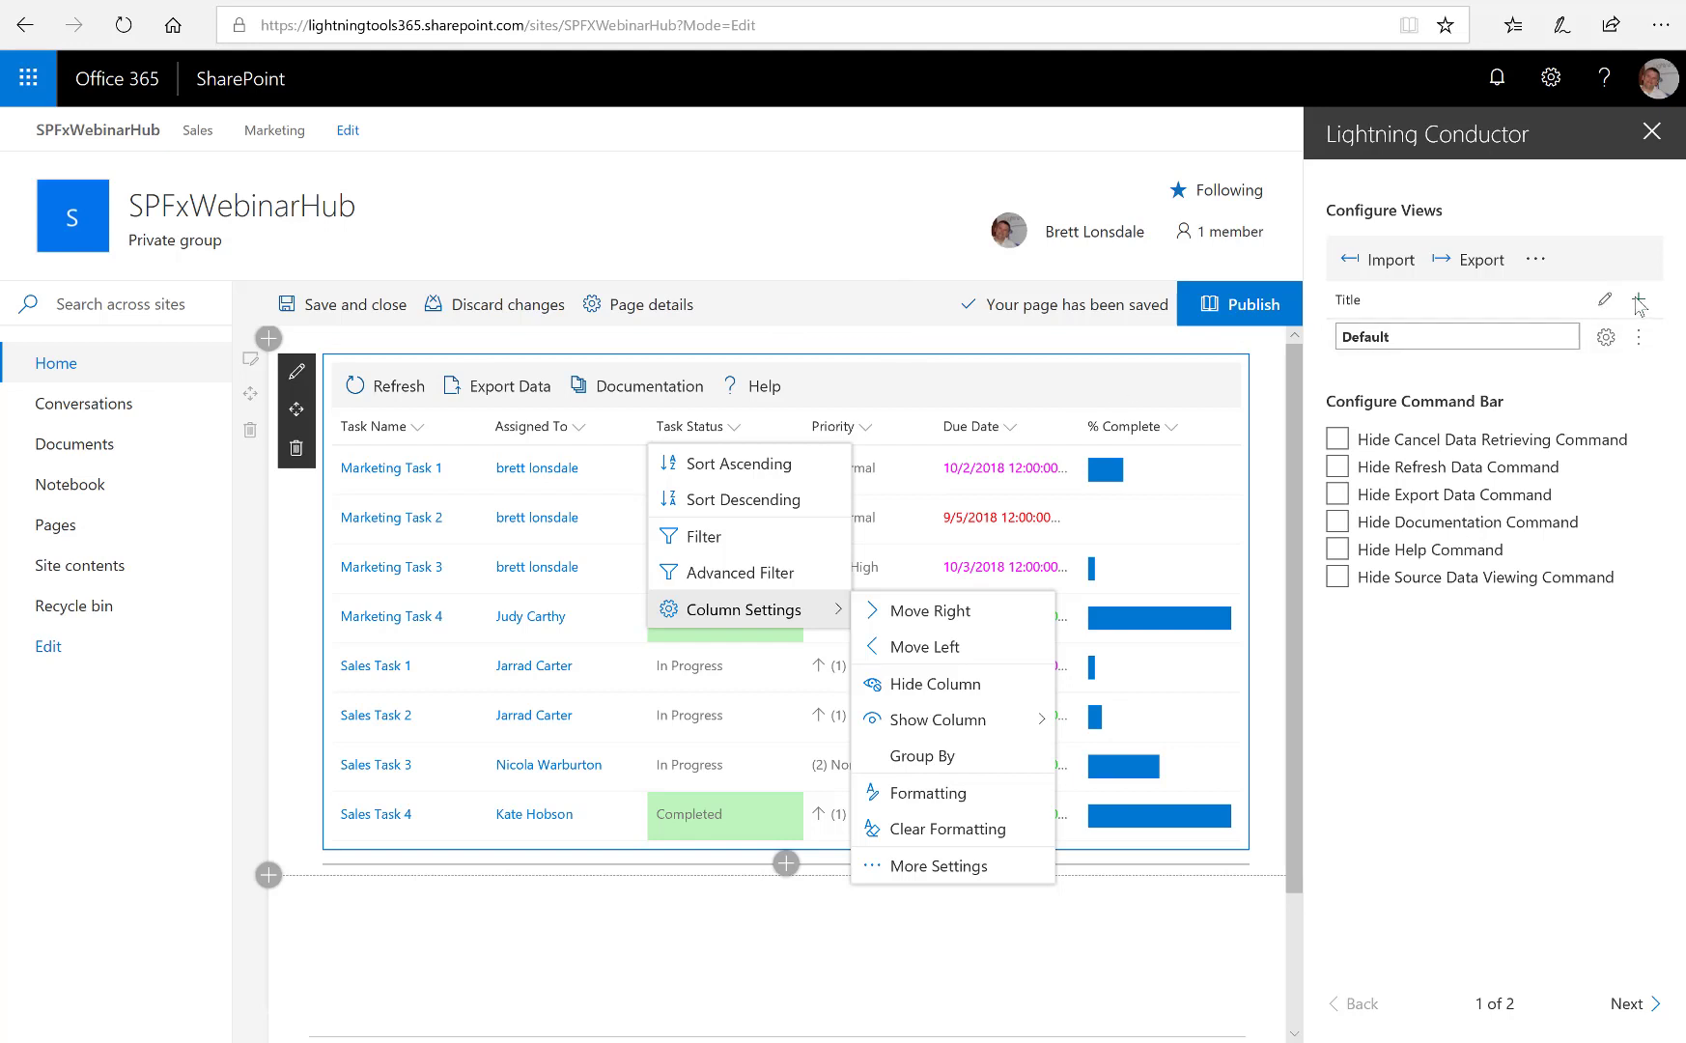
Rename the Default view to All Tasks
left_click(1379, 335)
left_click(1356, 344)
key("BackSpace")
key("Delete")
key("Delete")
key("Delete")
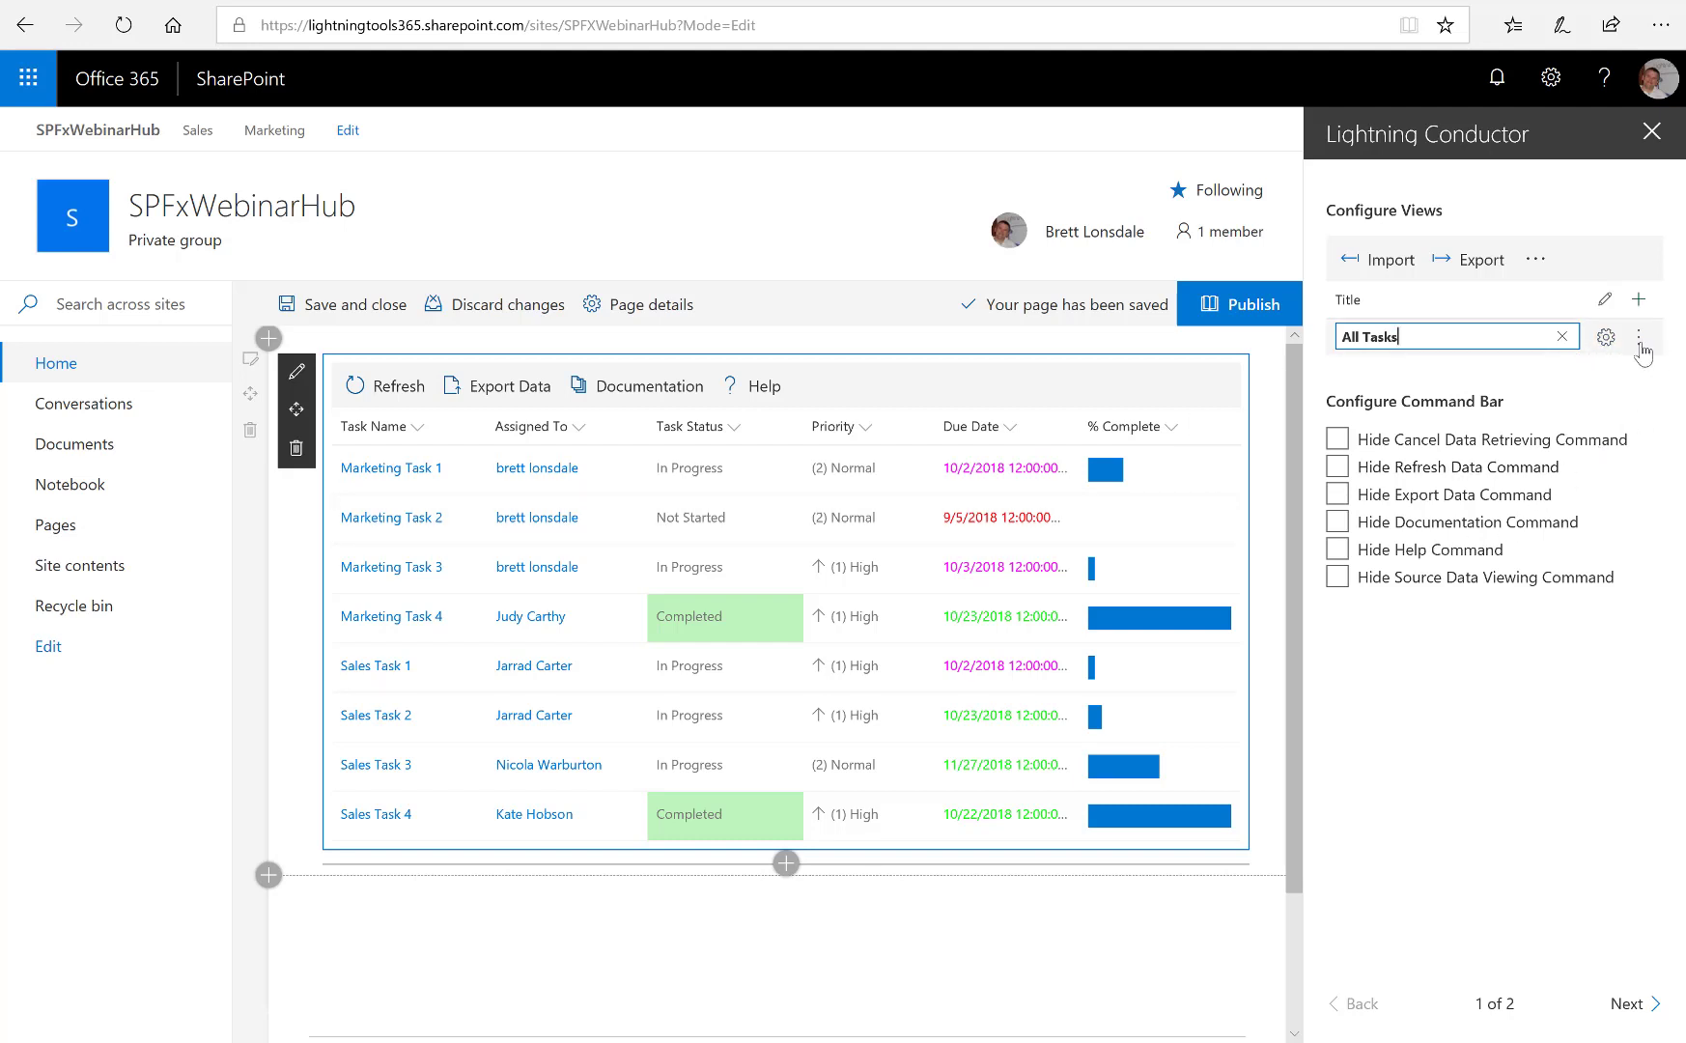
left_click(1640, 343)
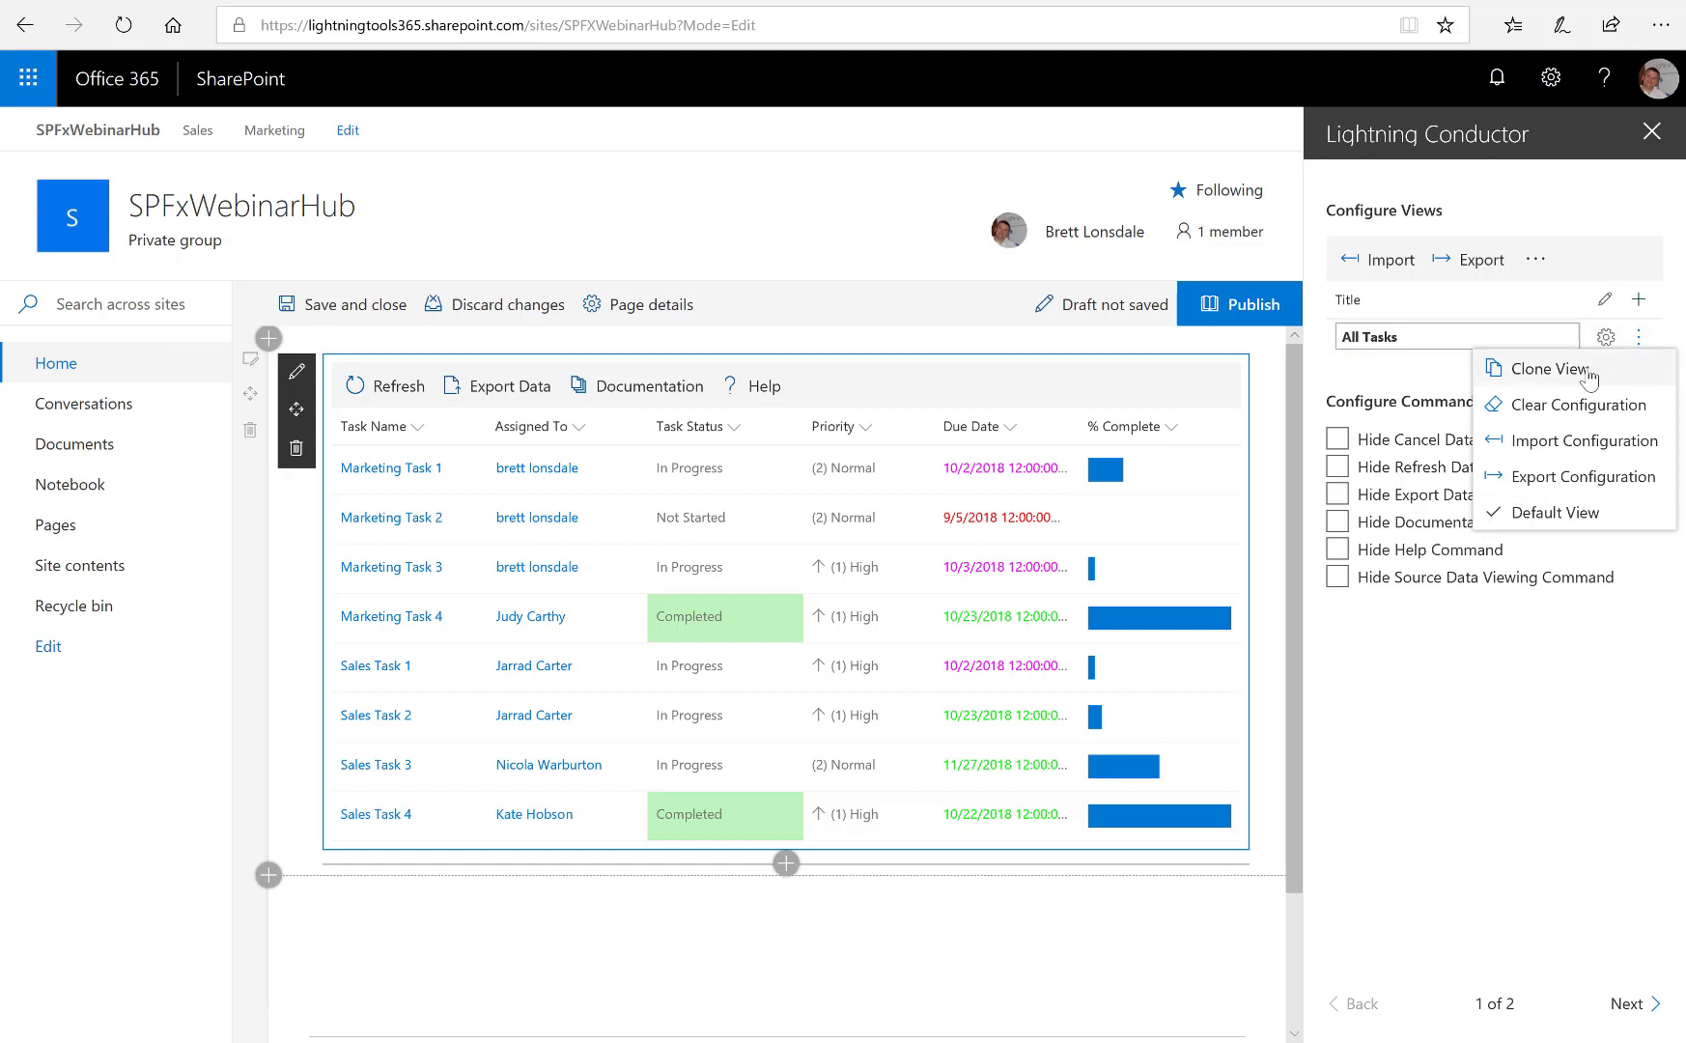
left_click(1640, 305)
Add a second view and name it Calendar
left_click(1641, 300)
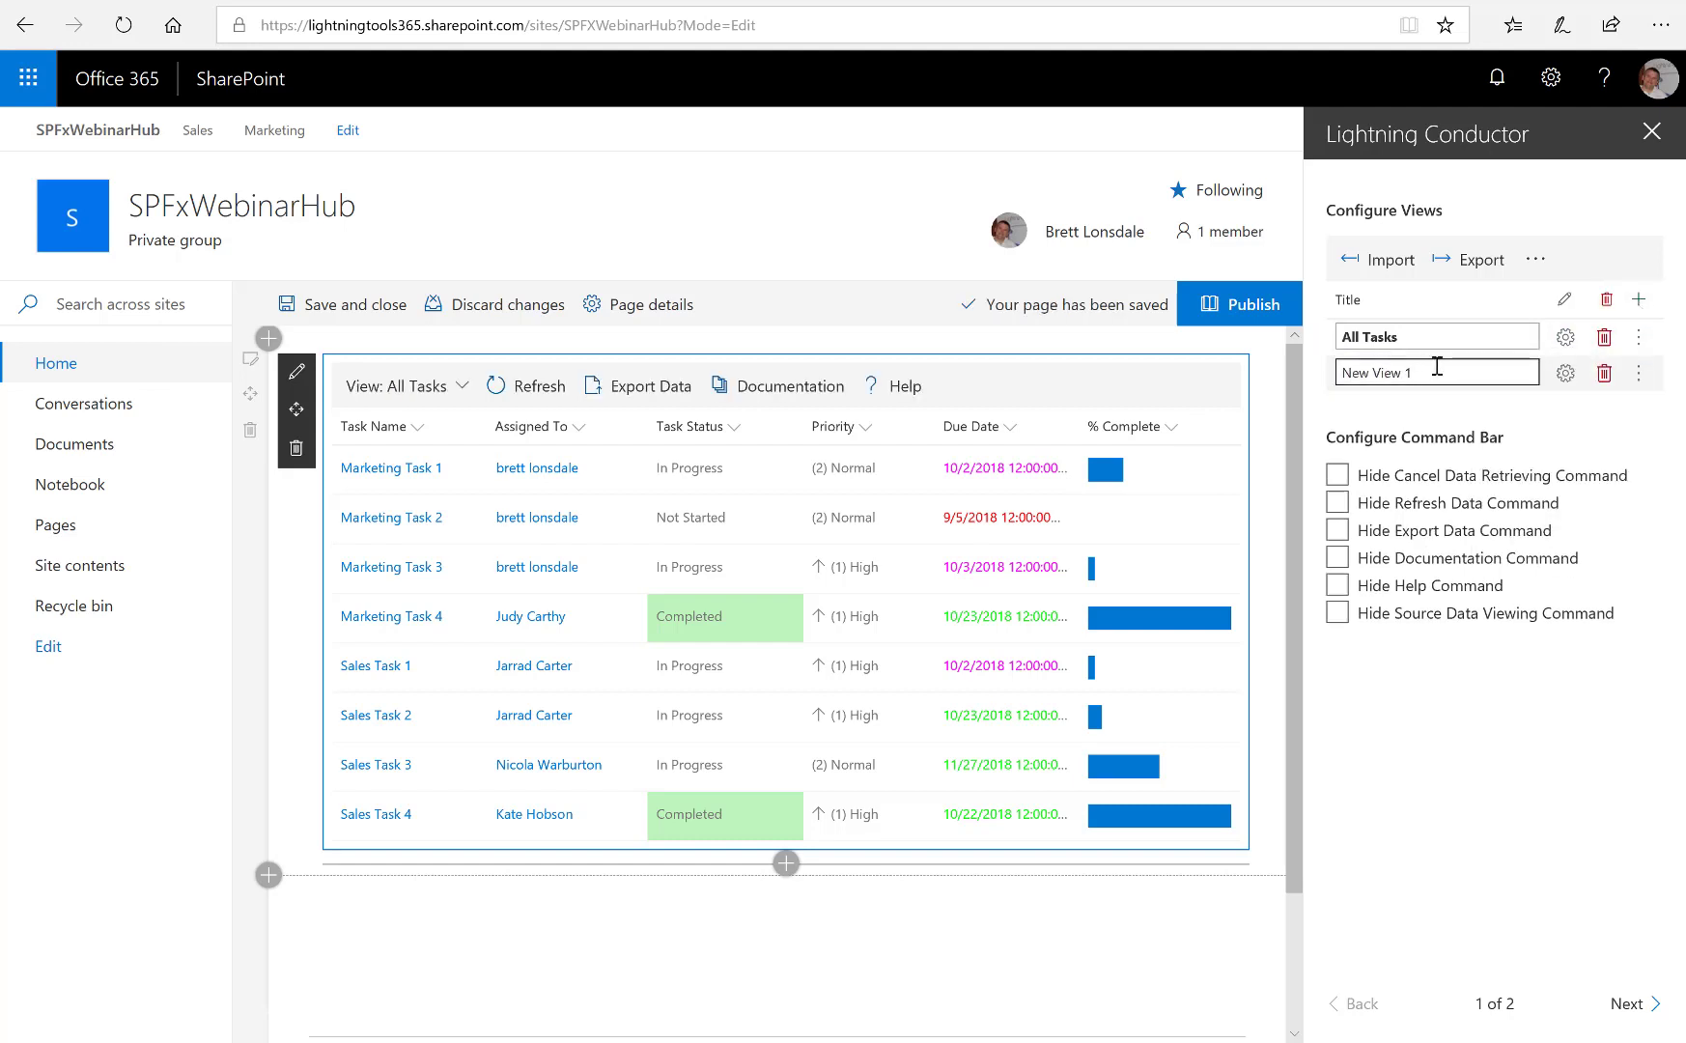
left_click(1343, 373)
key("Delete")
key("Delete")
key("Delete")
key("Delete")
key("Delete")
key("Delete")
key("Delete")
key("Delete")
key("Delete")
key("Delete")
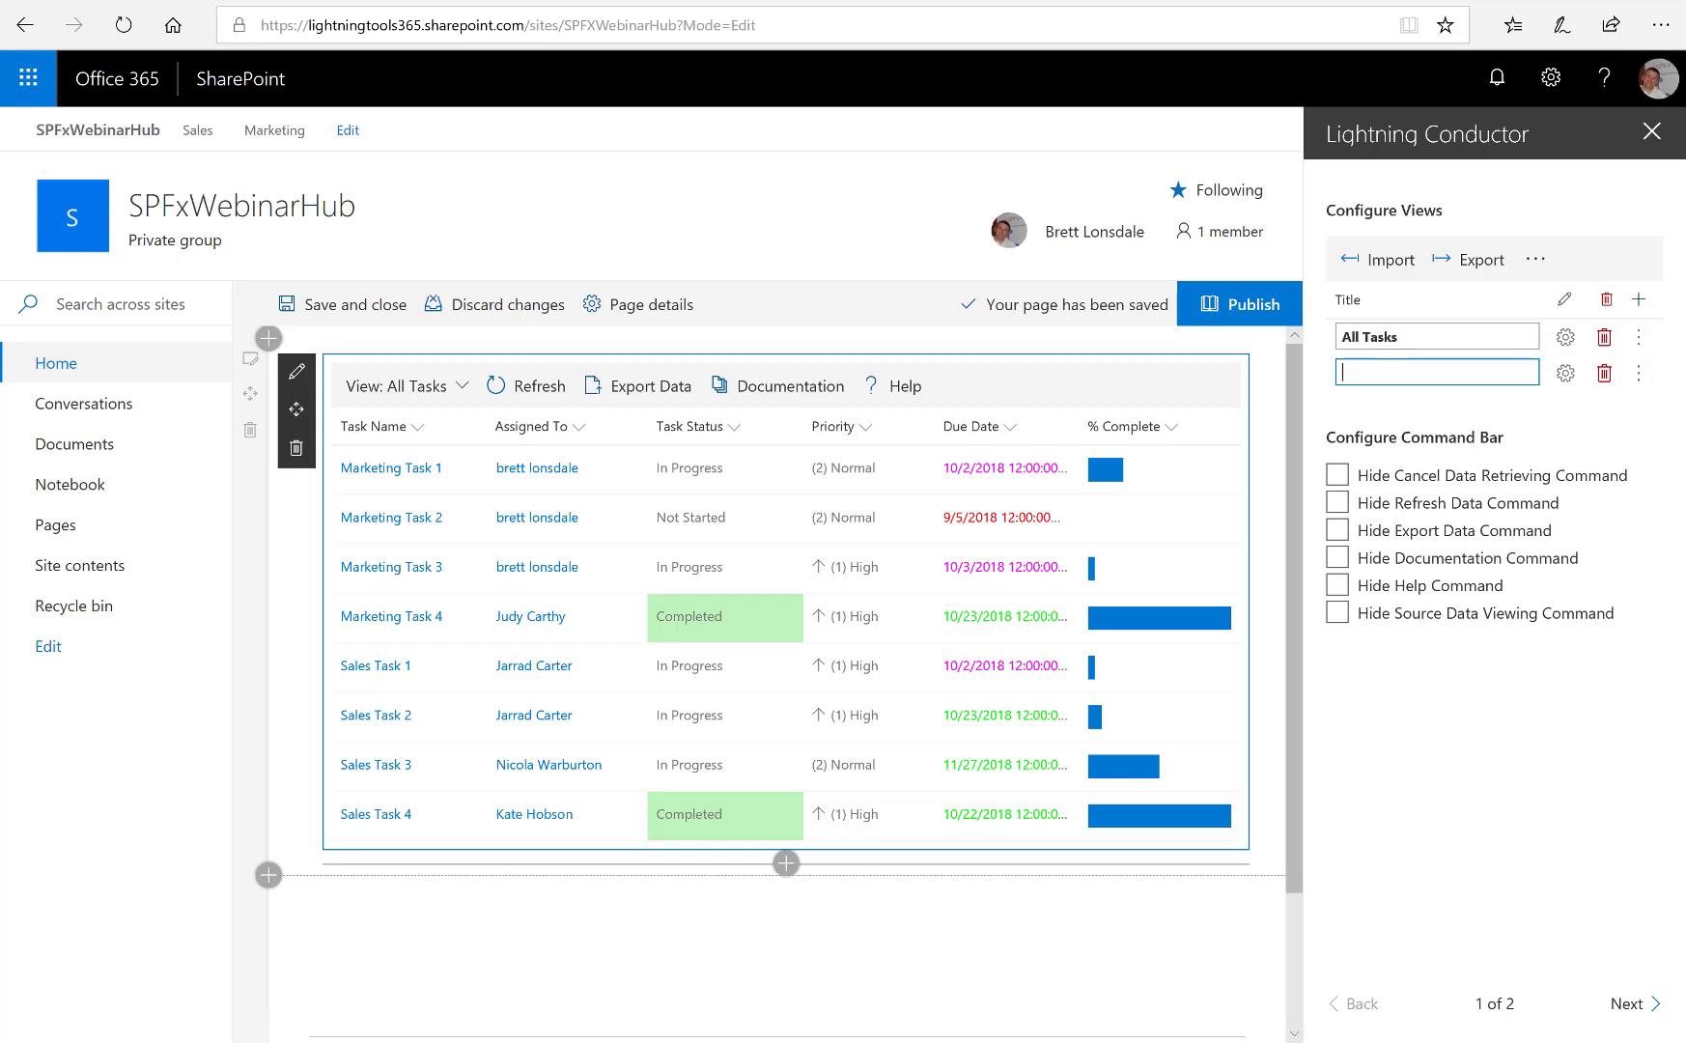
type("Calendar")
Configure the Calendar view for All Tasks from current and associated sites in calendar display, and save
left_click(1564, 375)
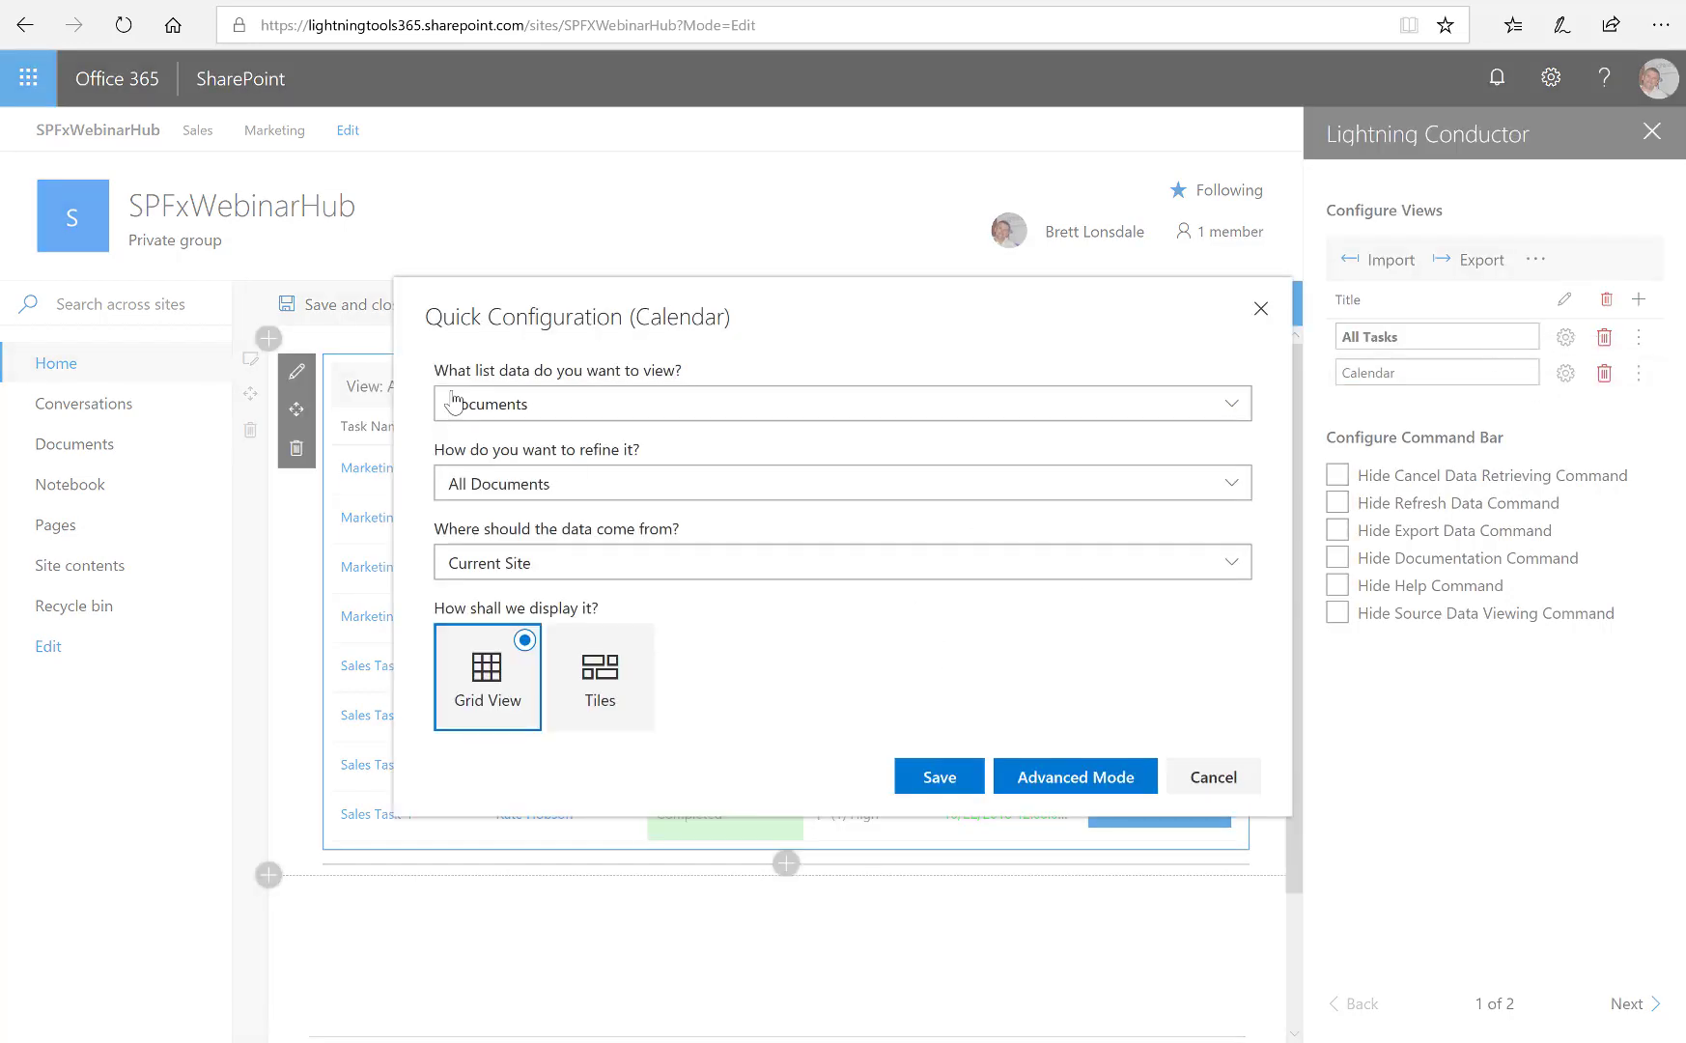
left_click(522, 404)
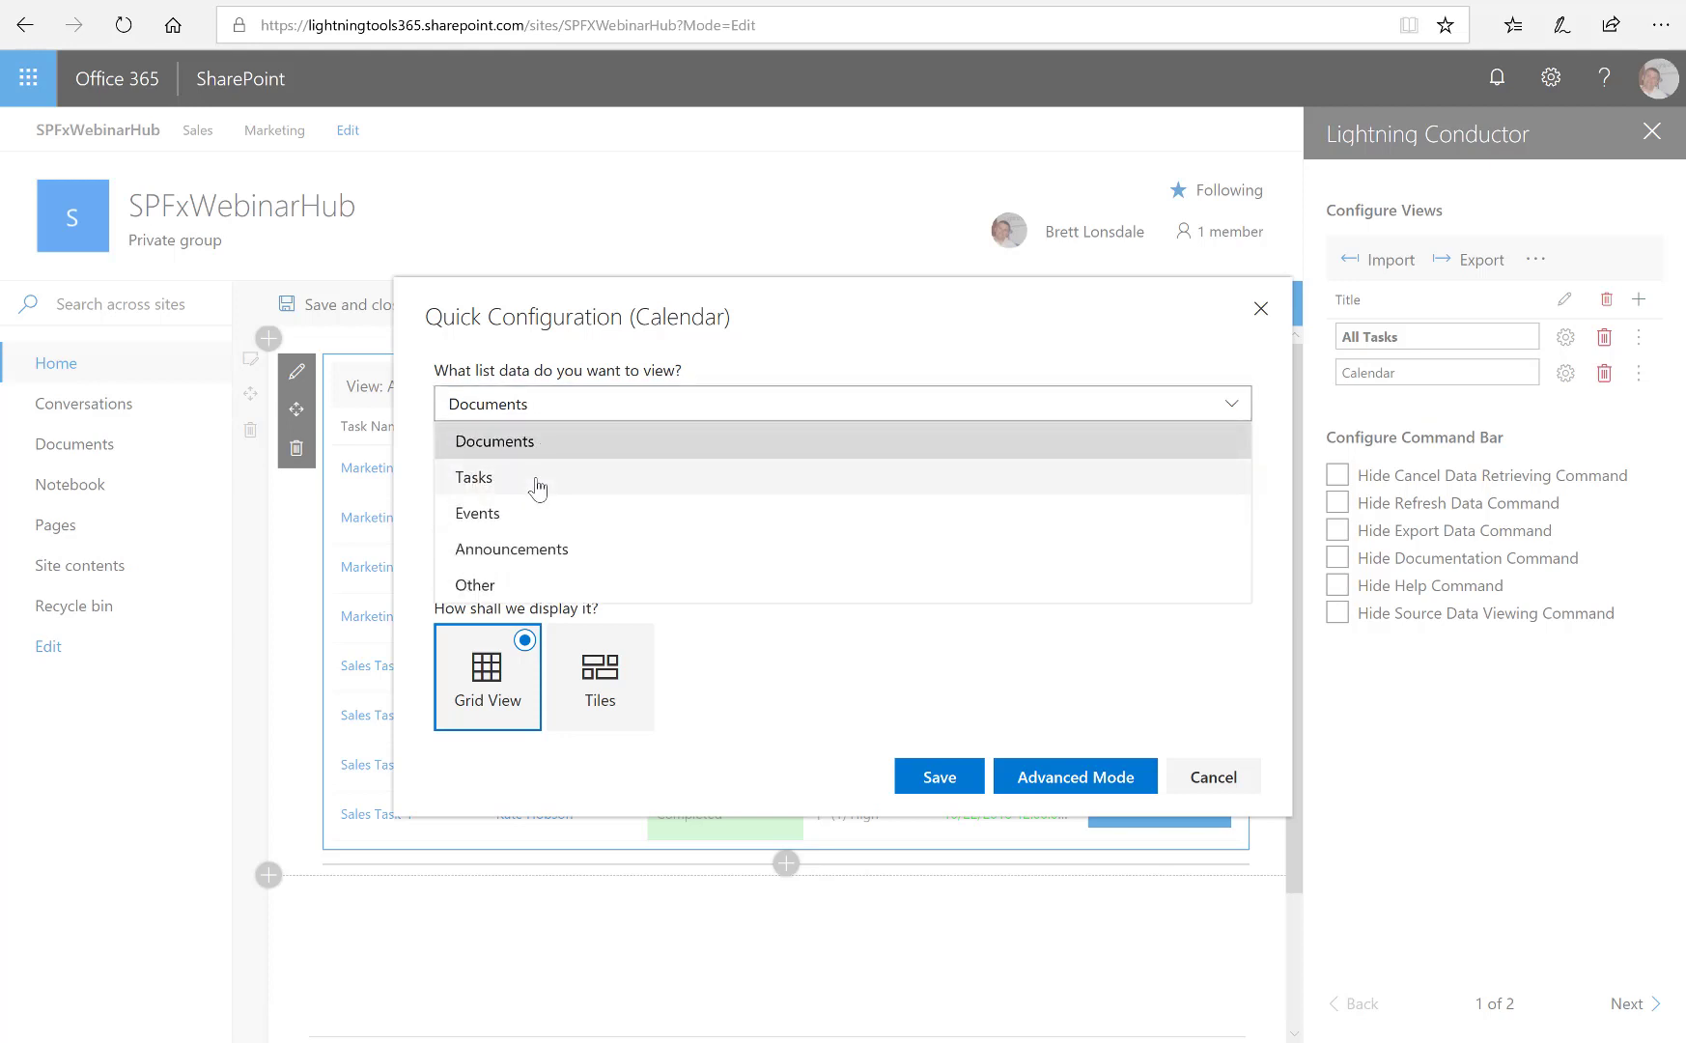
left_click(538, 480)
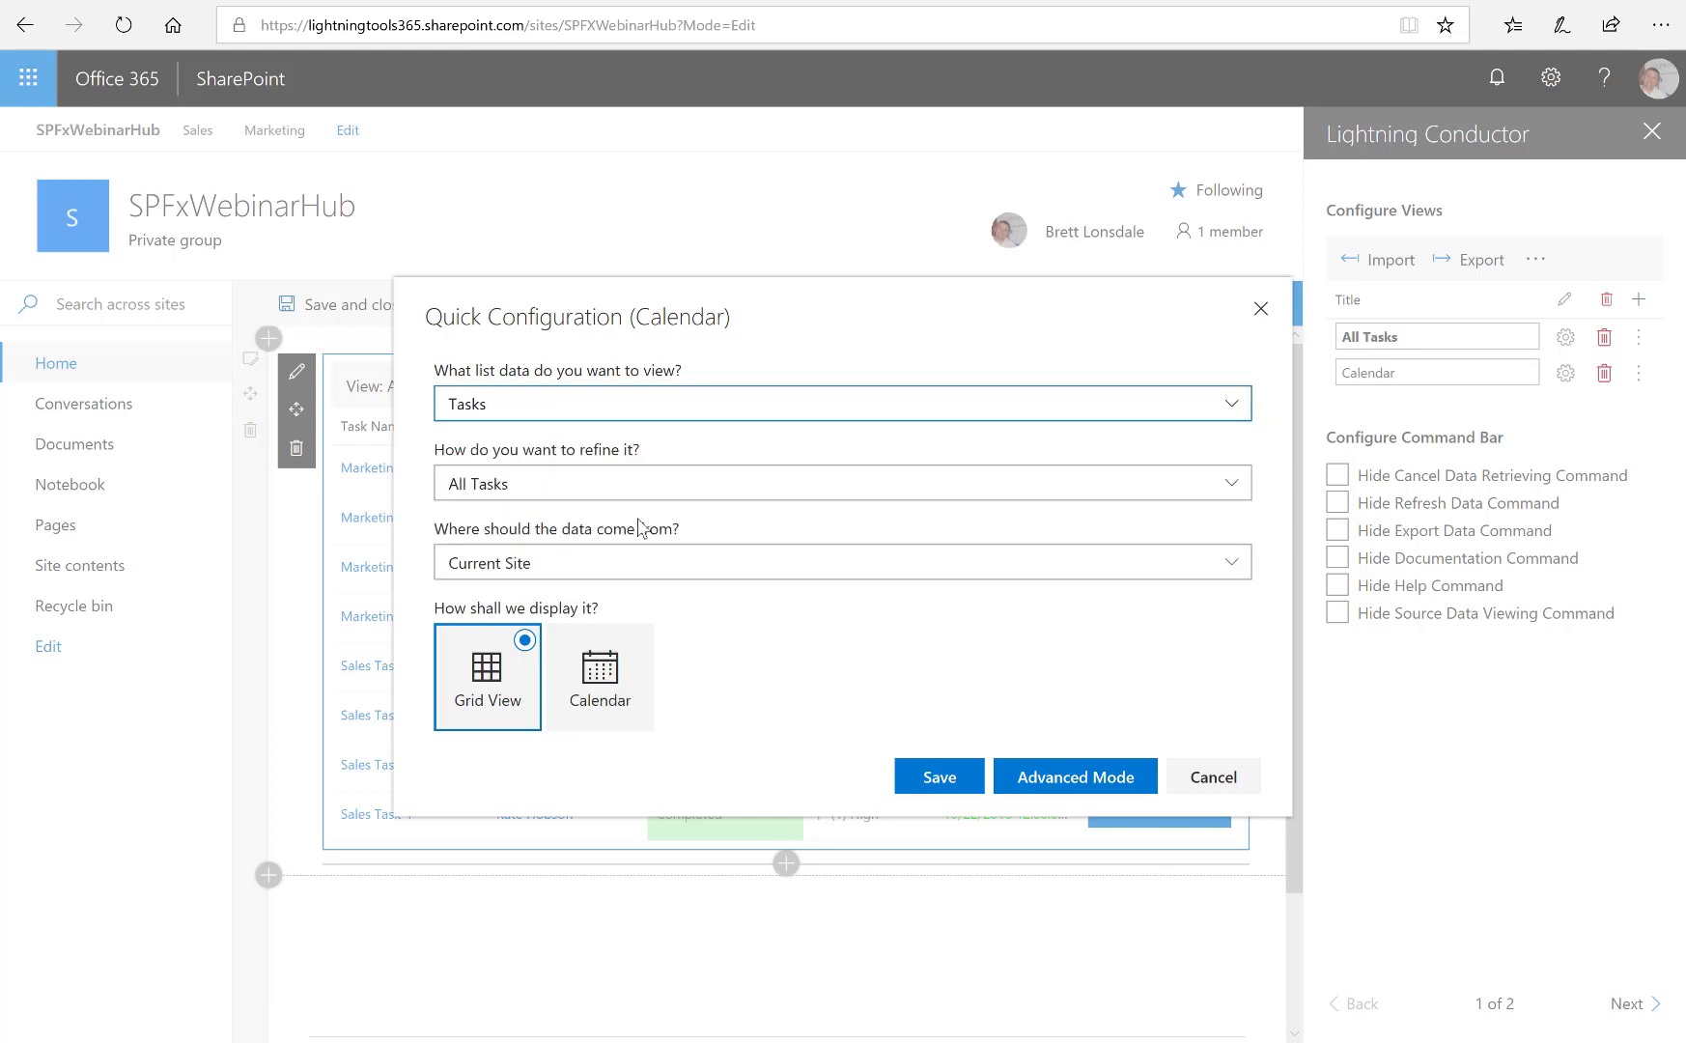
left_click(526, 564)
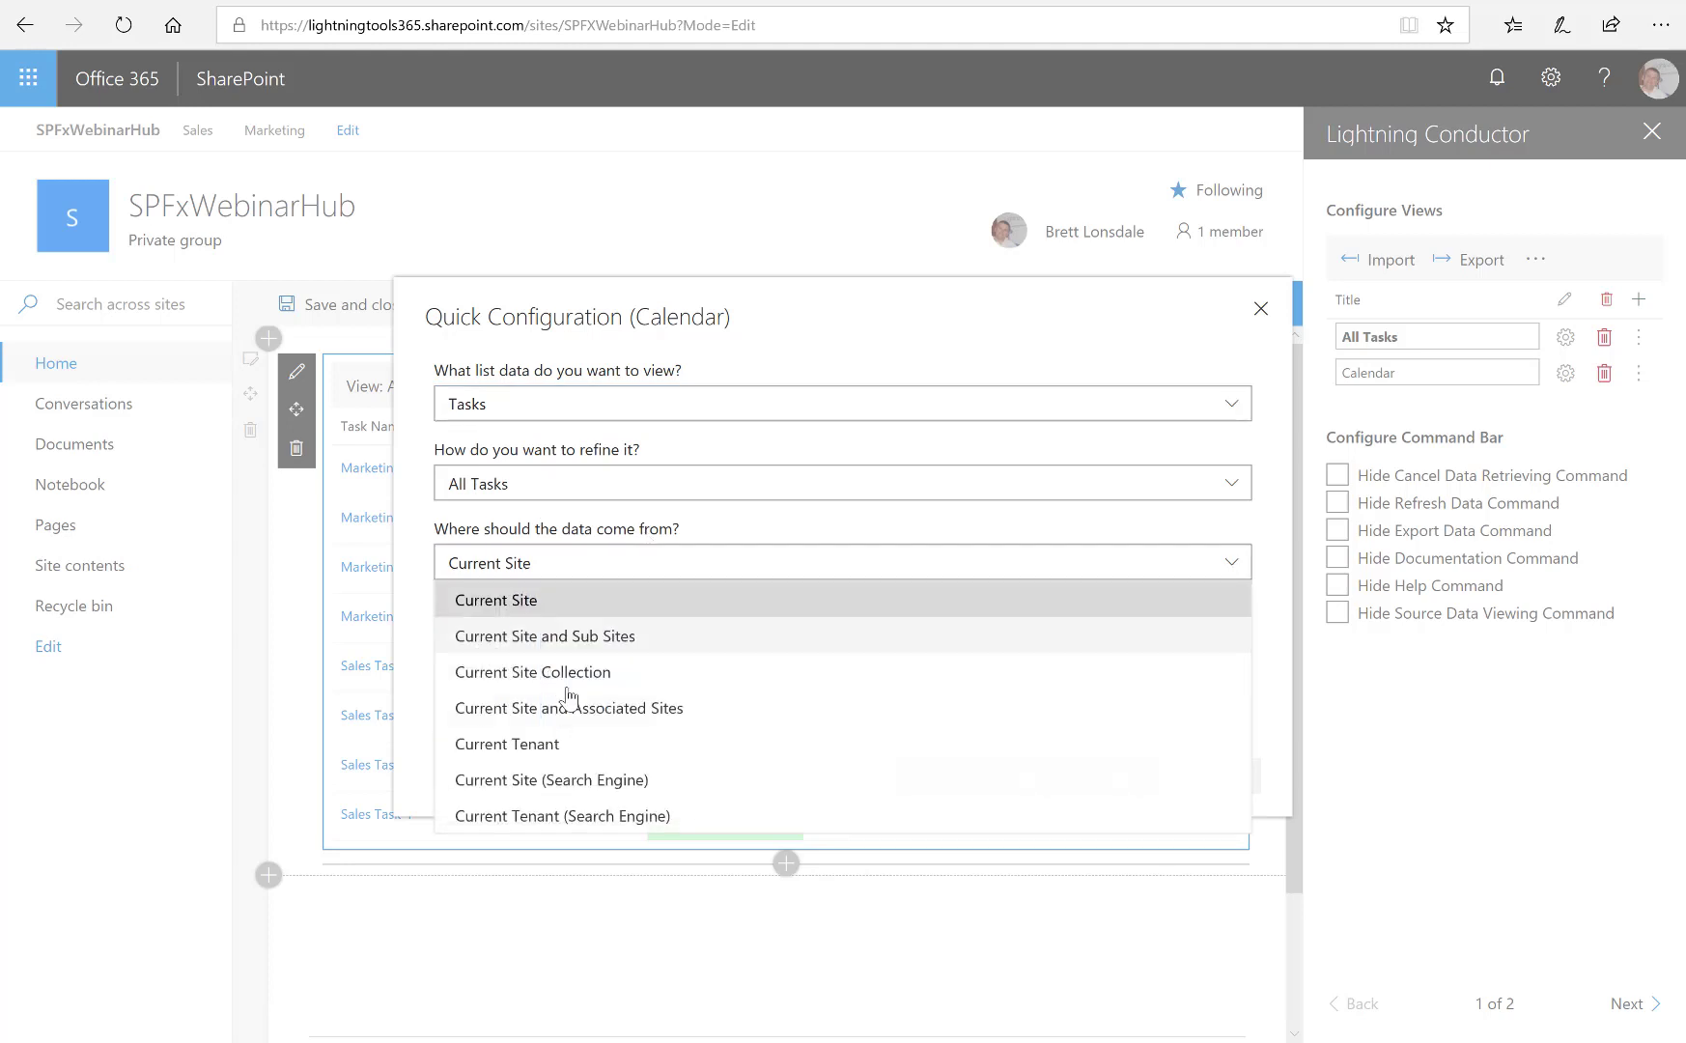
left_click(710, 720)
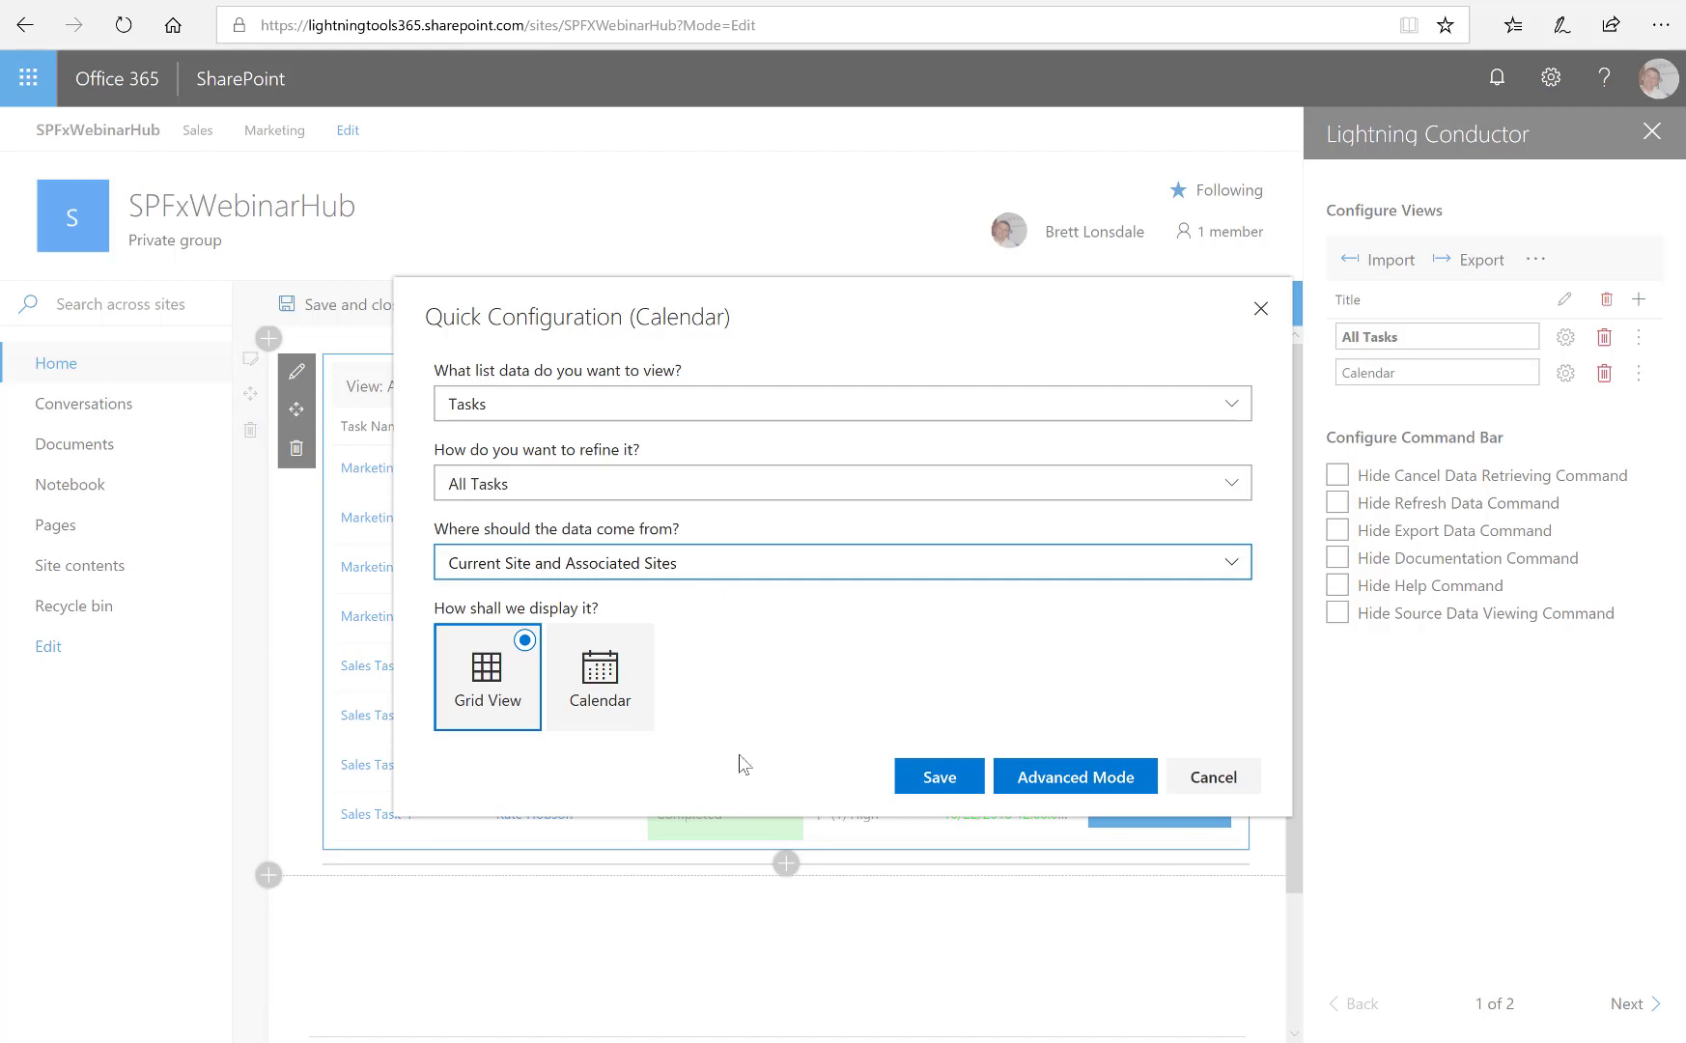
left_click(645, 681)
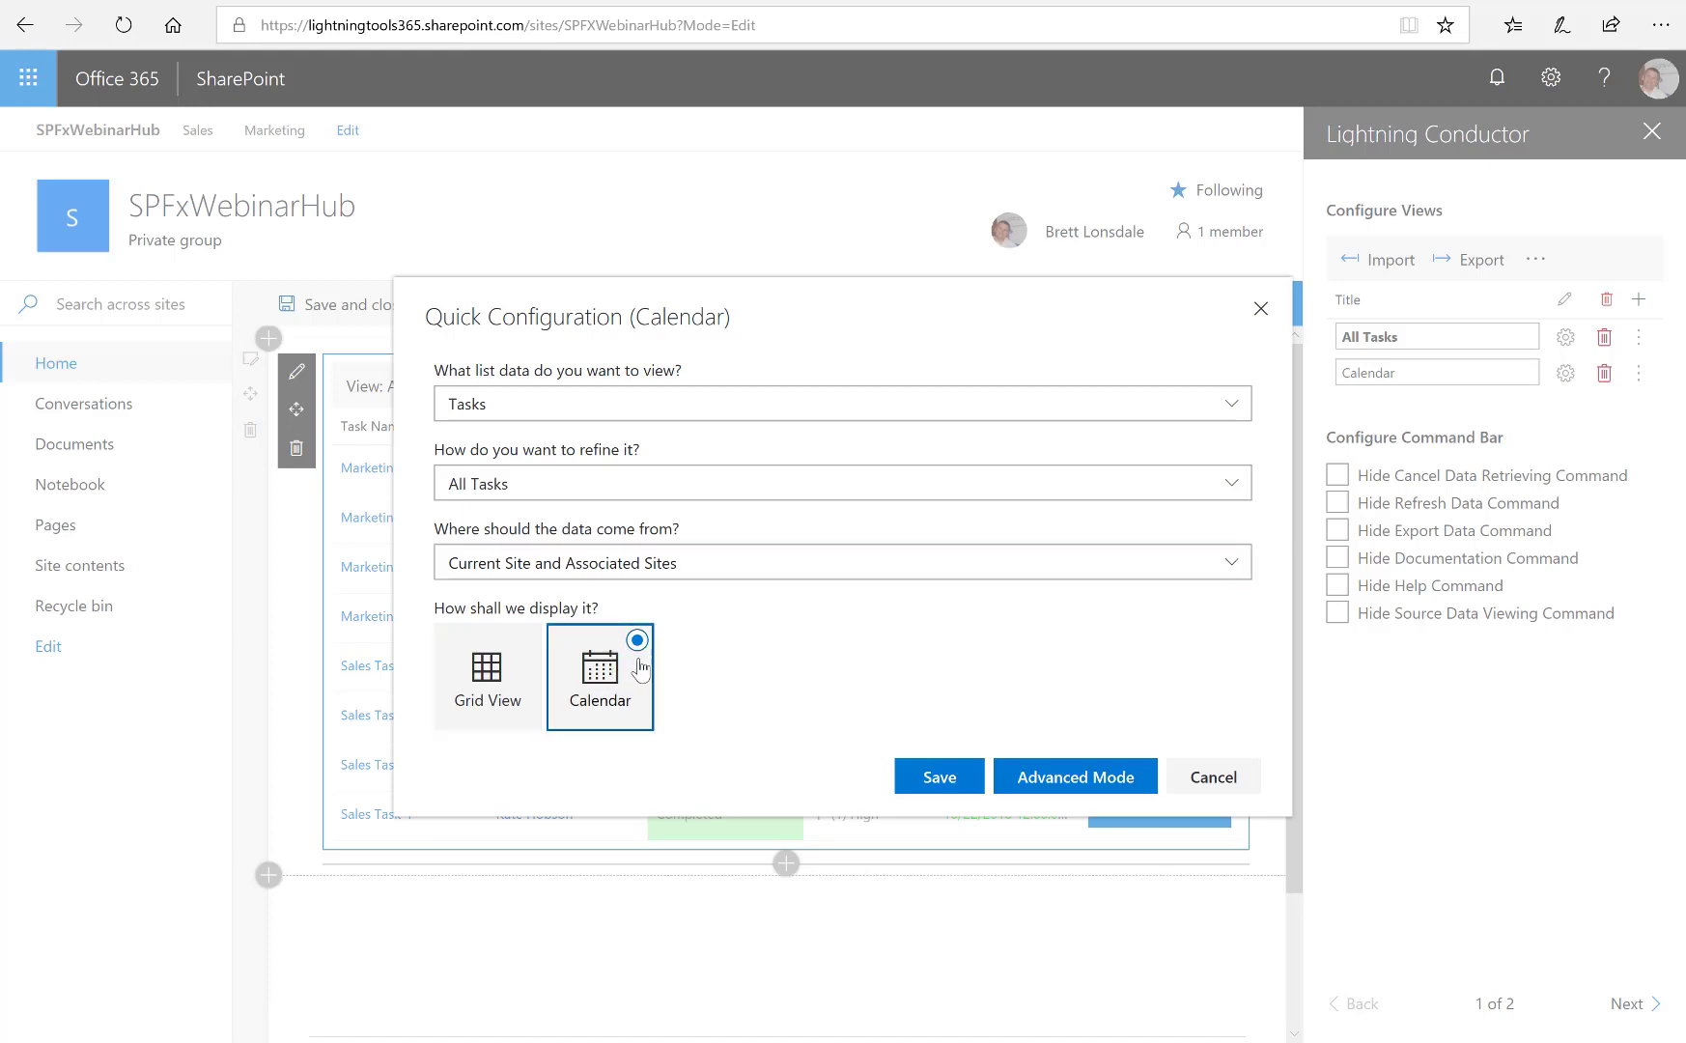
left_click(934, 781)
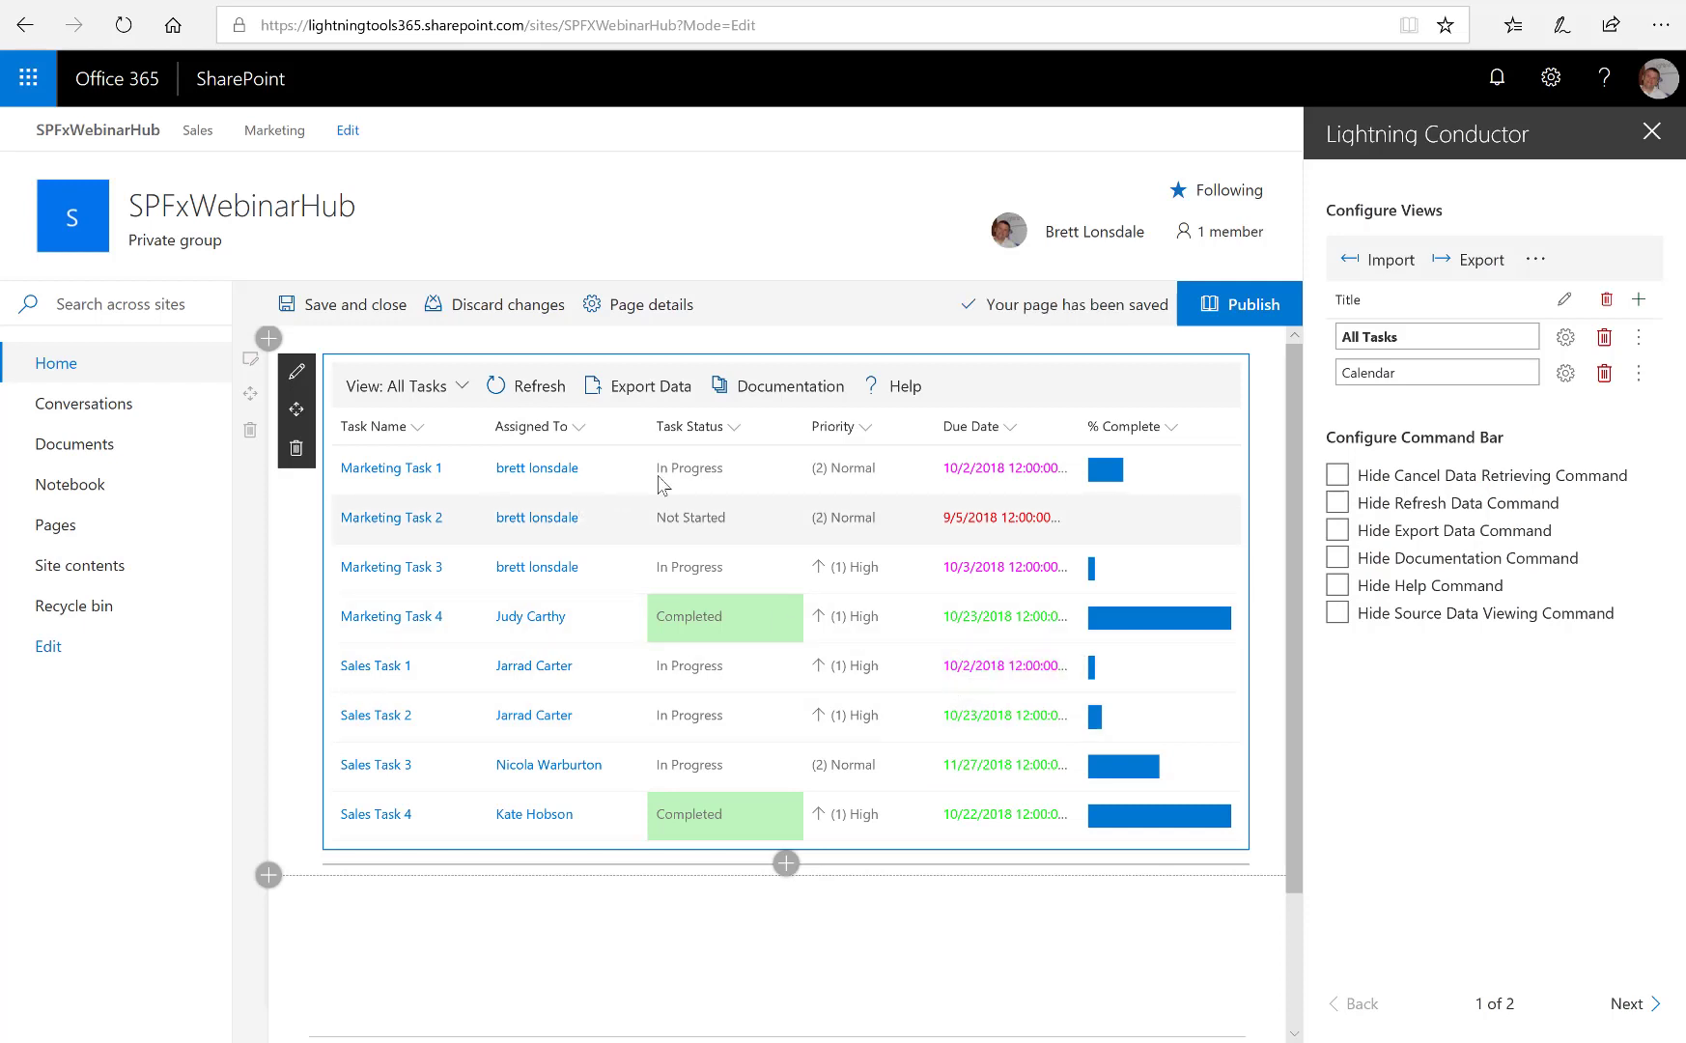
Publish the hub page and show the web part's Calendar view in month layout
left_click(1260, 311)
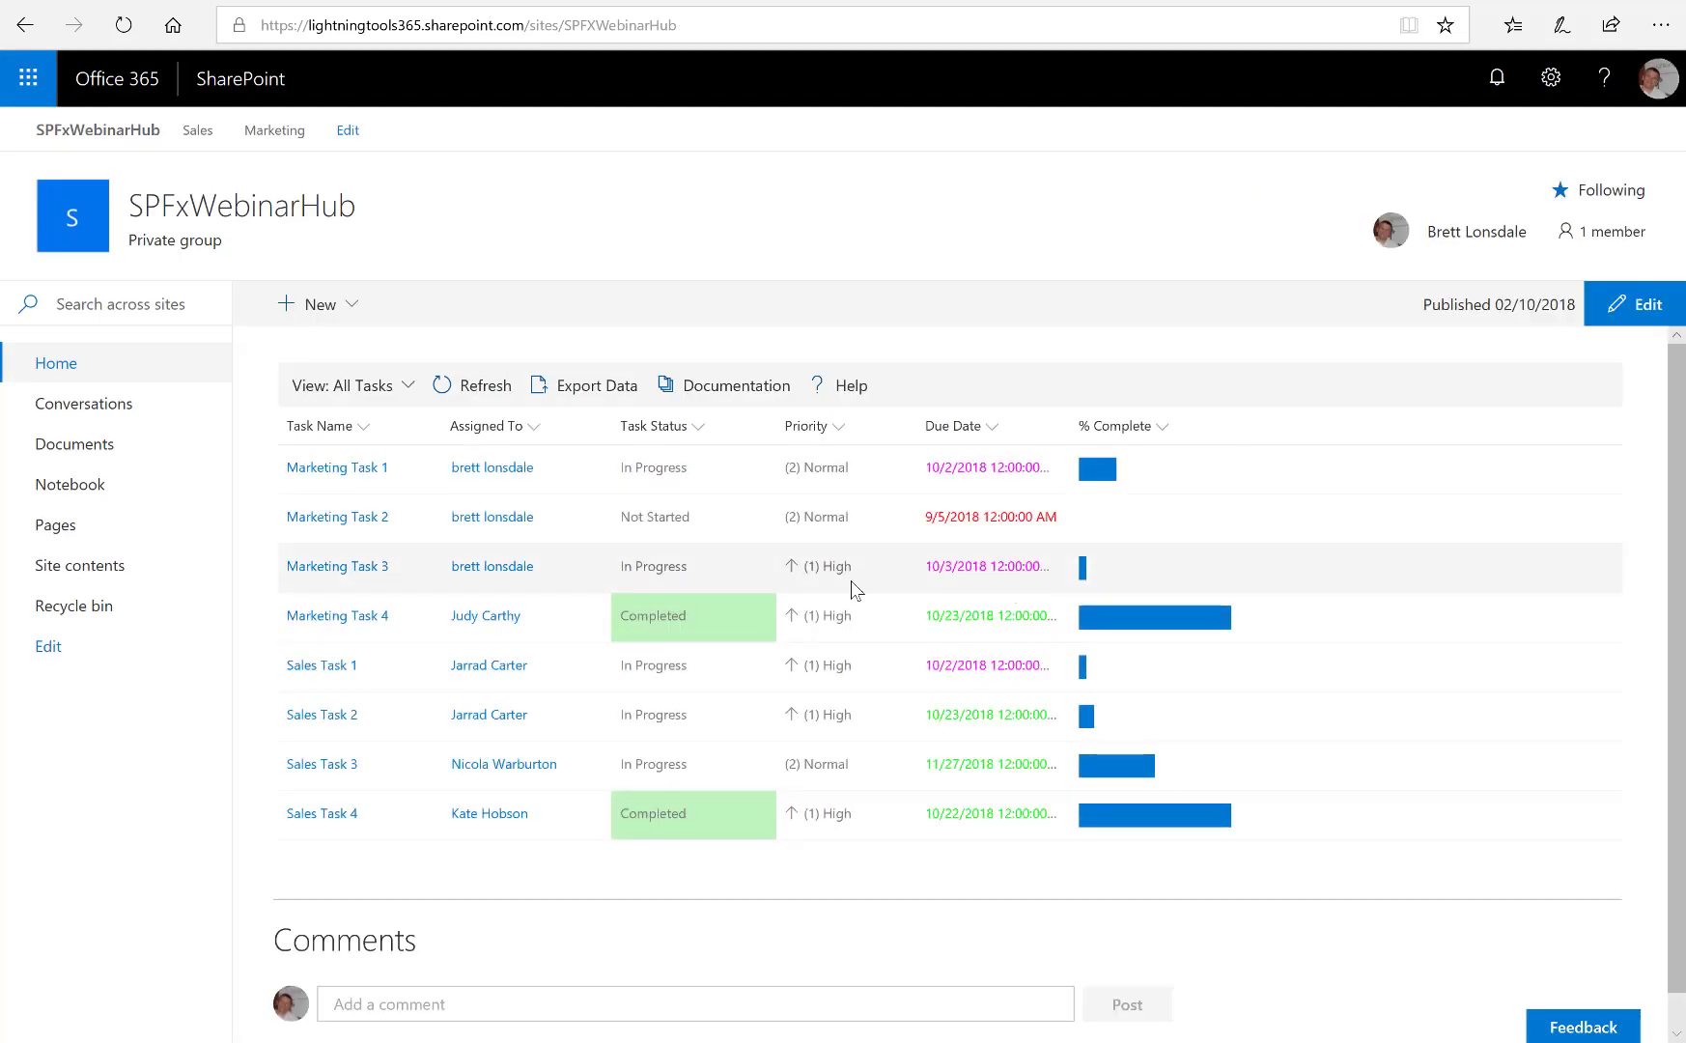
left_click(405, 389)
left_click(387, 463)
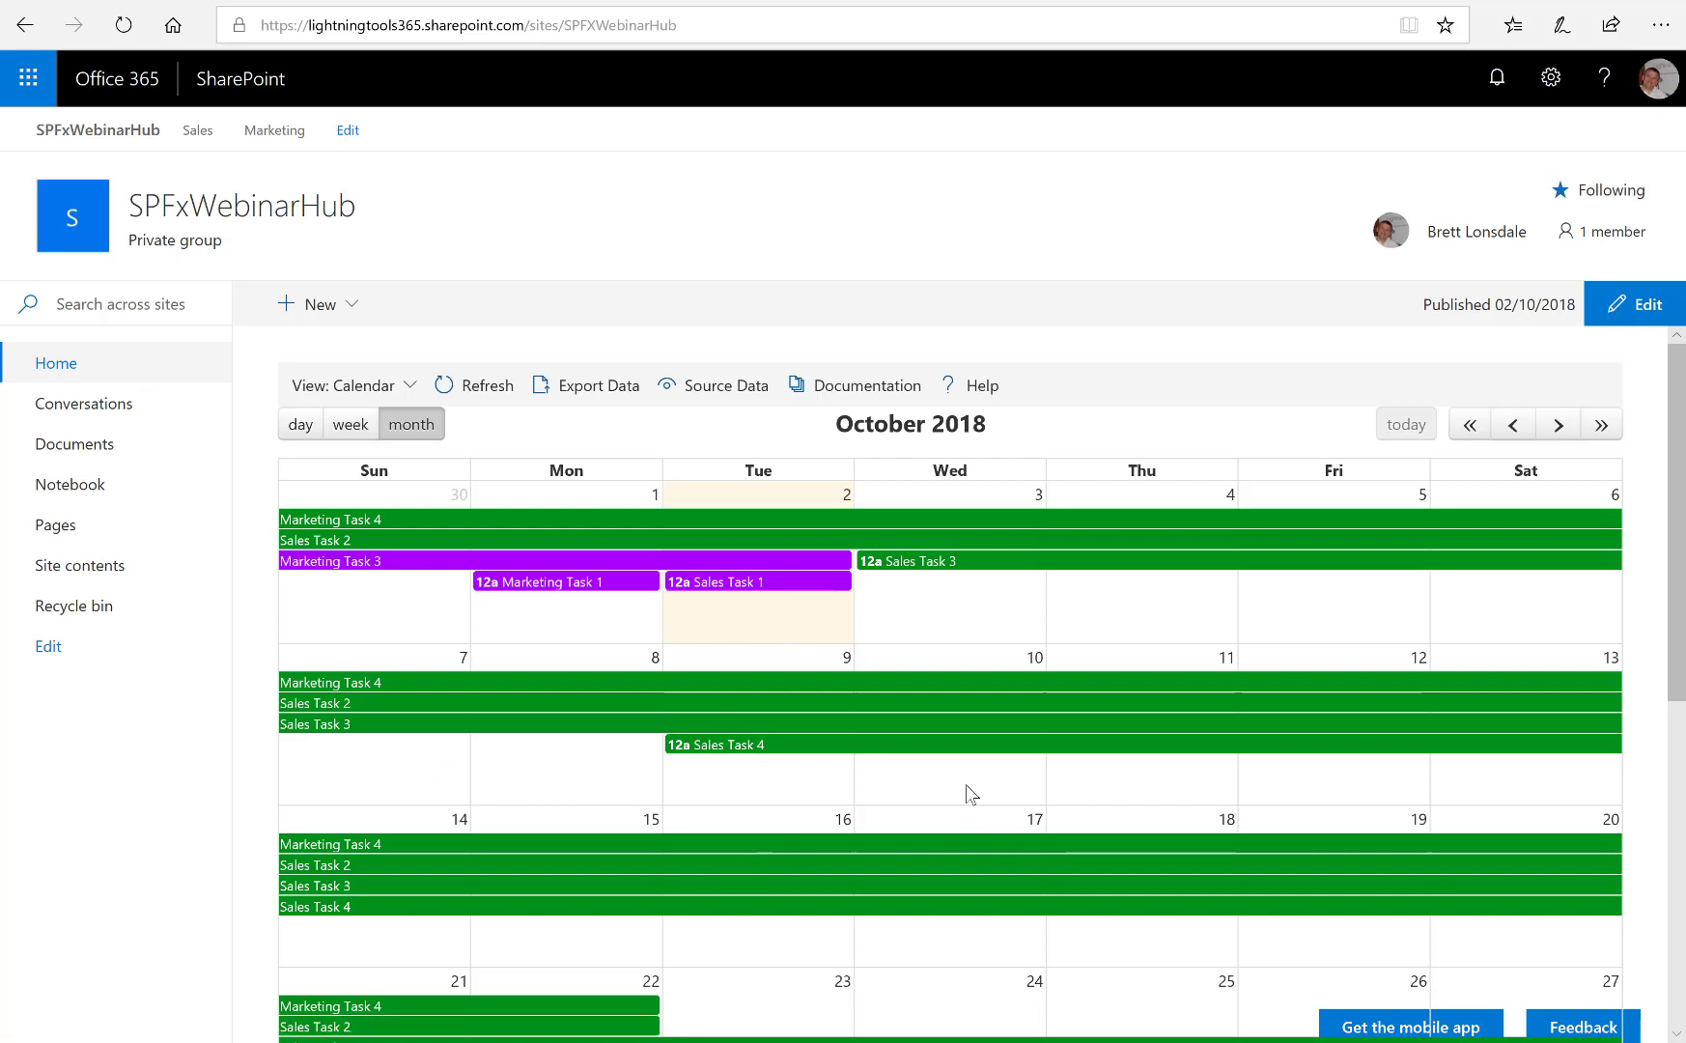
left_click(359, 426)
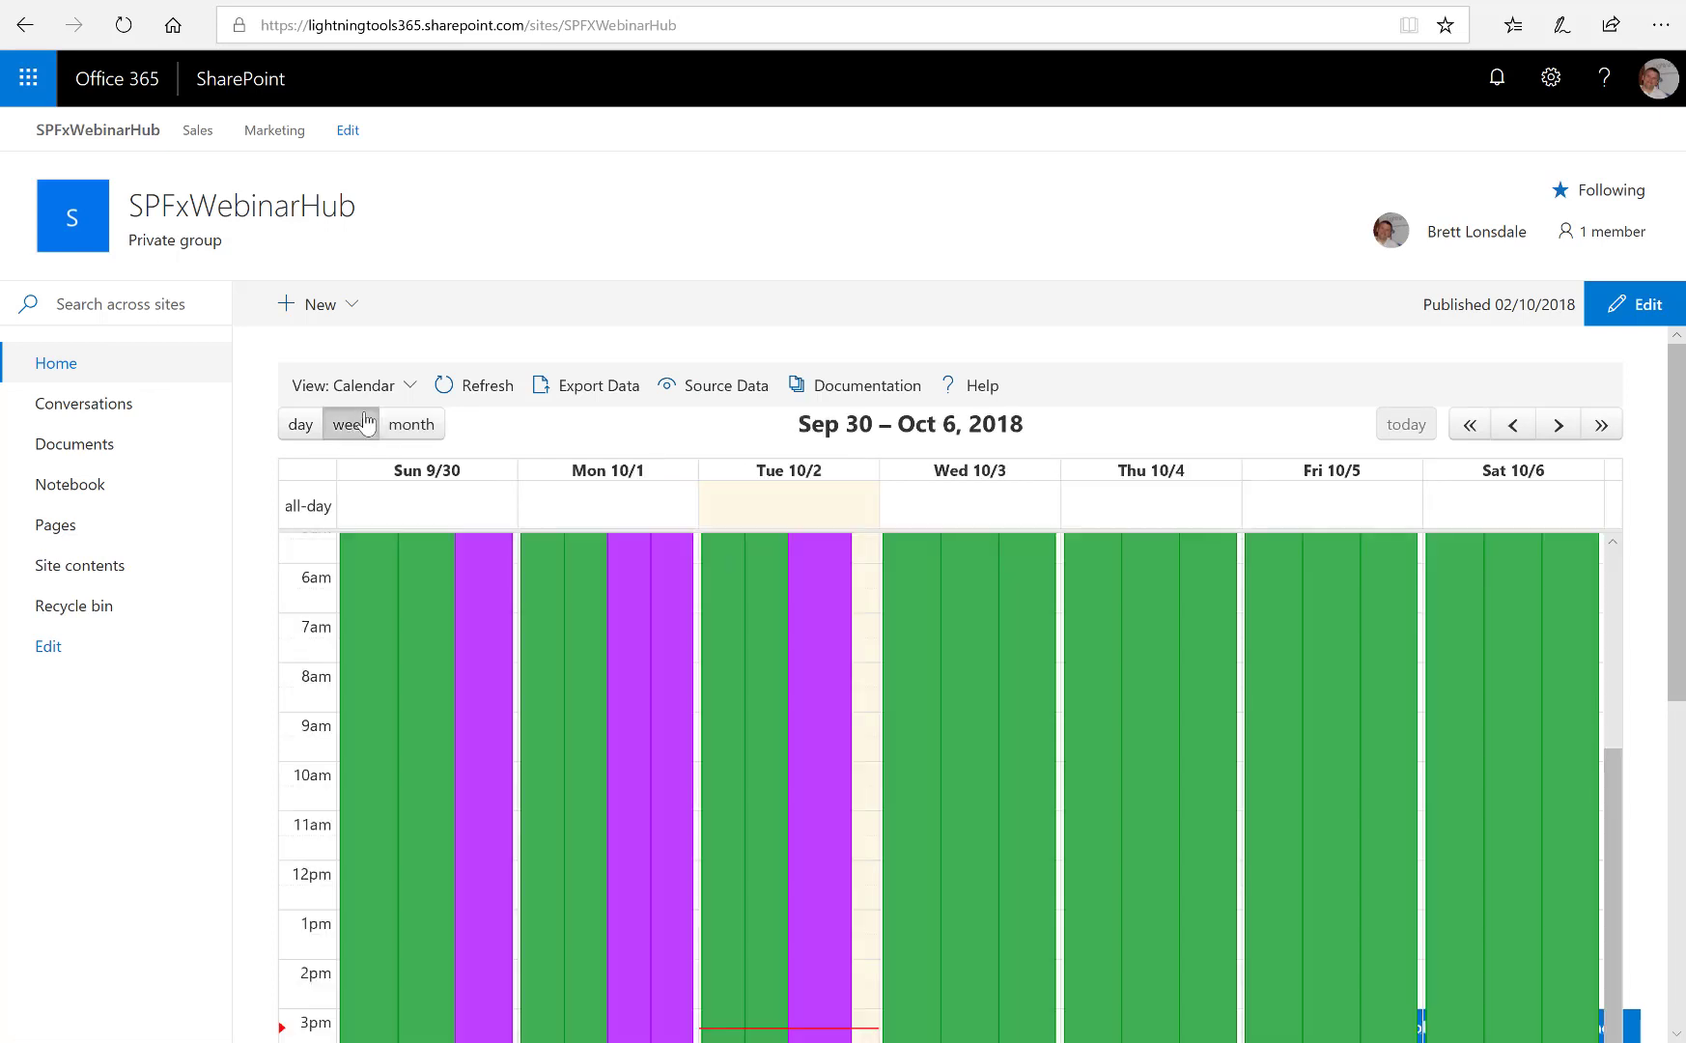
left_click(420, 434)
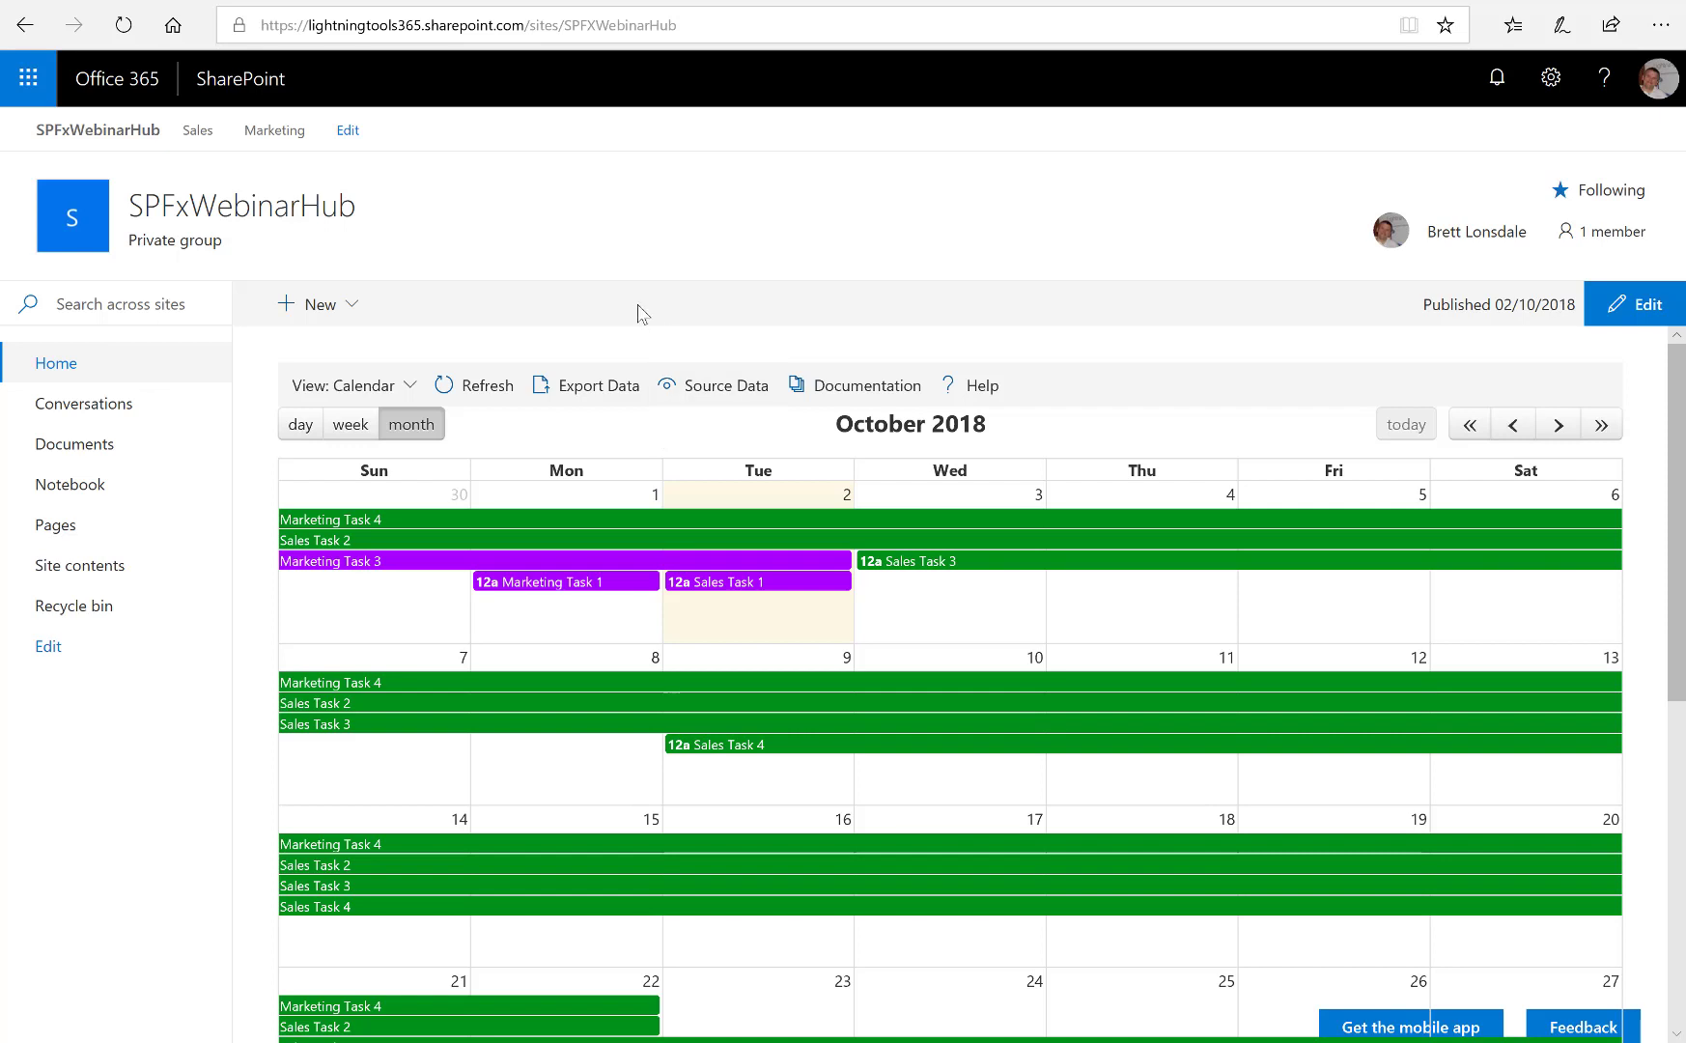
Open the associated Sales site from the hub navigation and scroll through its Documents library
left_click(1642, 306)
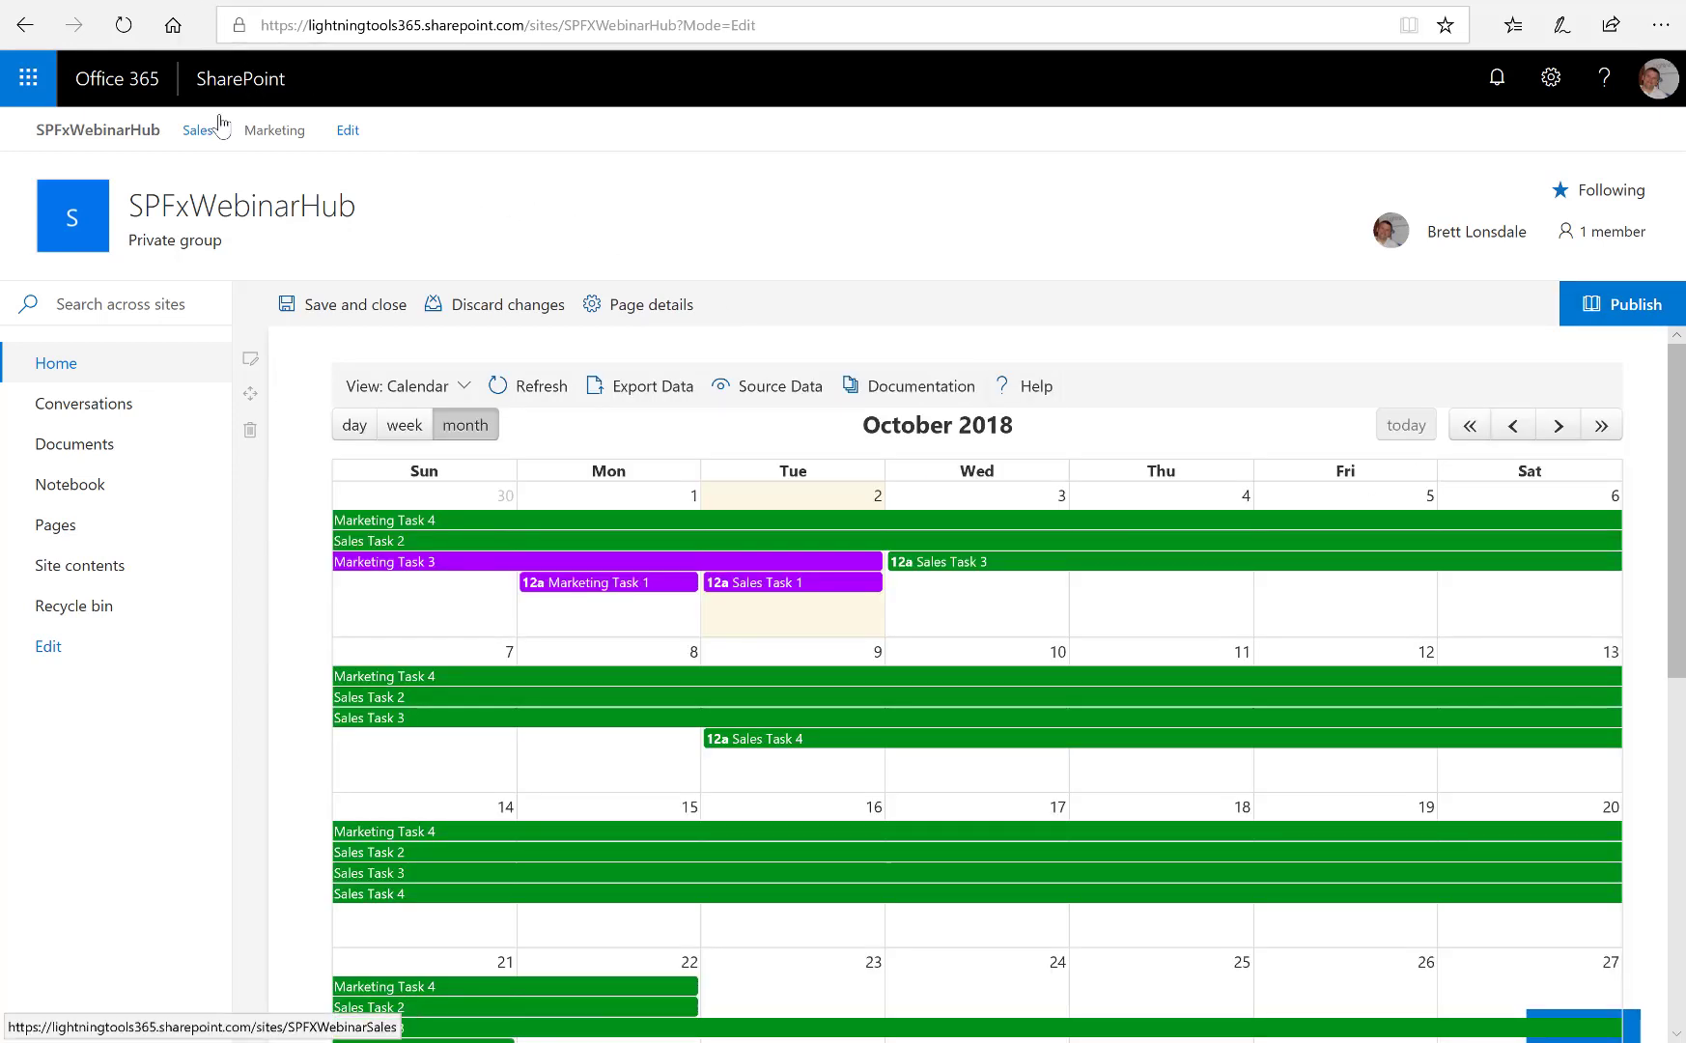
left_click(198, 135)
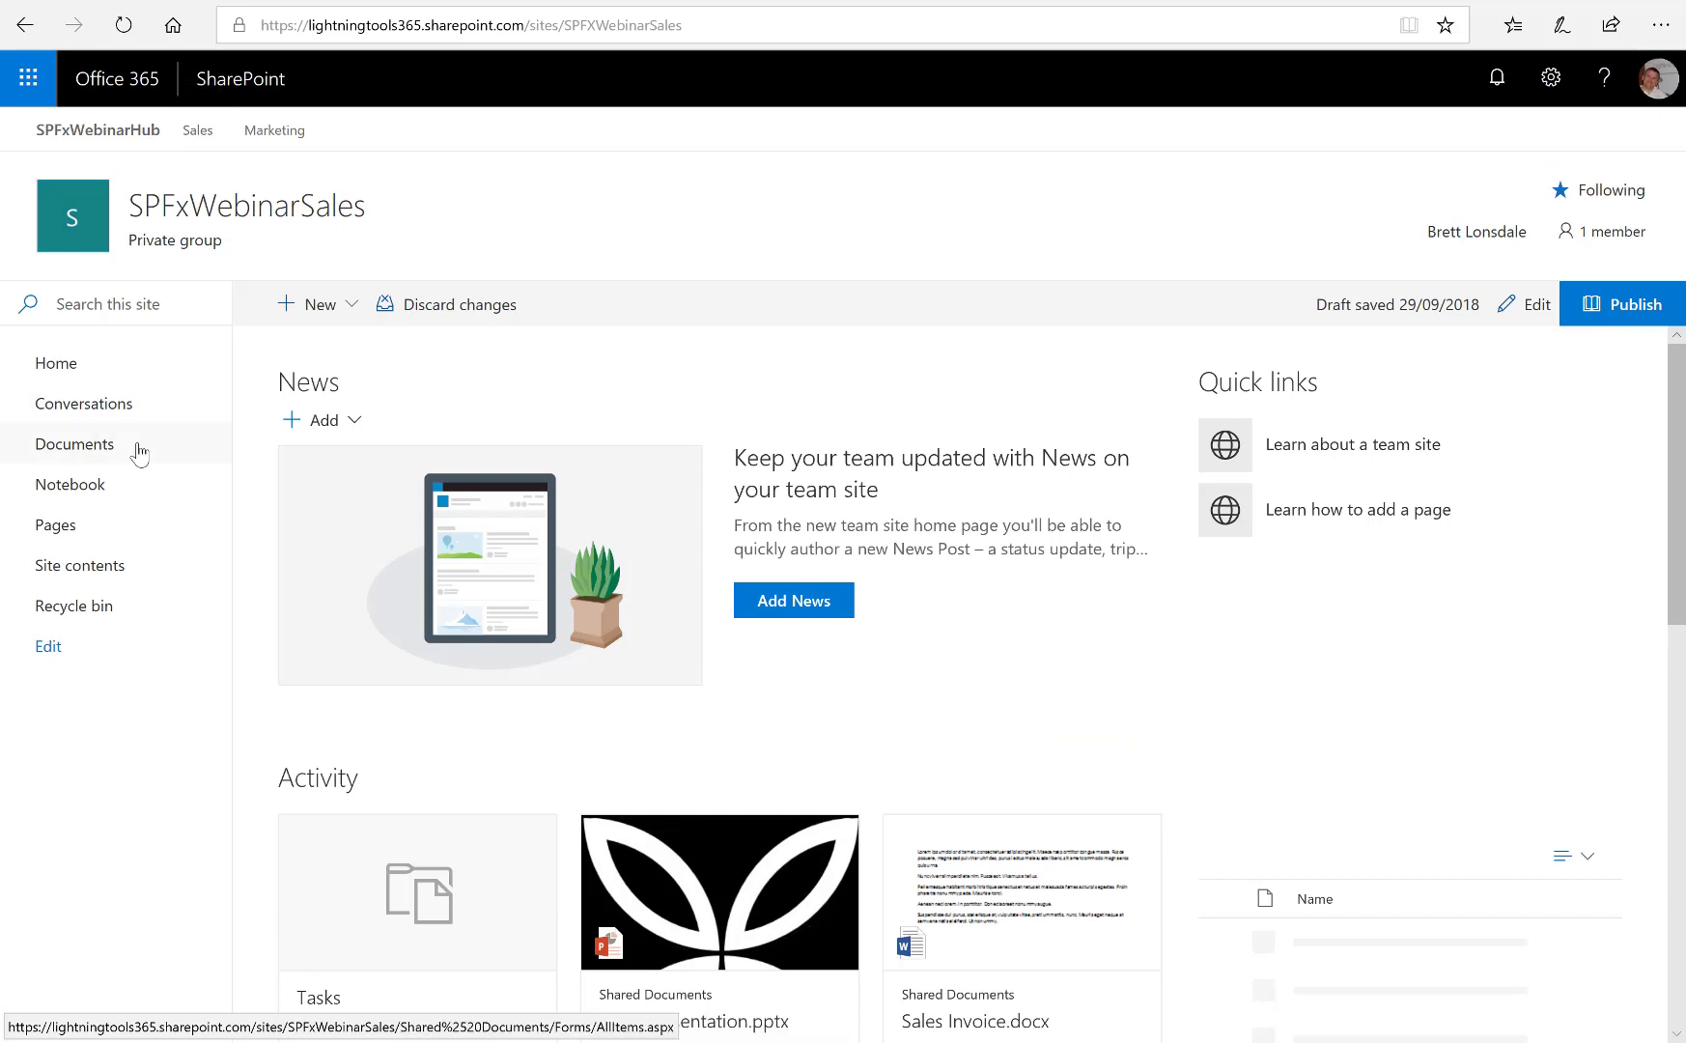
scroll(1171, 478, "down", 5)
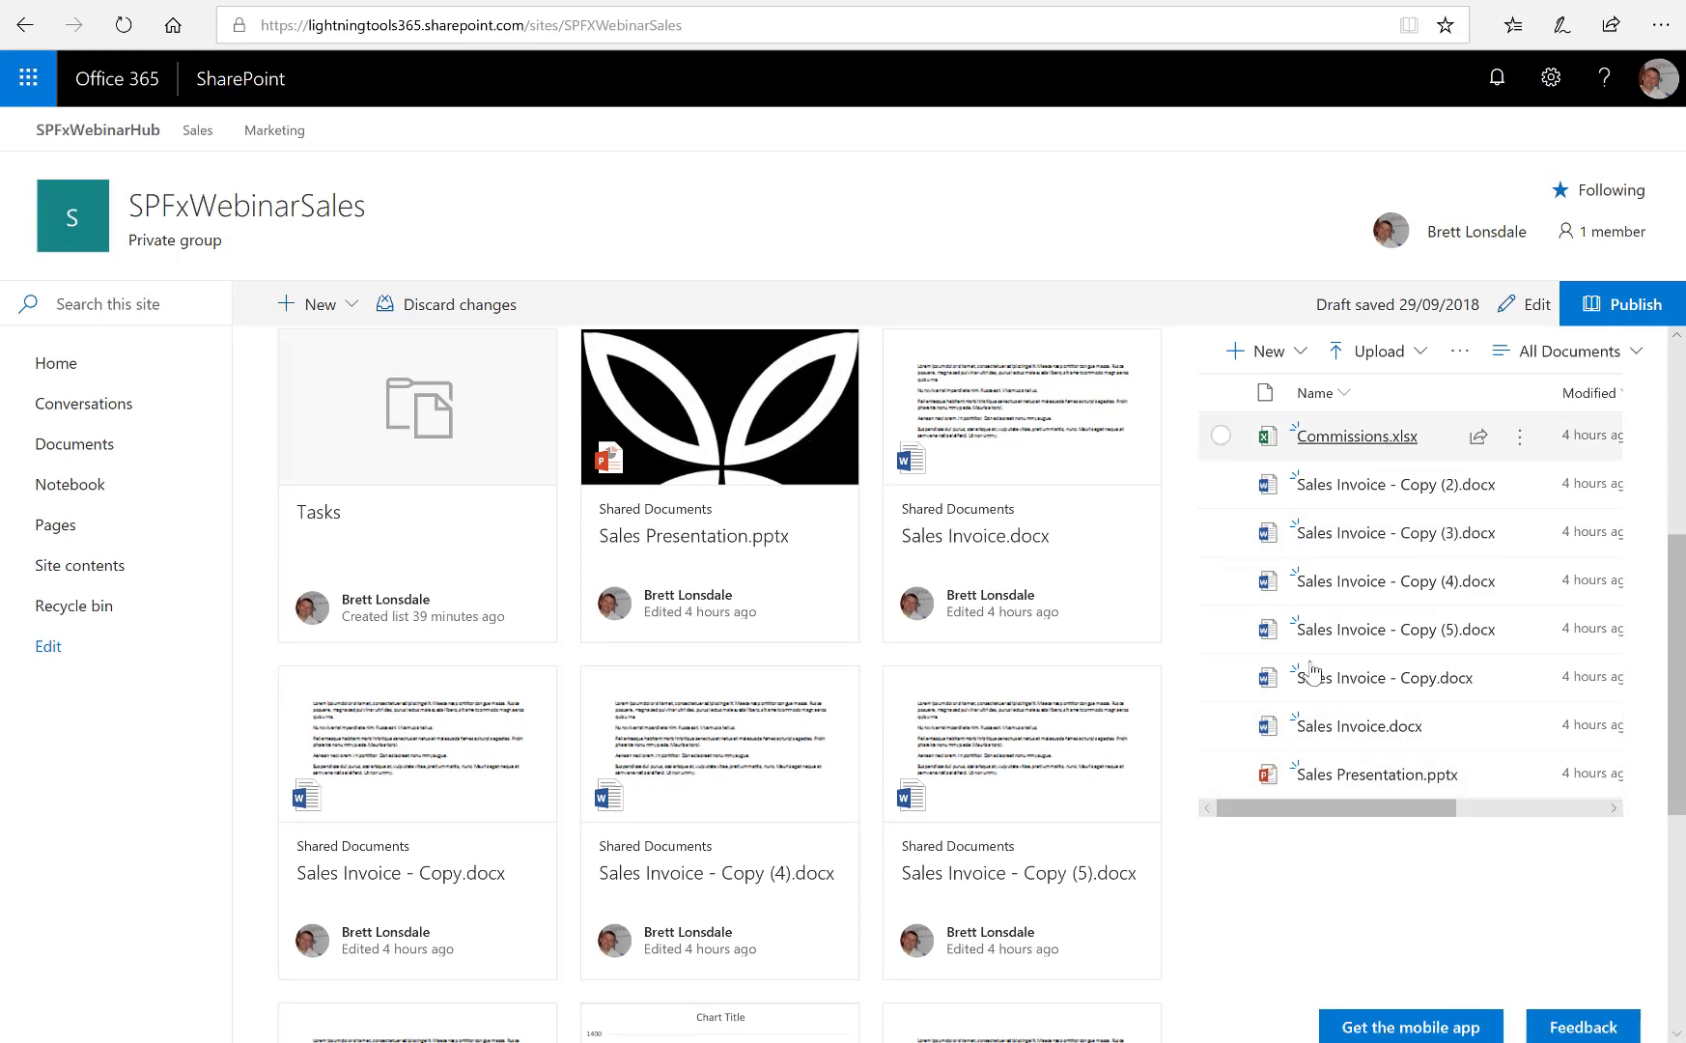
scroll(1294, 666, "up", 5)
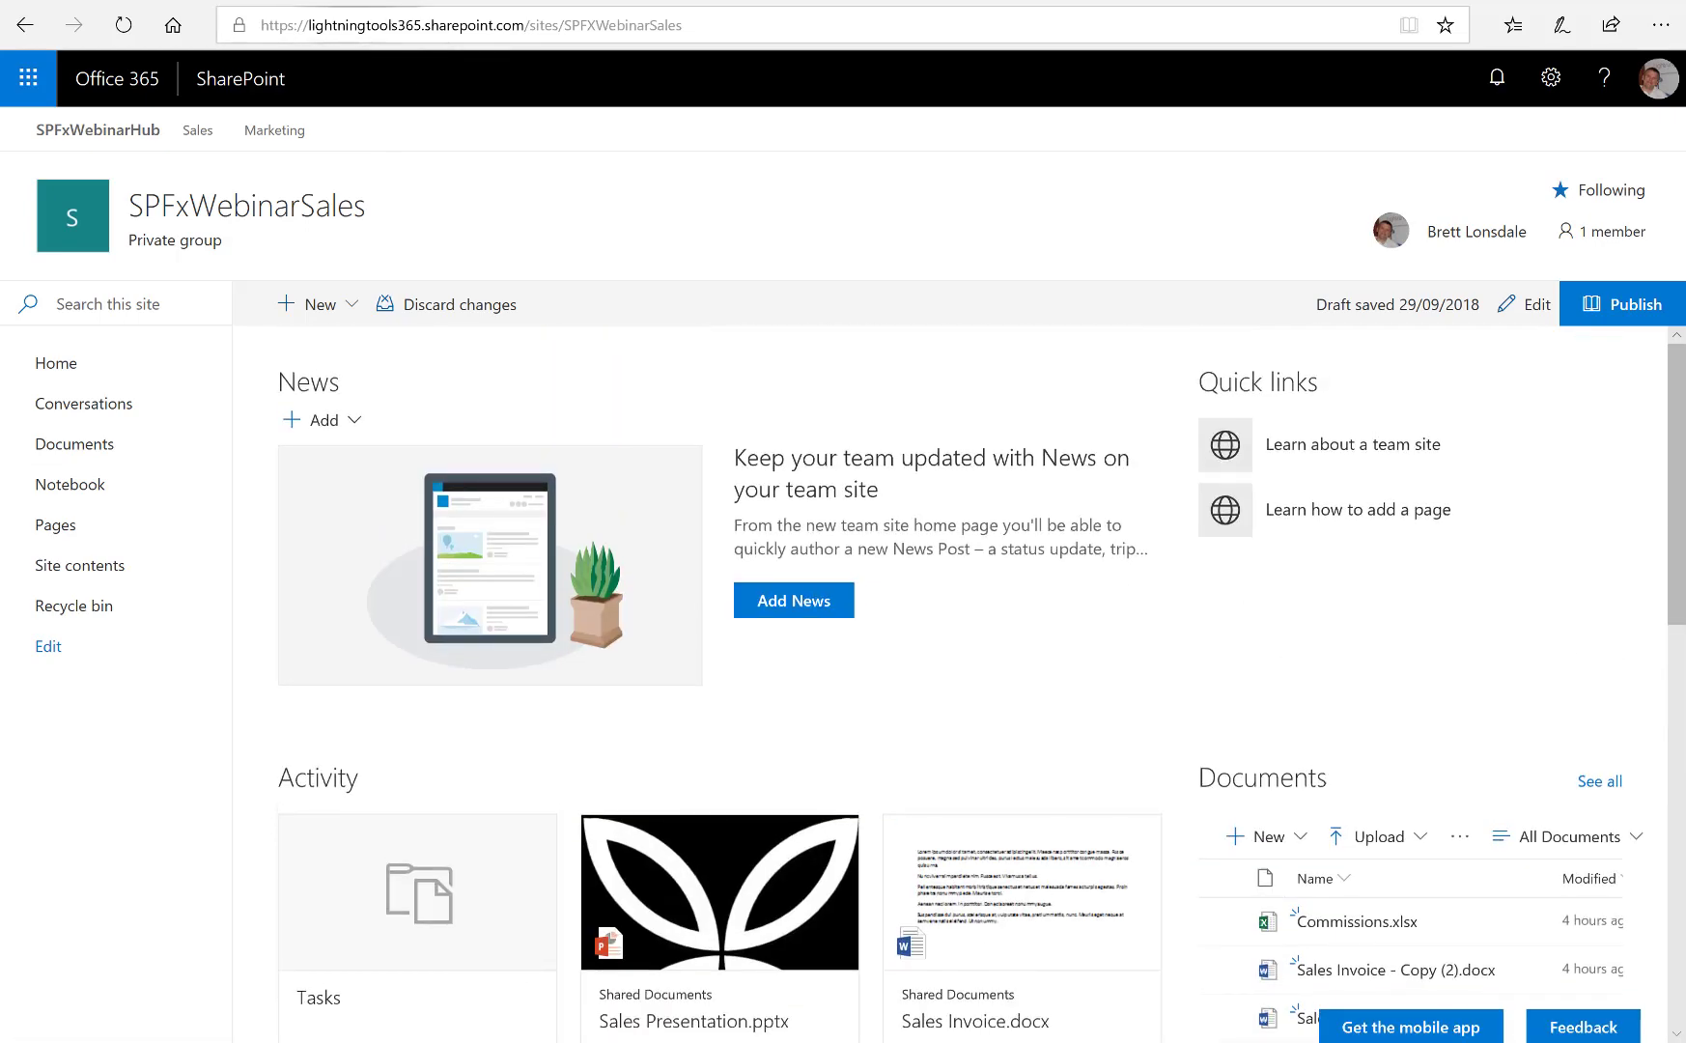
Open the Marketing site from the hub navigation and scroll through its files, such as Marketing Budget.xlsx
mouse_move(410, 0)
left_click(267, 133)
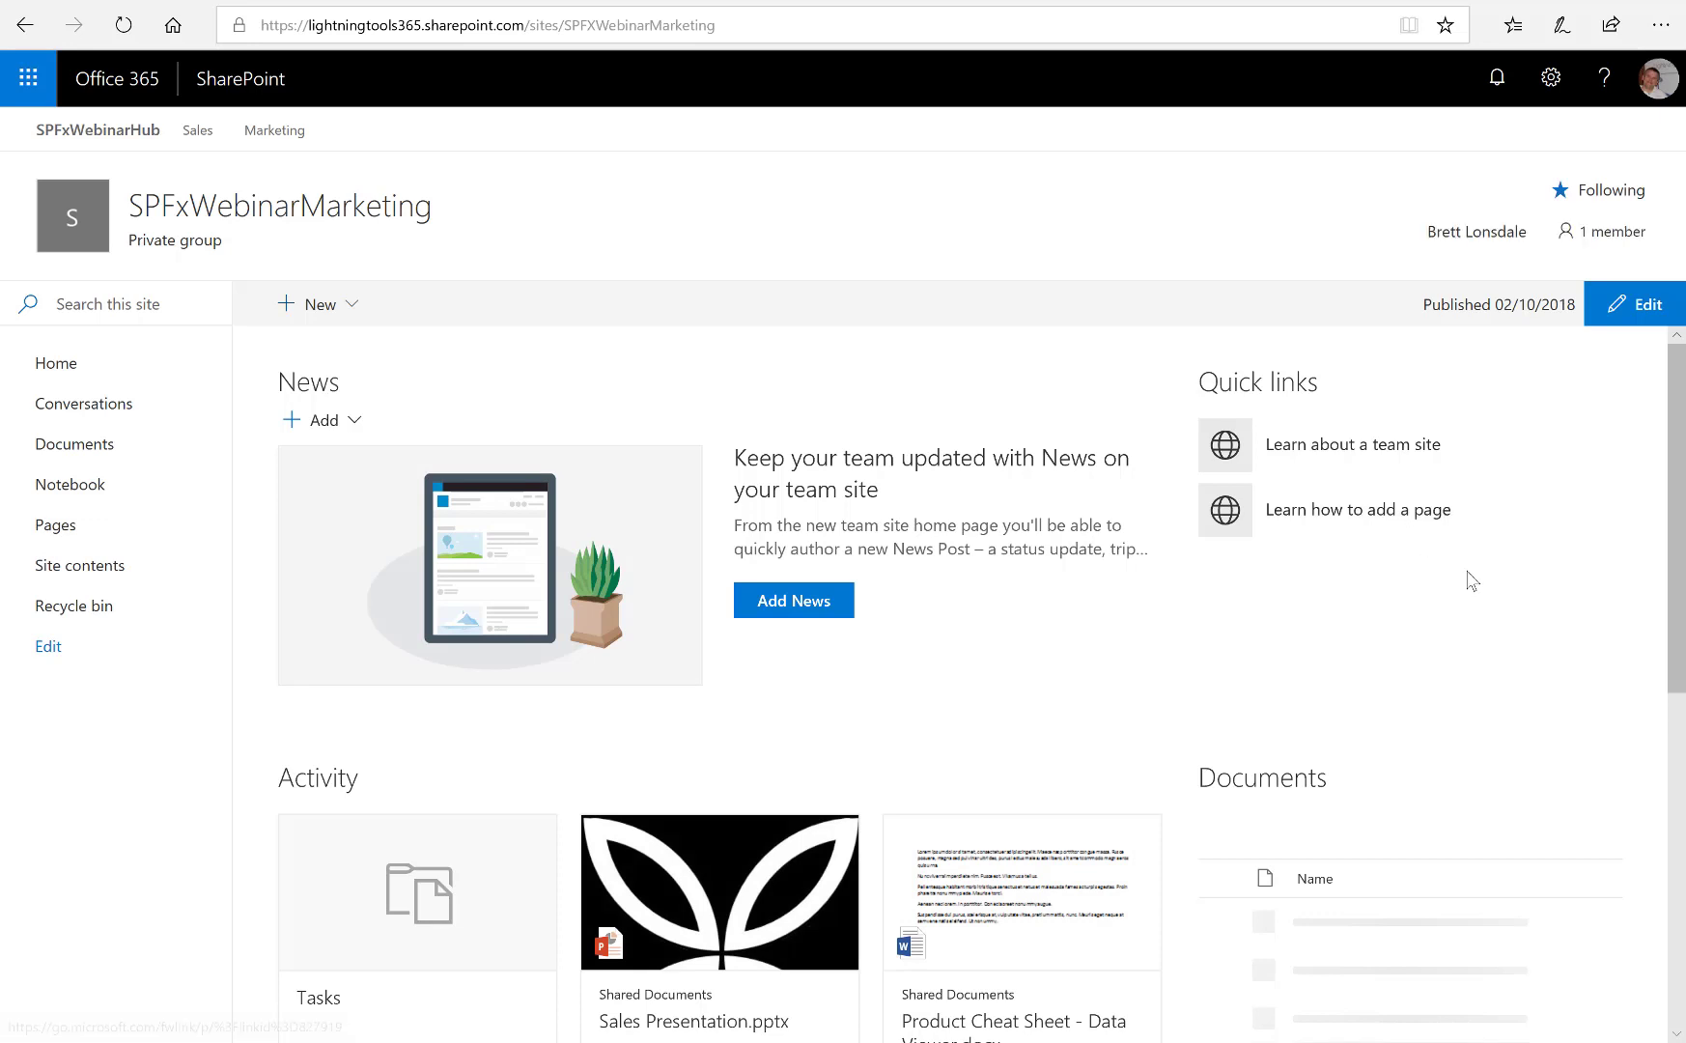
scroll(1395, 593, "down", 3)
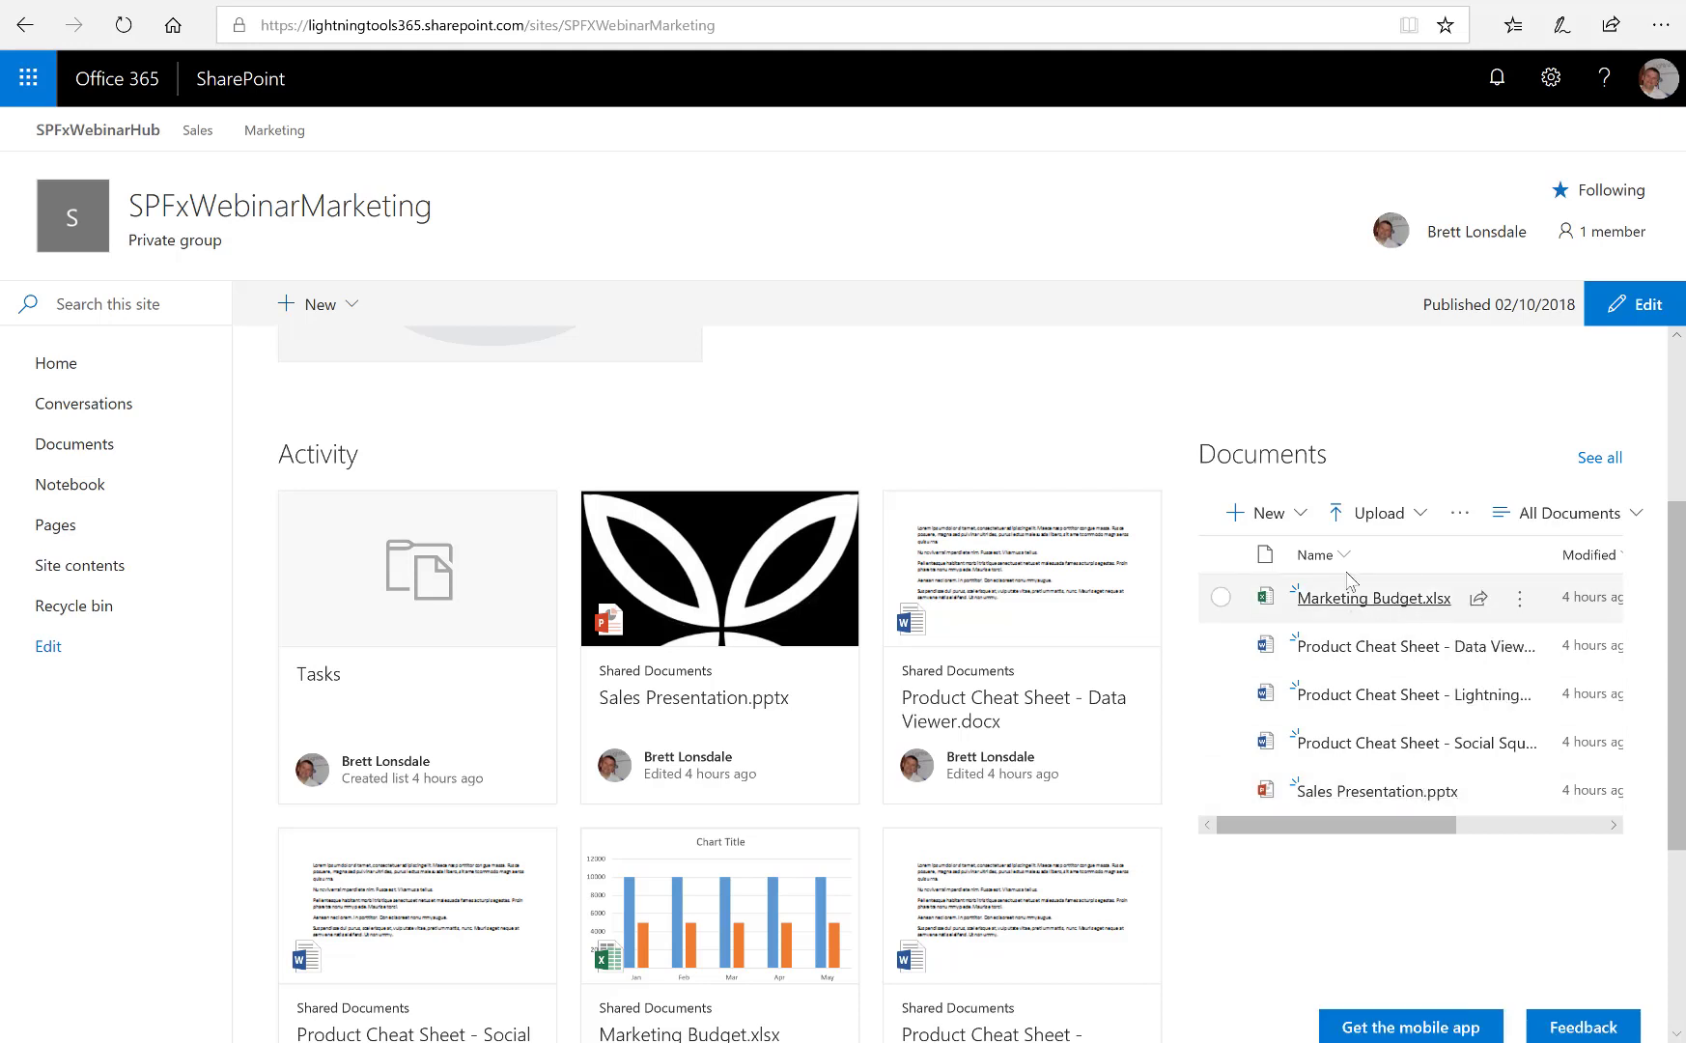
scroll(948, 470, "up", 3)
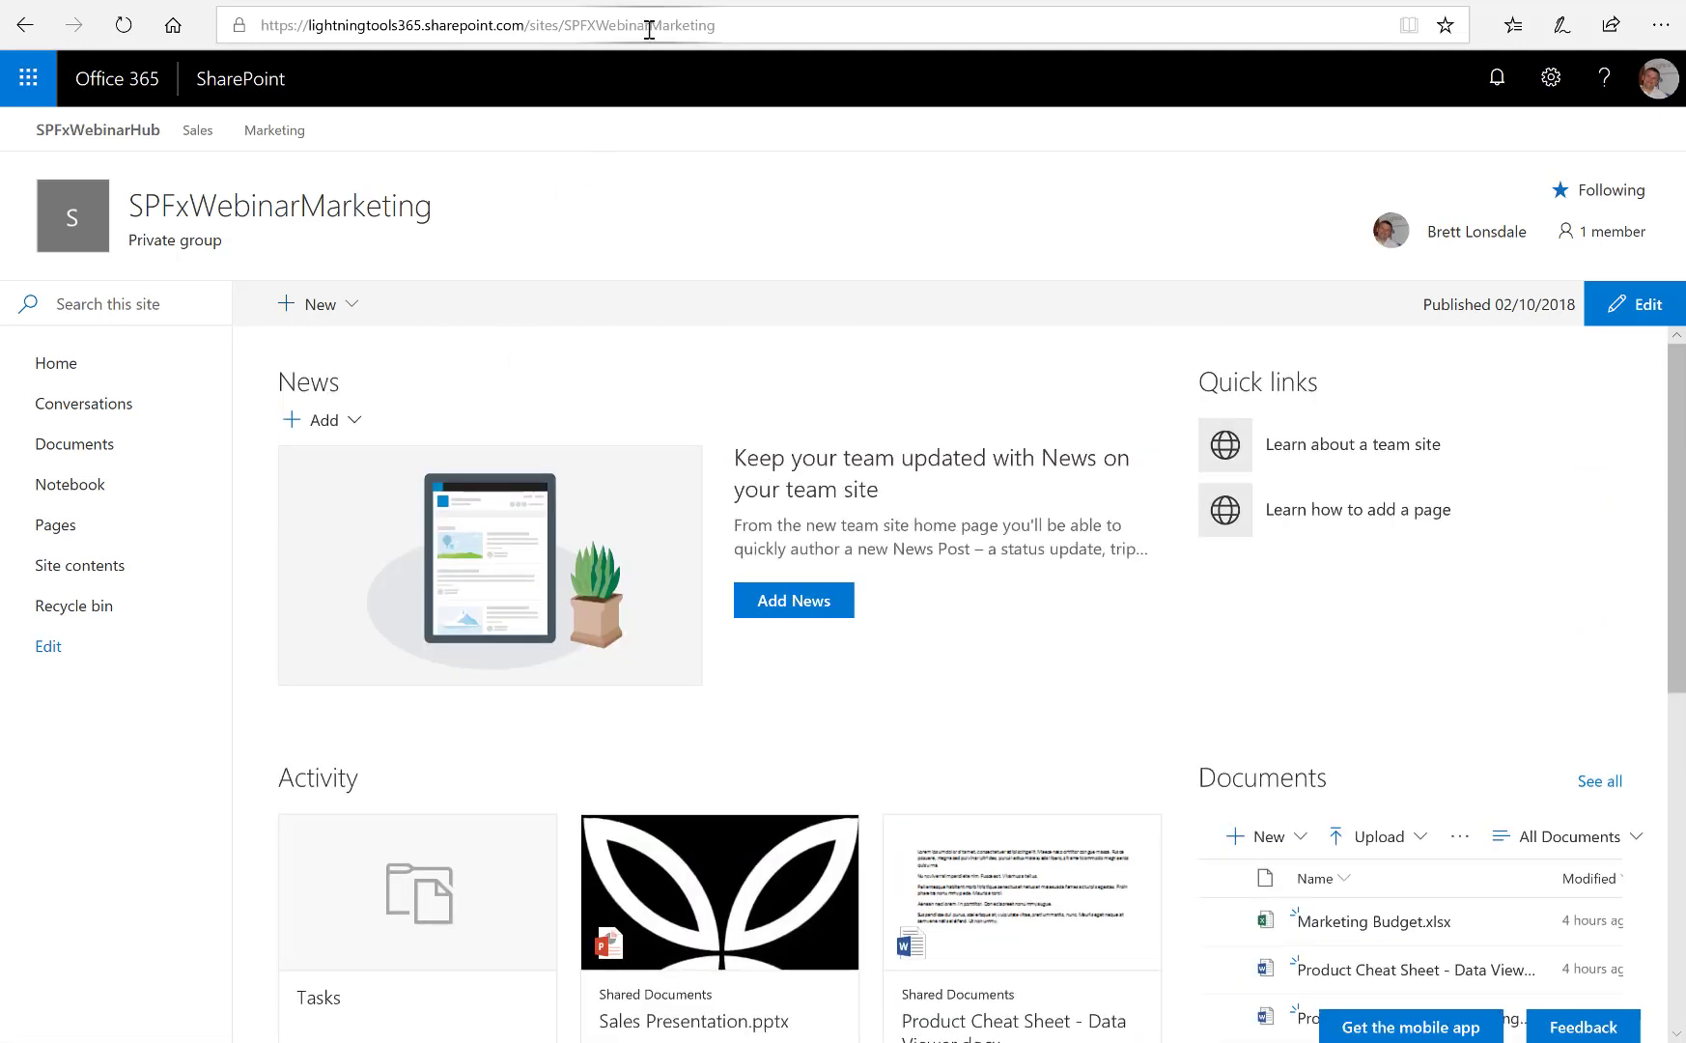
Return to the SPFxWebinarHub page and open the Lightning Conductor web part settings in edit mode
left_click(131, 129)
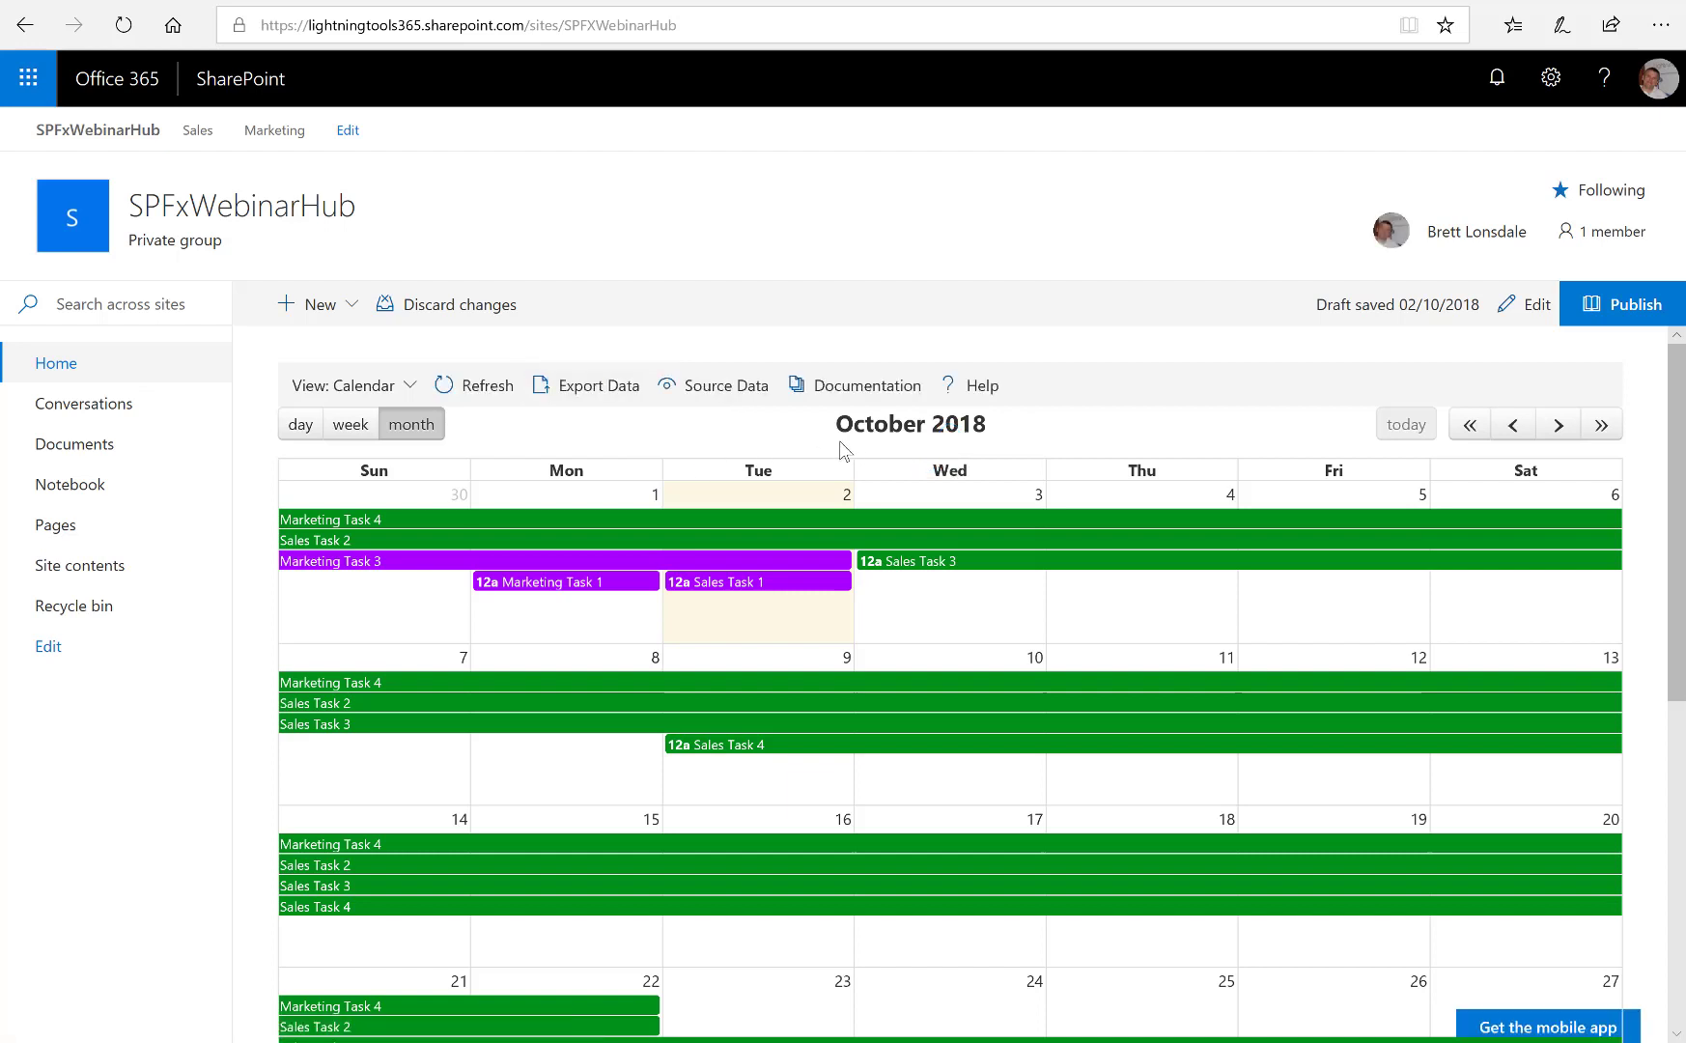
left_click(1527, 304)
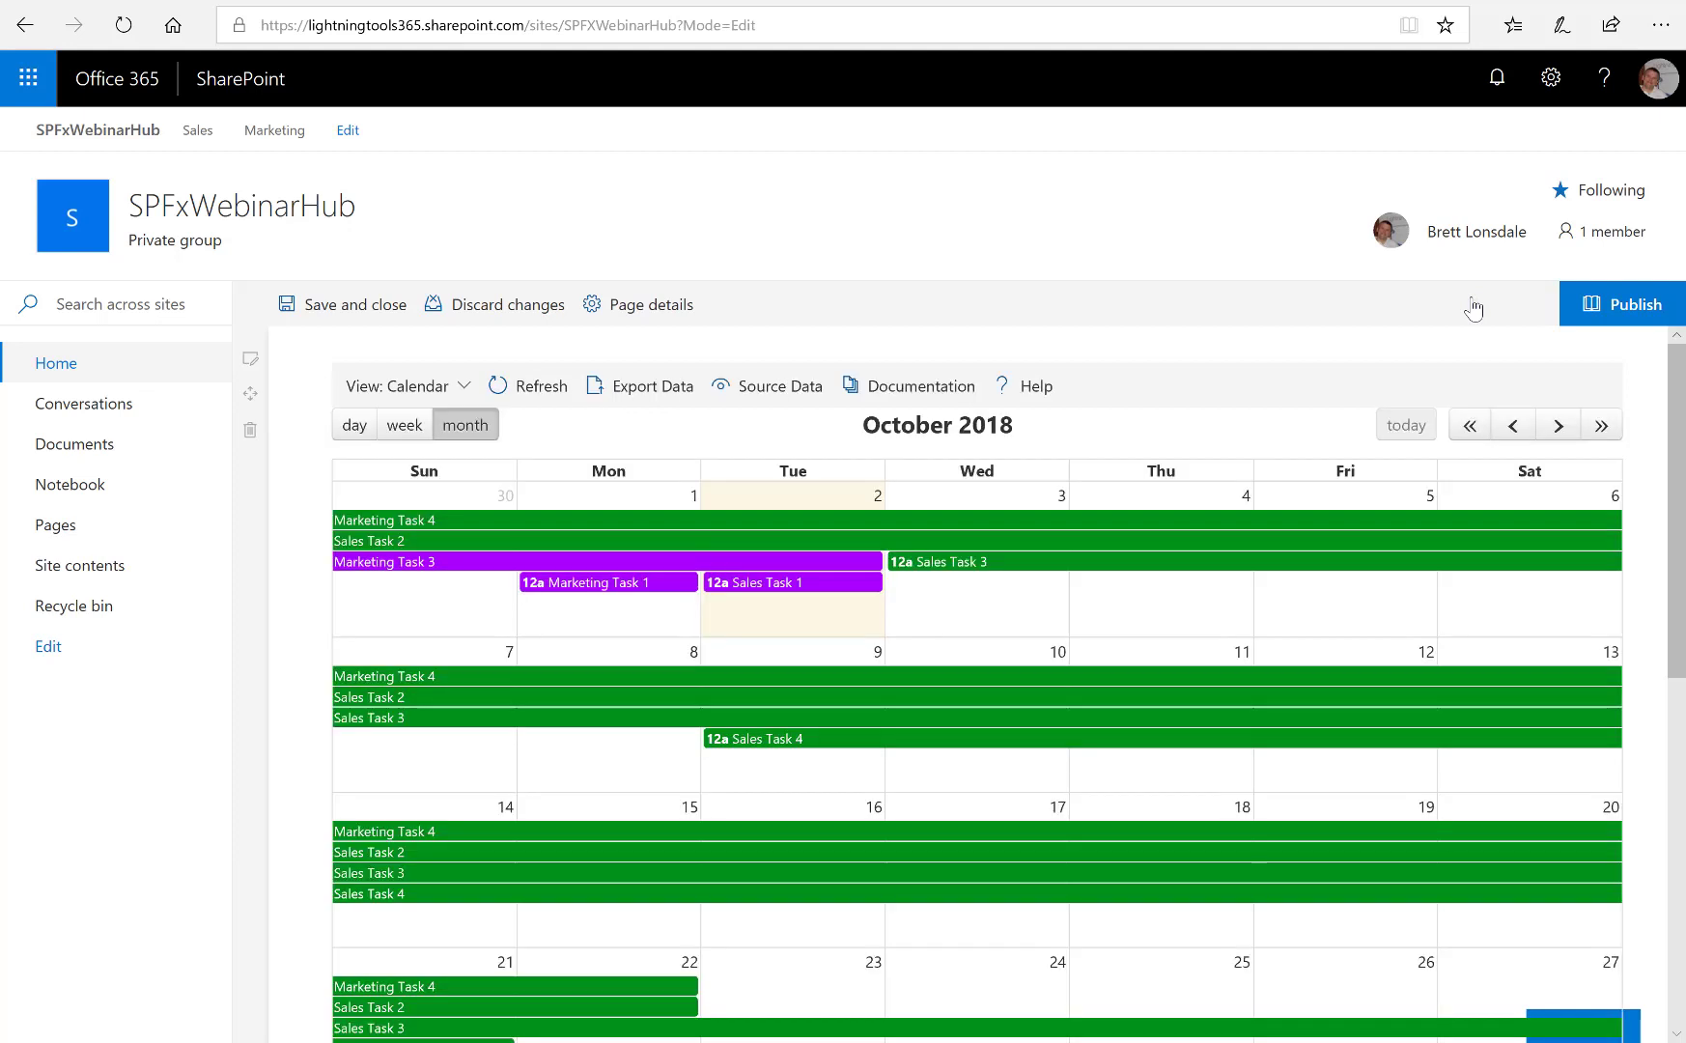
mouse_move(776, 565)
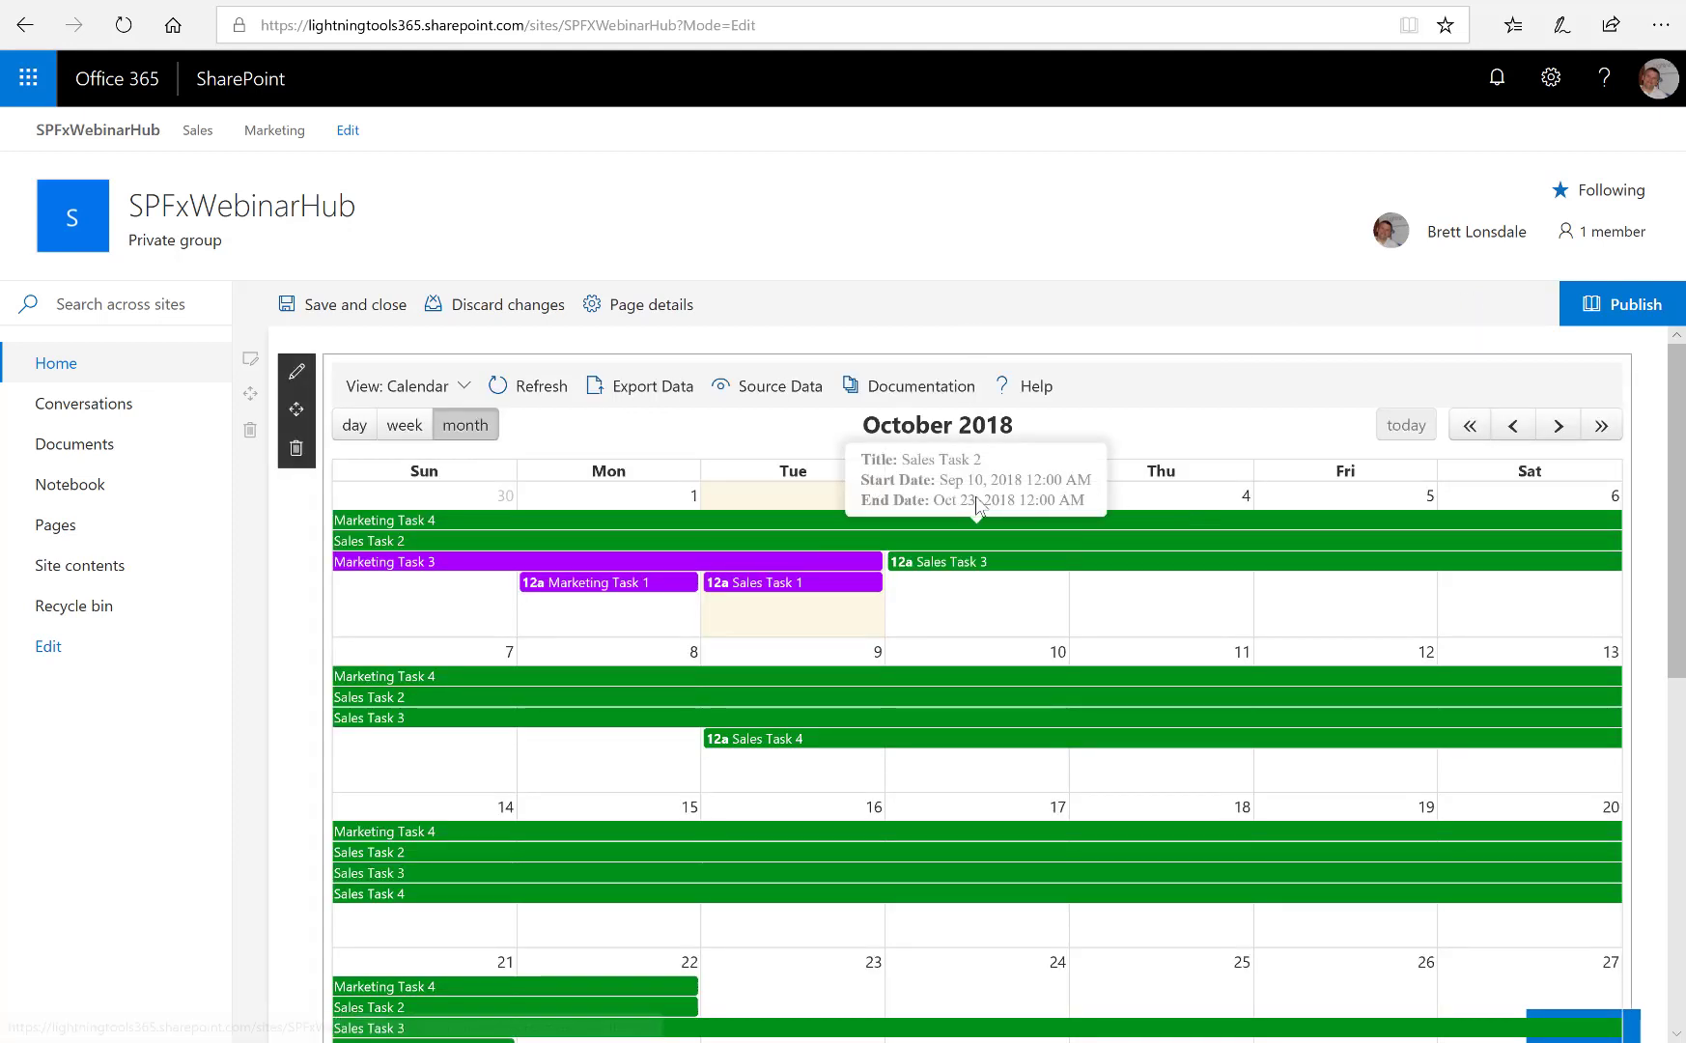
left_click(298, 381)
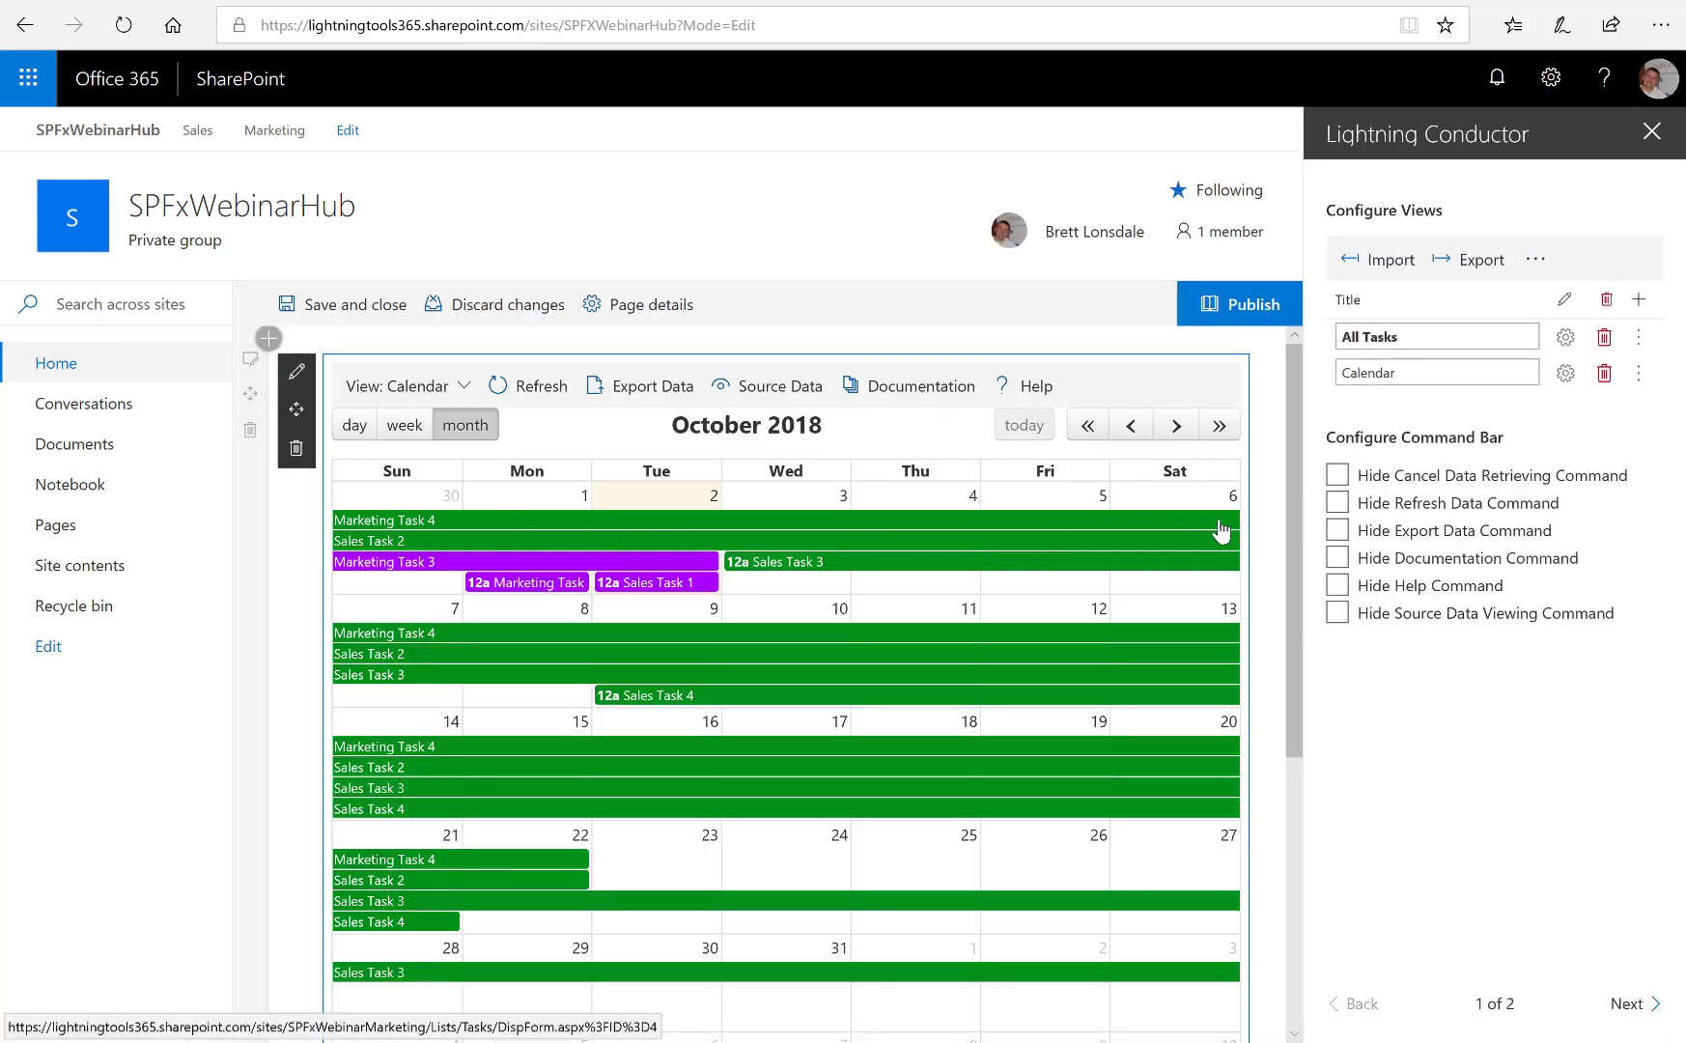
Add a new view under Configure Views and clear its default title New View 1 for renaming to Documents
left_click(1638, 301)
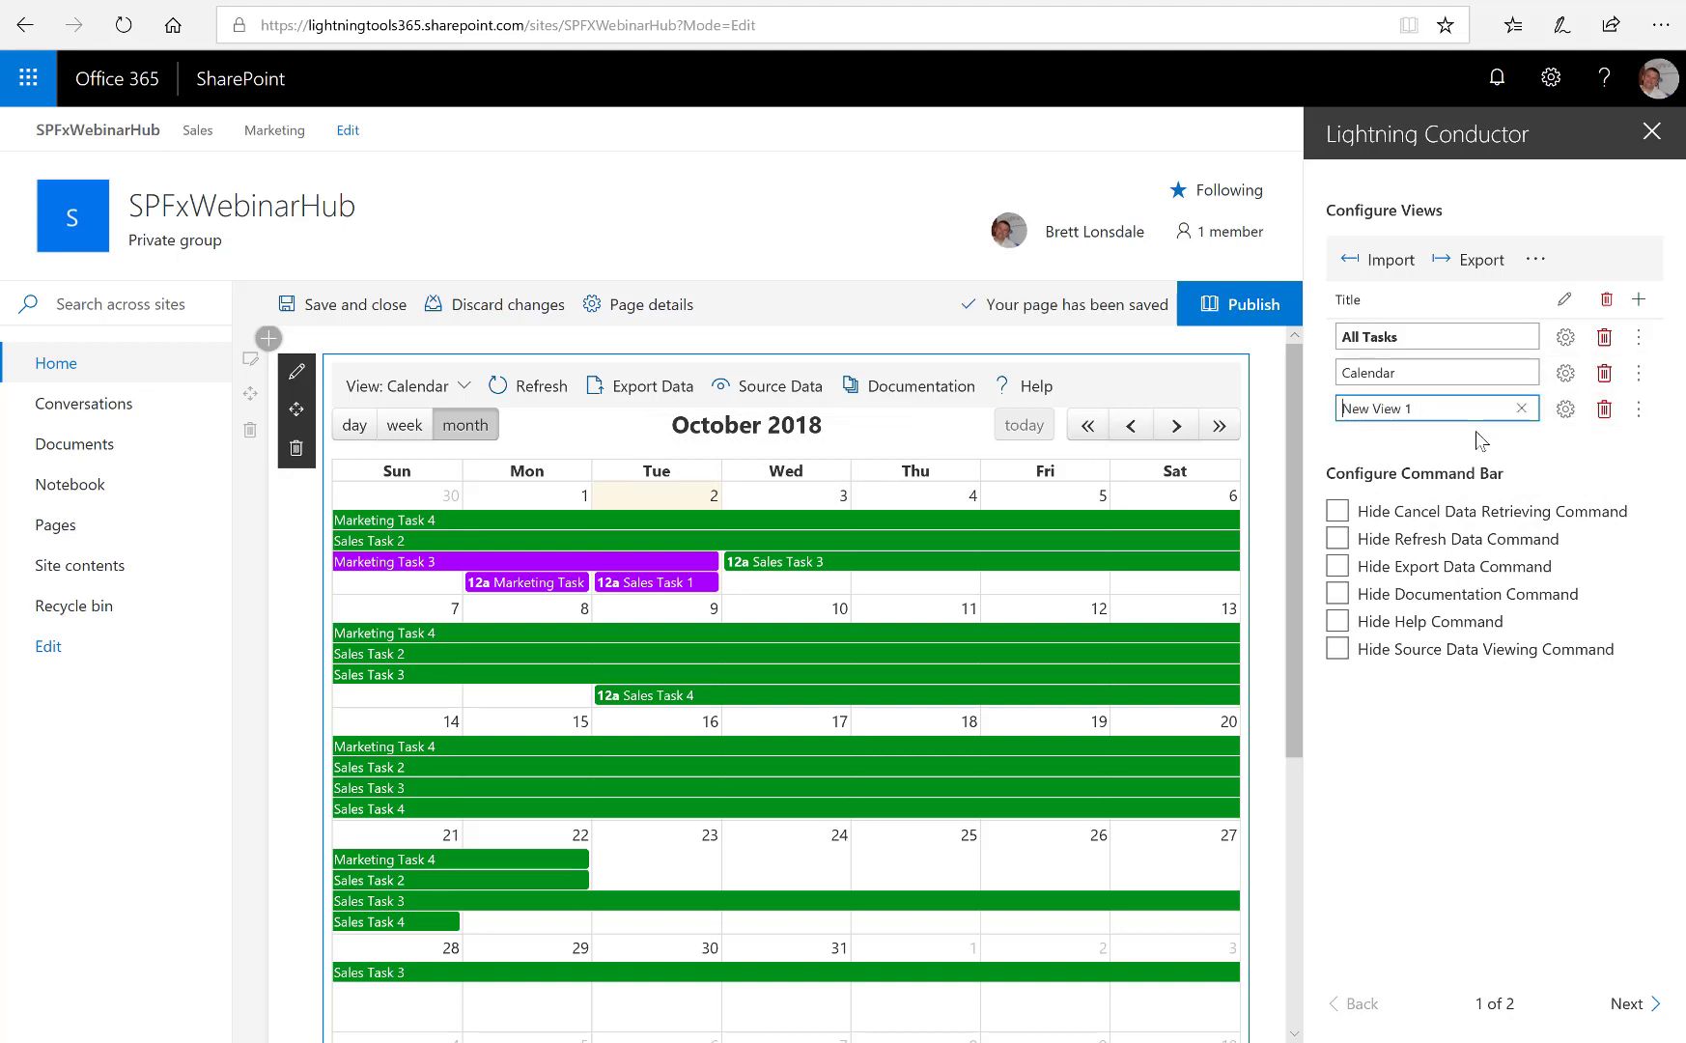
key("ctrl+a")
key("BackSpace")
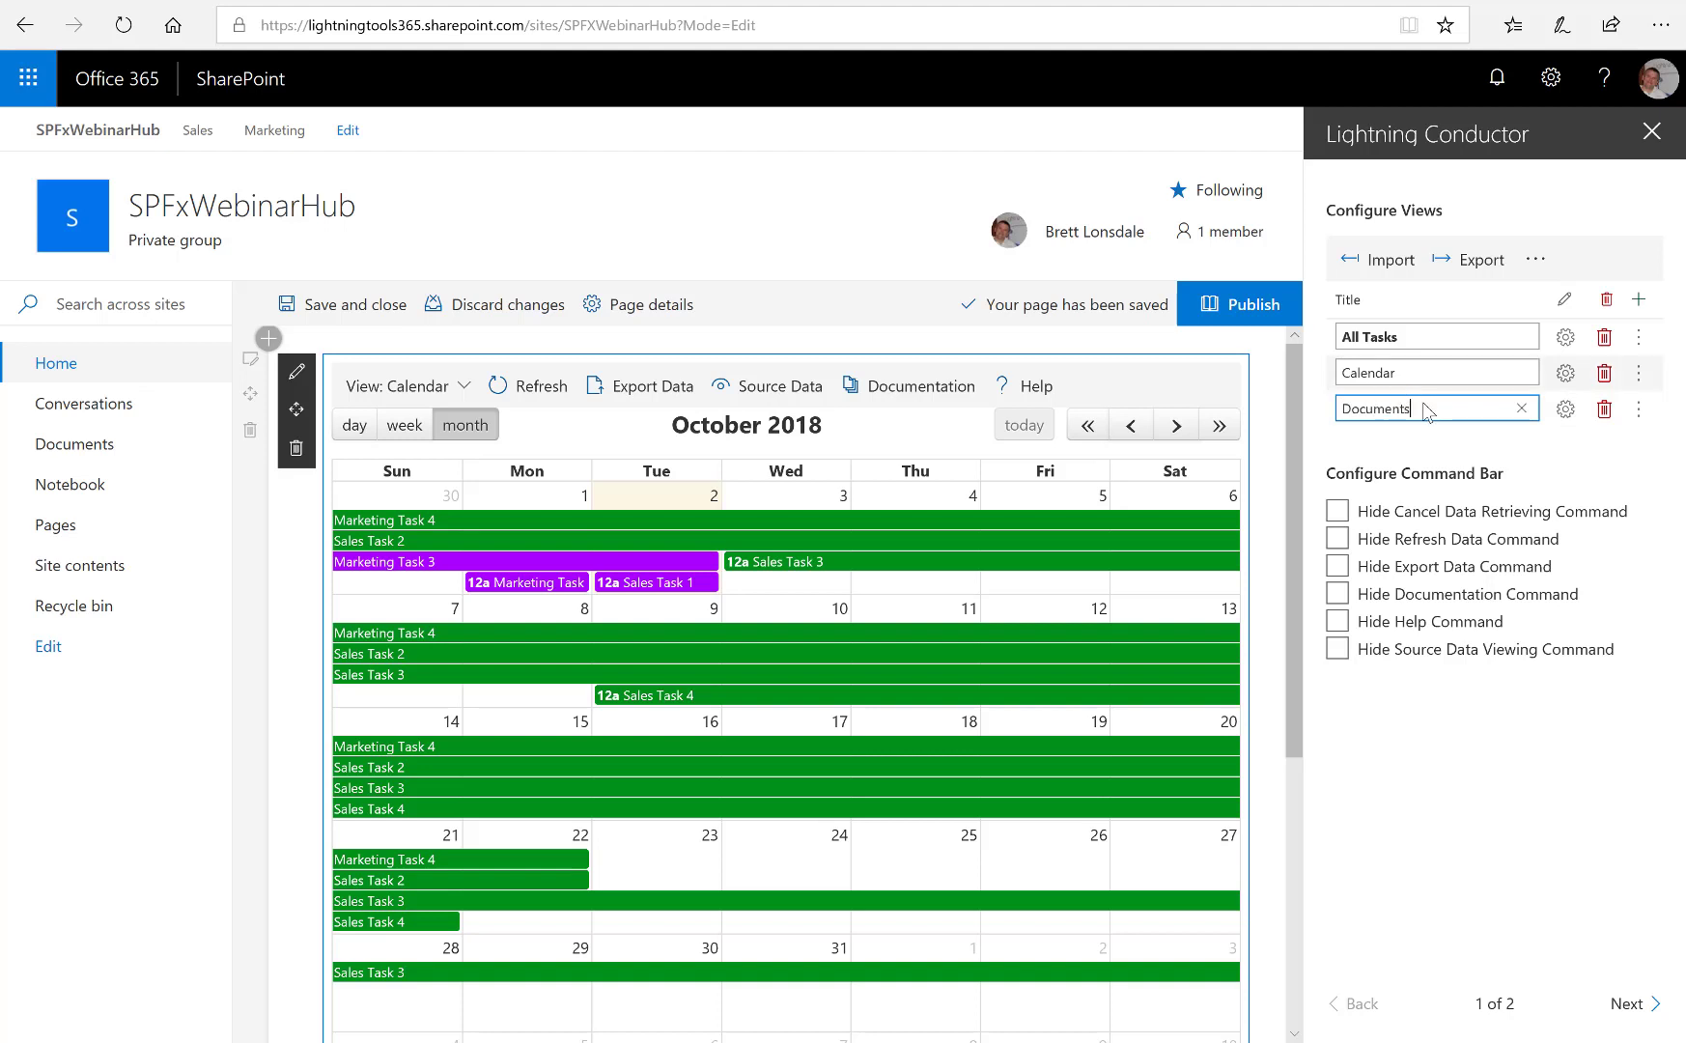
Configure the Documents view to show All Documents from Current Site and Associated Sites as a grid
left_click(1566, 410)
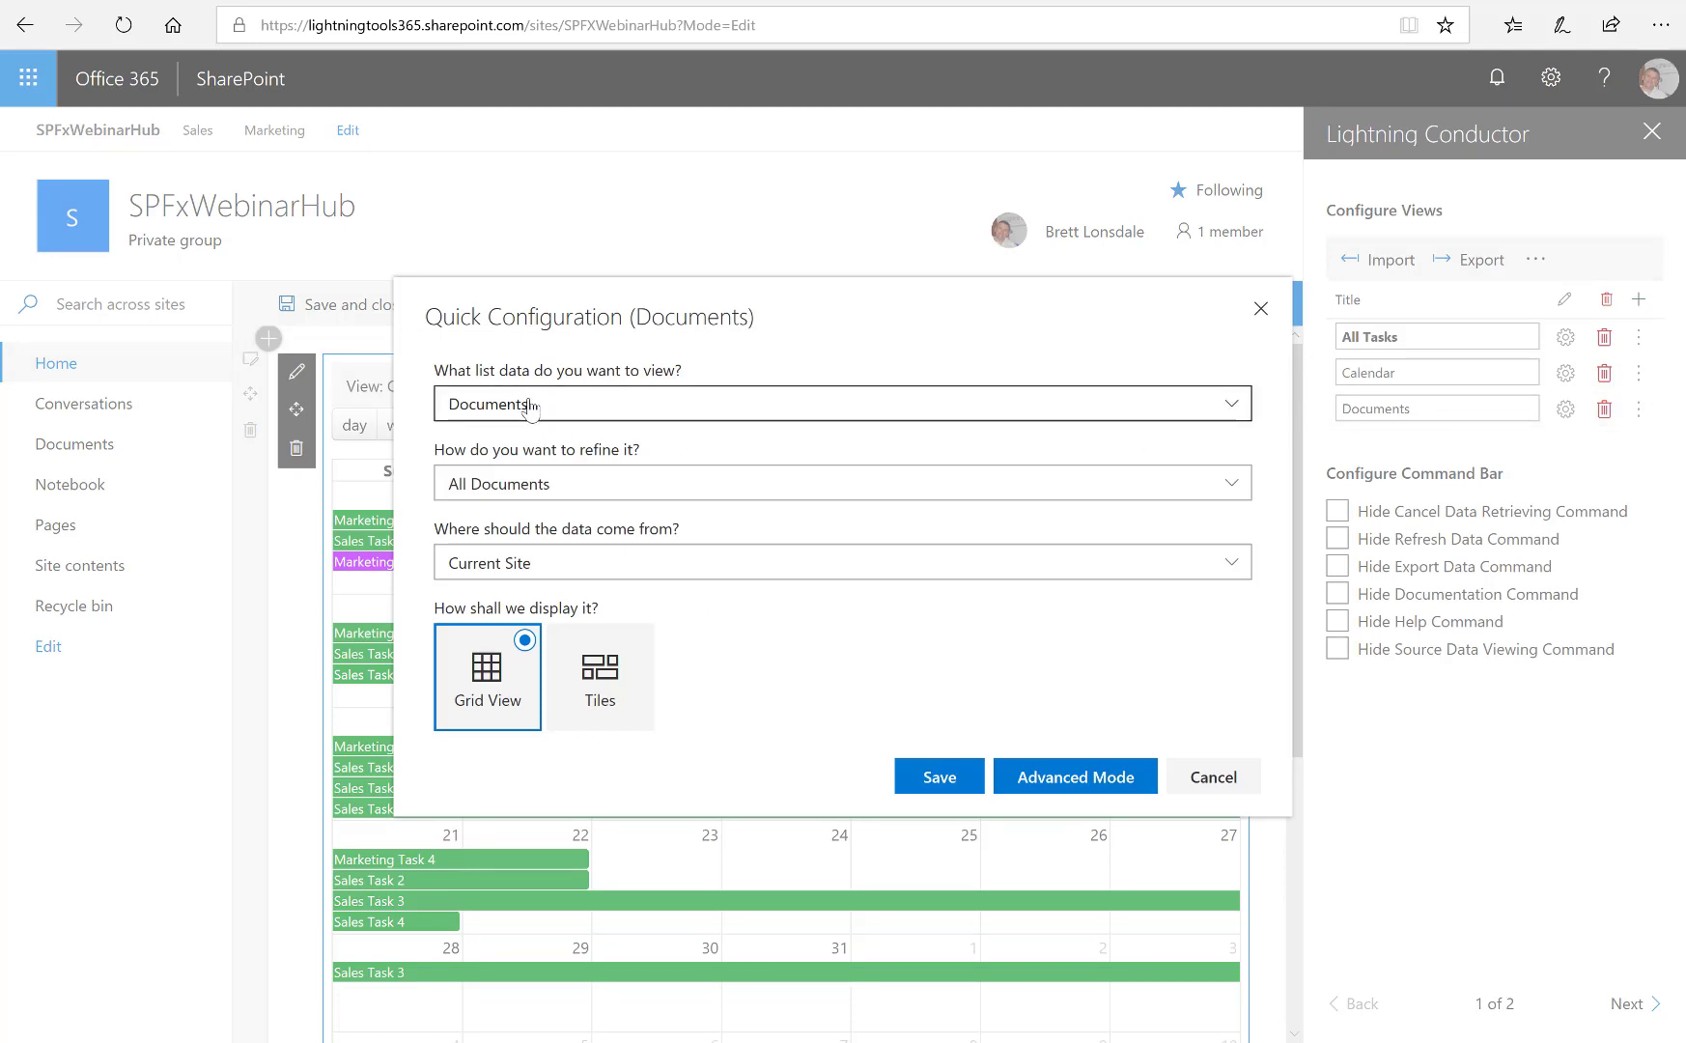
left_click(609, 563)
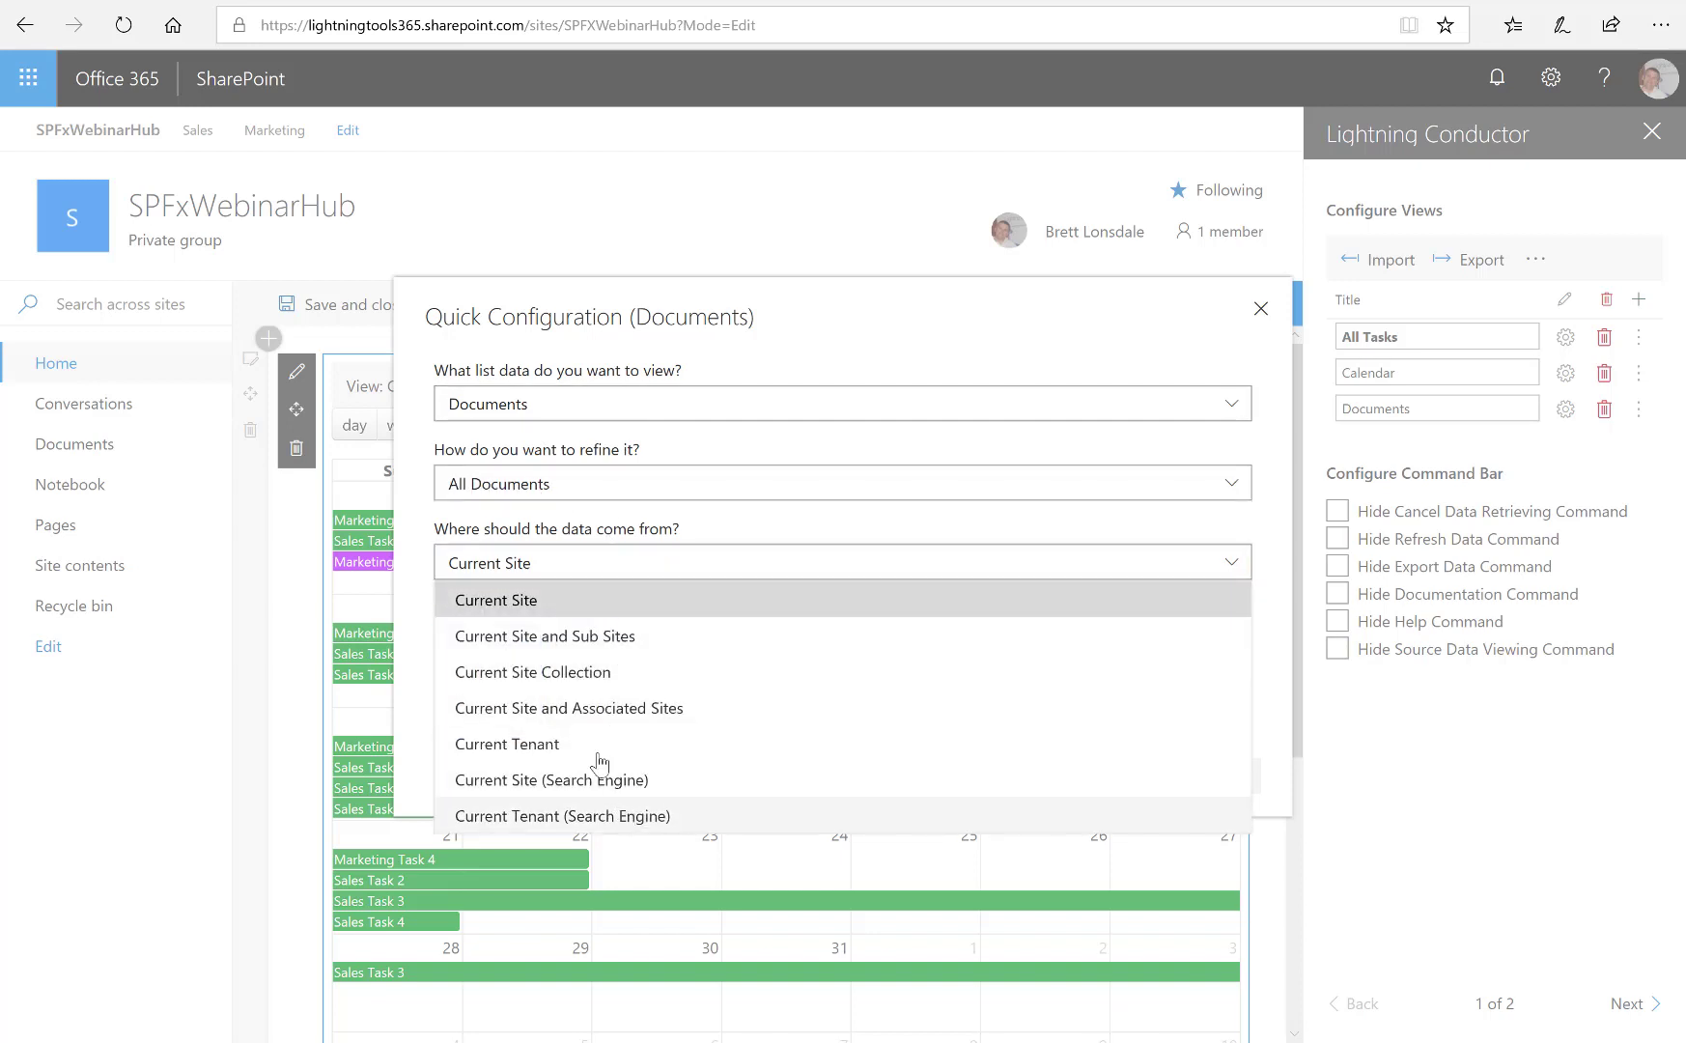
left_click(589, 709)
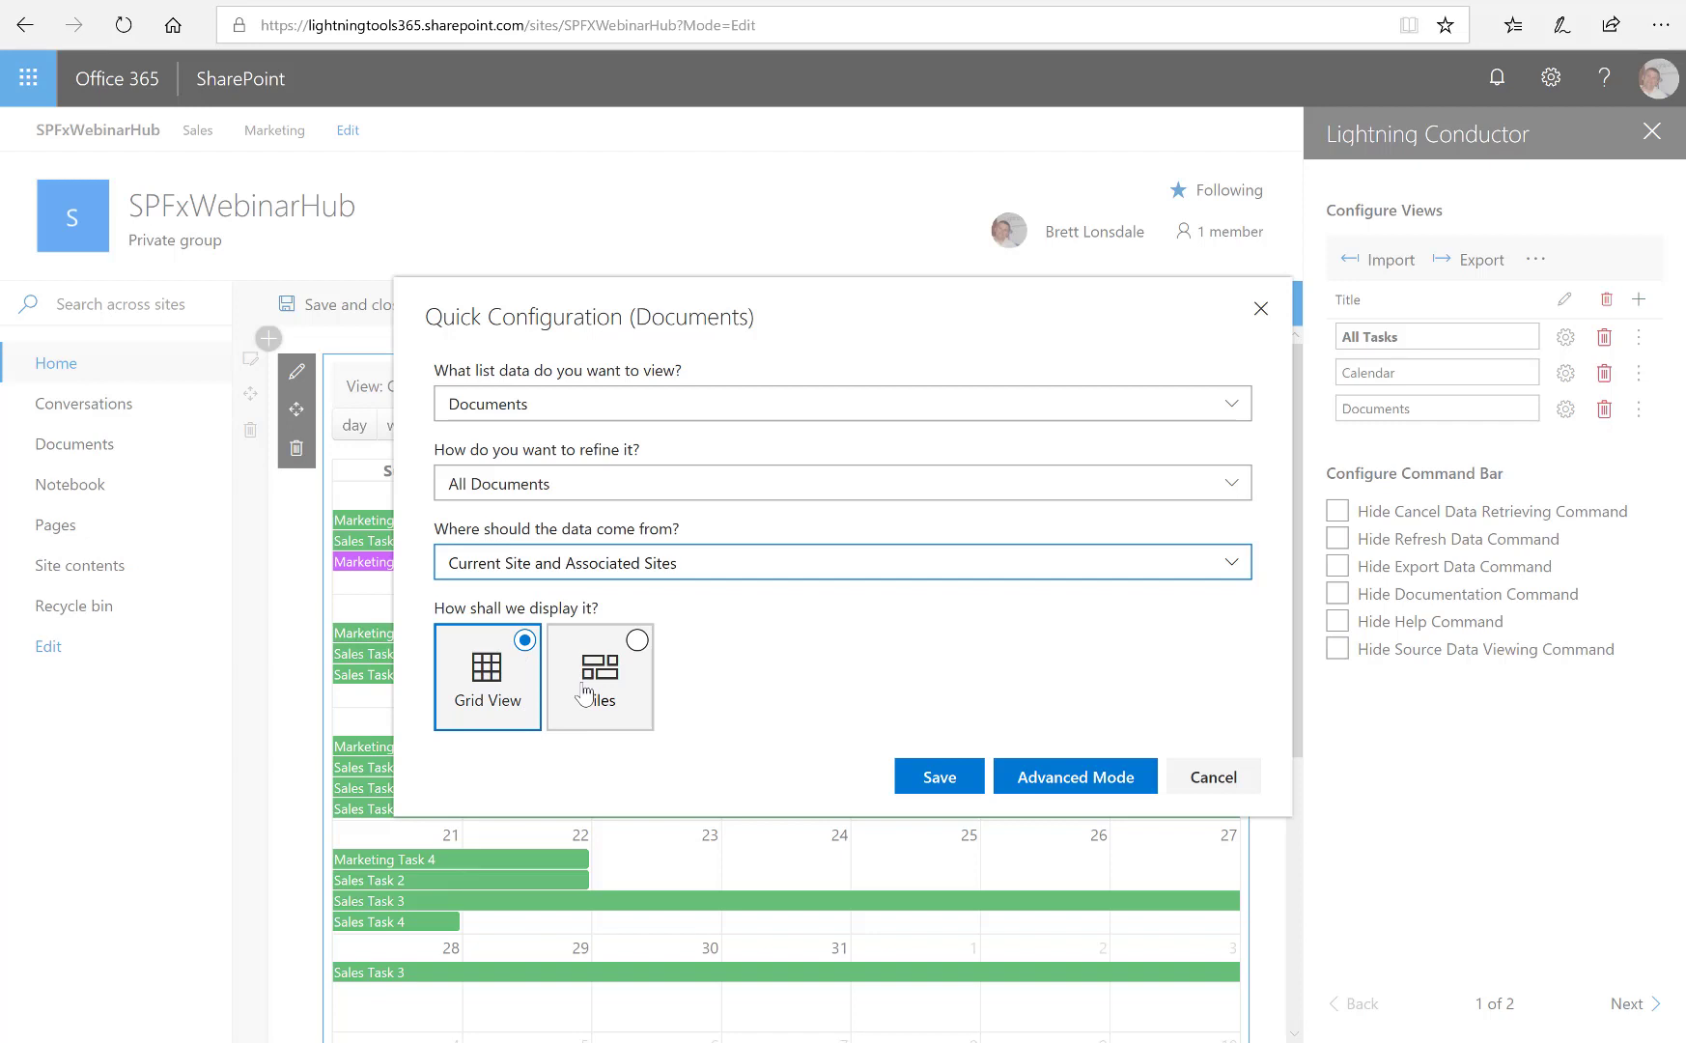
left_click(939, 777)
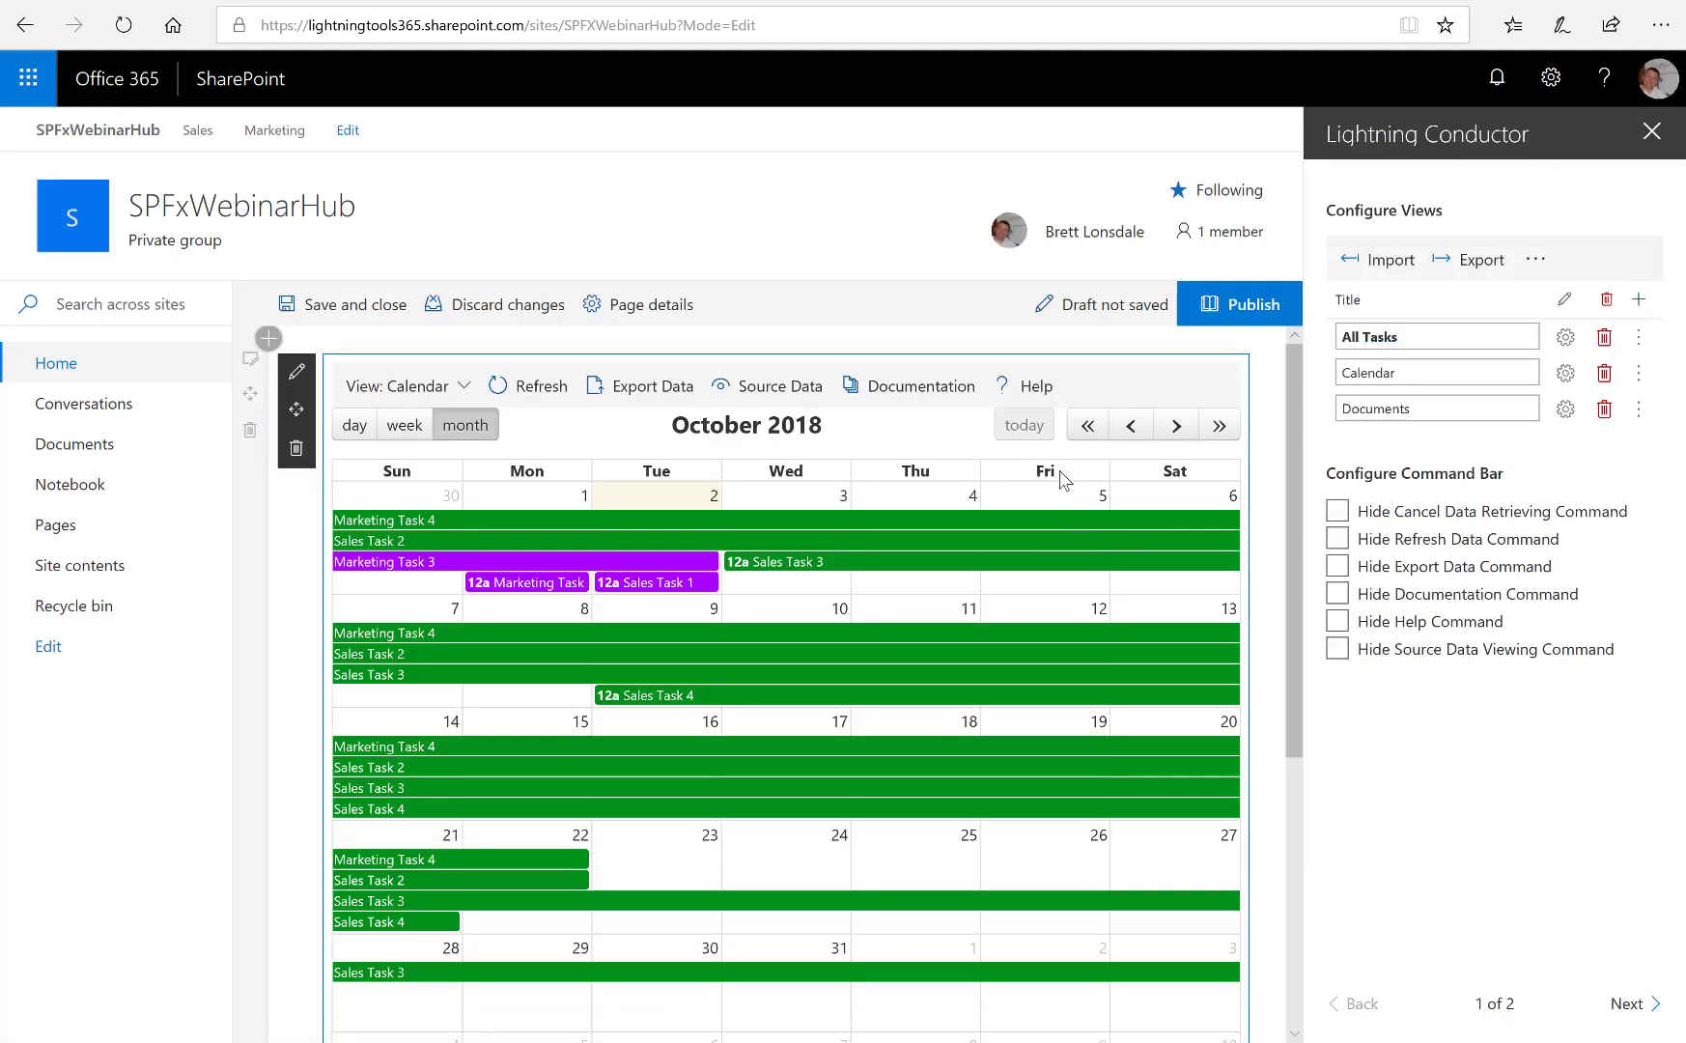
Switch the web part to the Documents view and scroll through files like Commissions.xlsx and Marketing Budget.xlsx
left_click(465, 386)
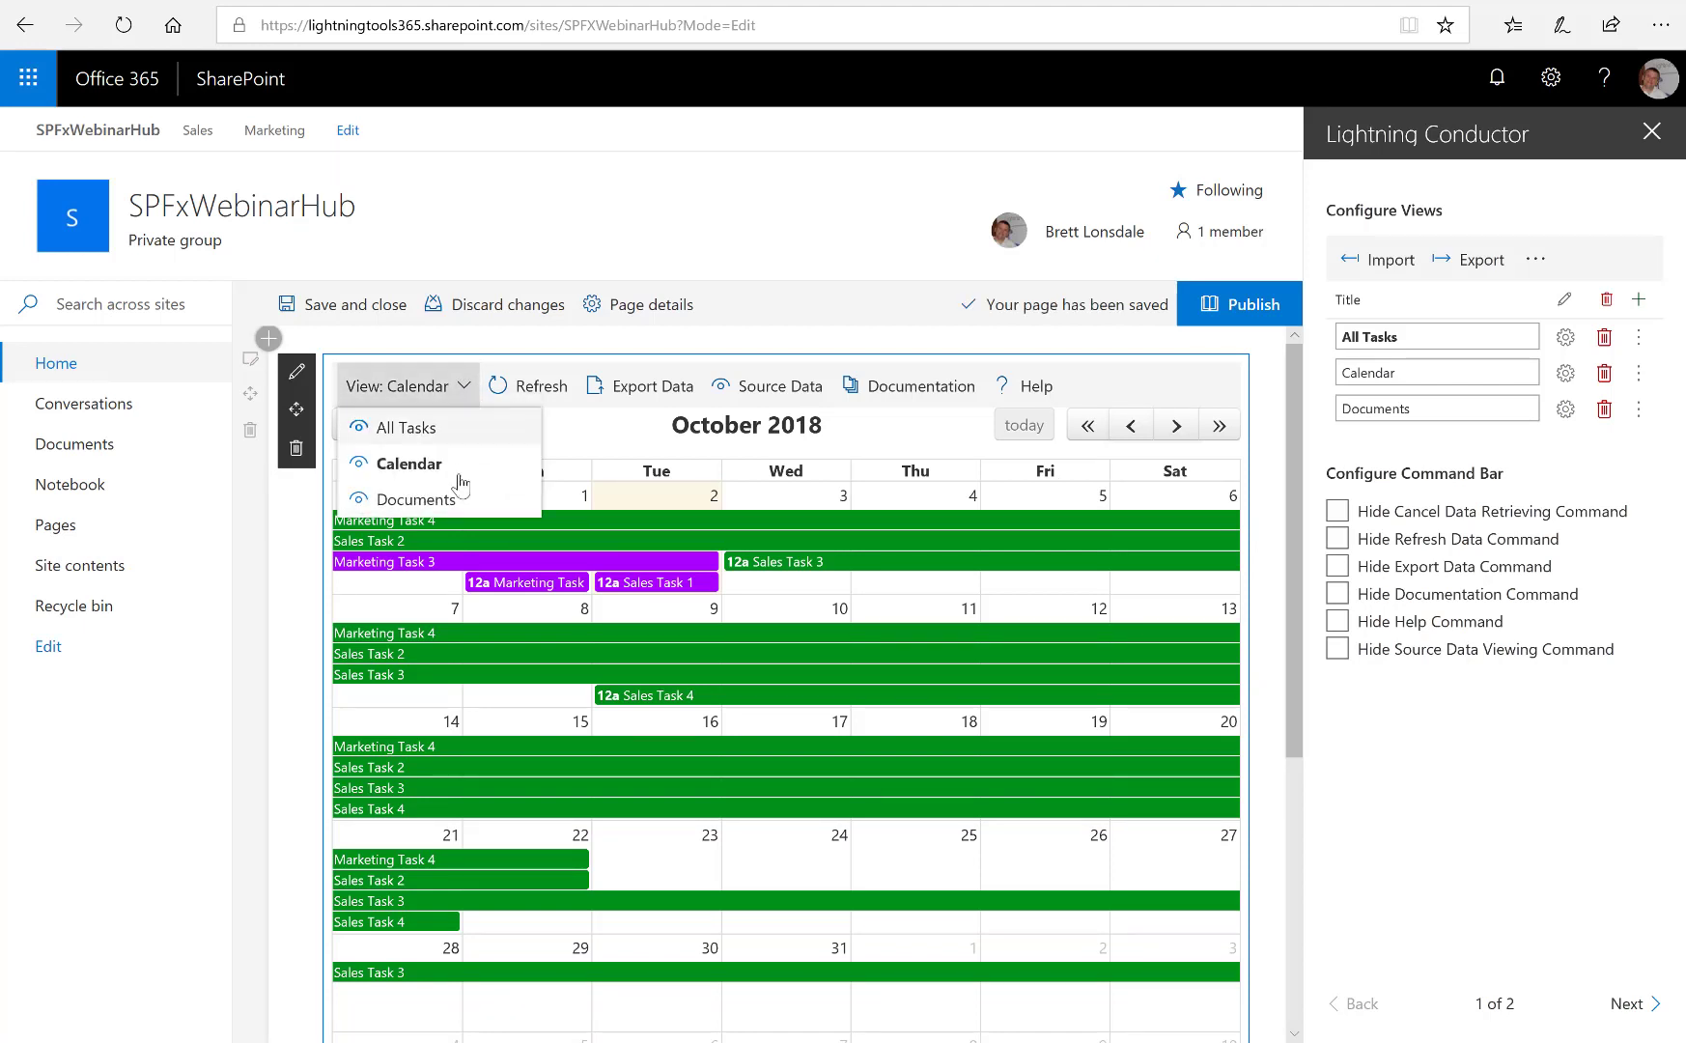
left_click(457, 499)
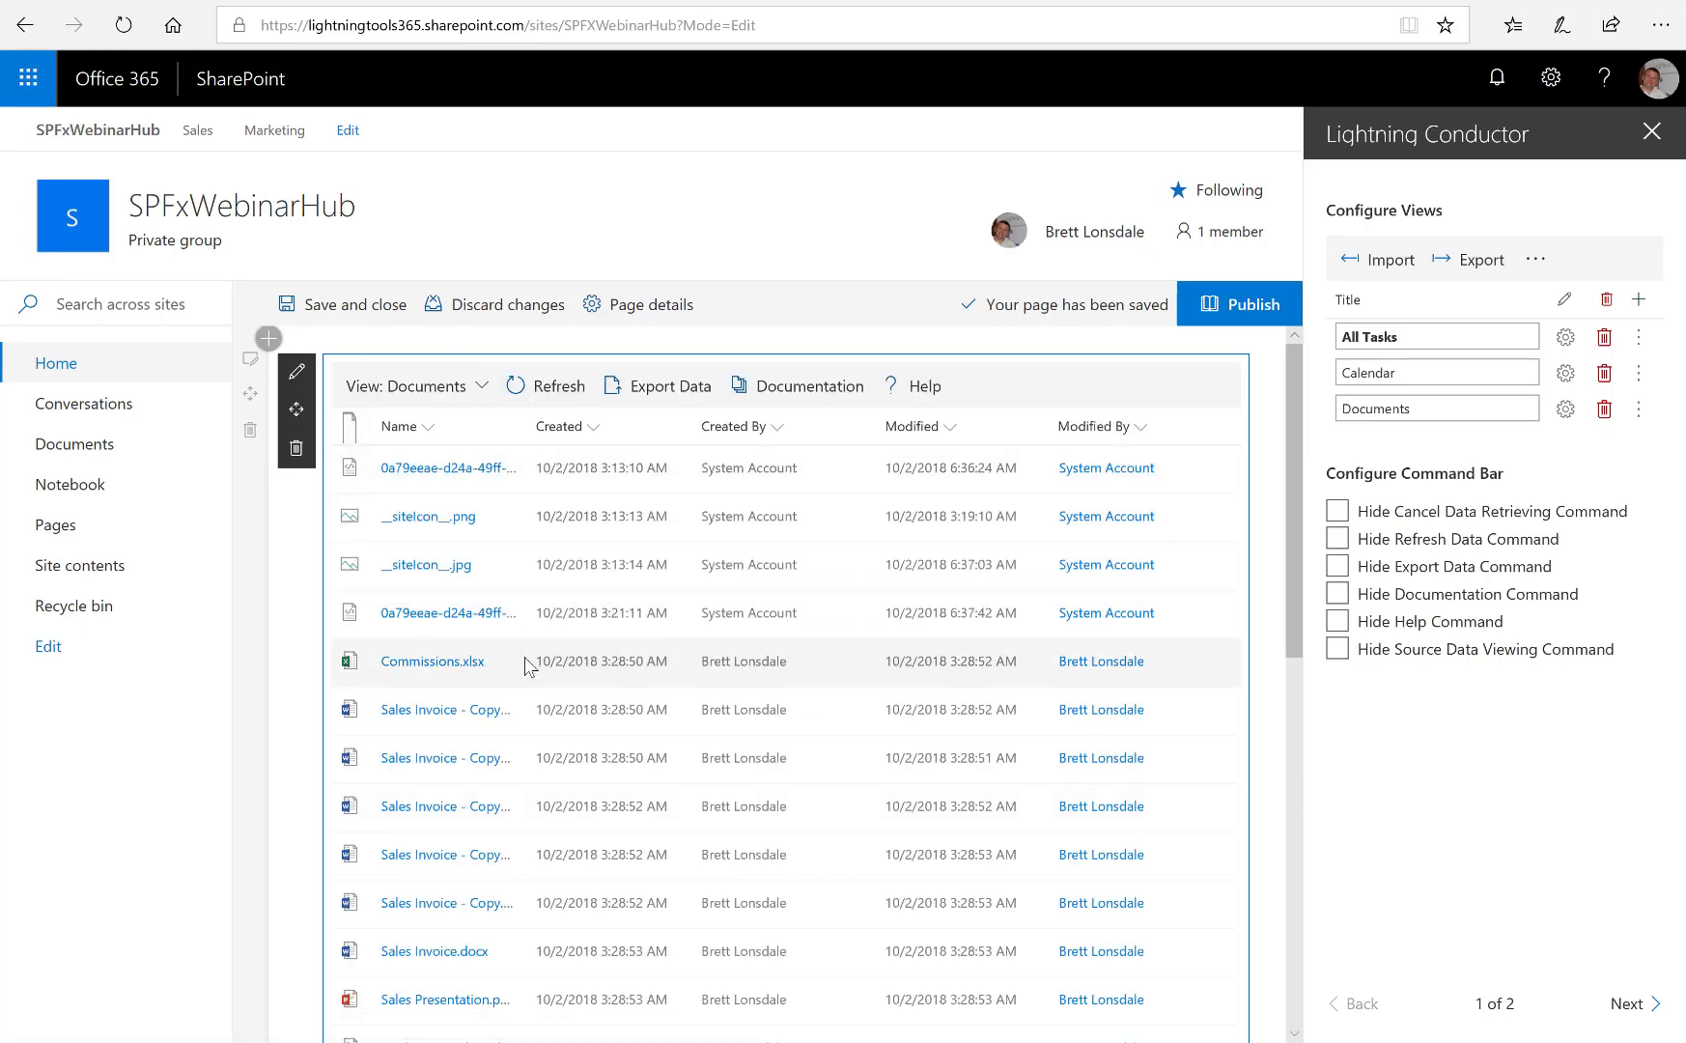
scroll(531, 662, "down", 5)
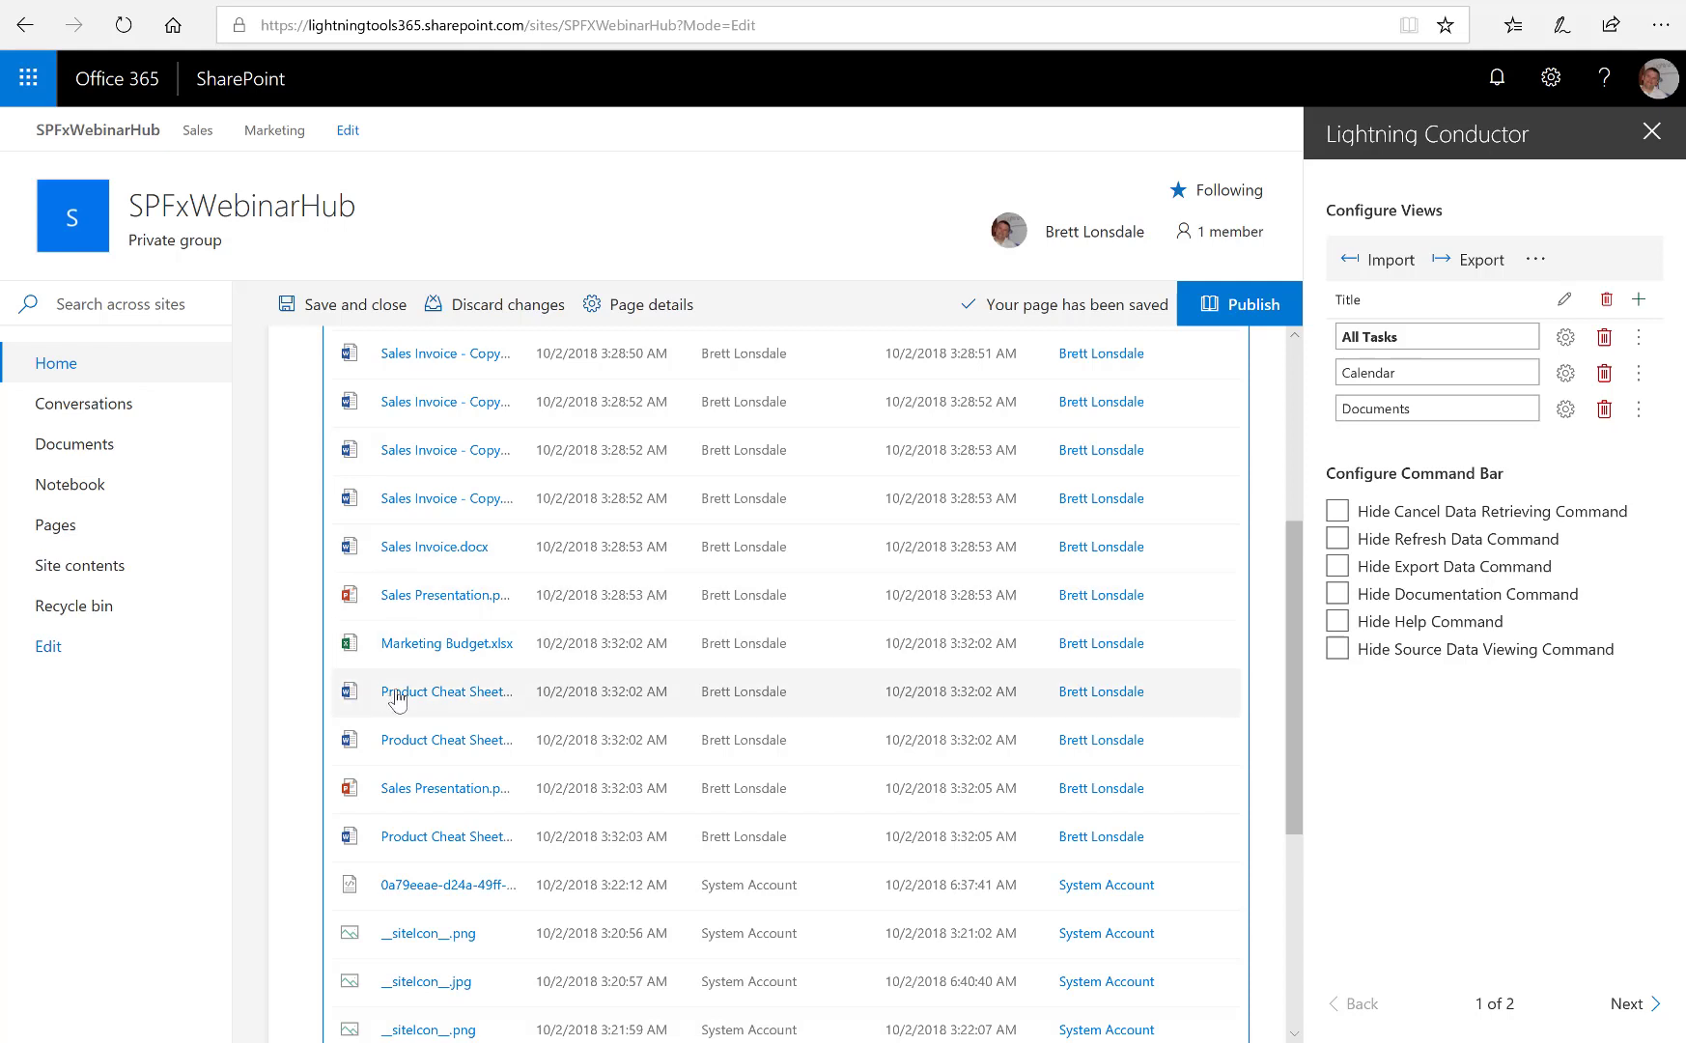
scroll(492, 700, "up", 5)
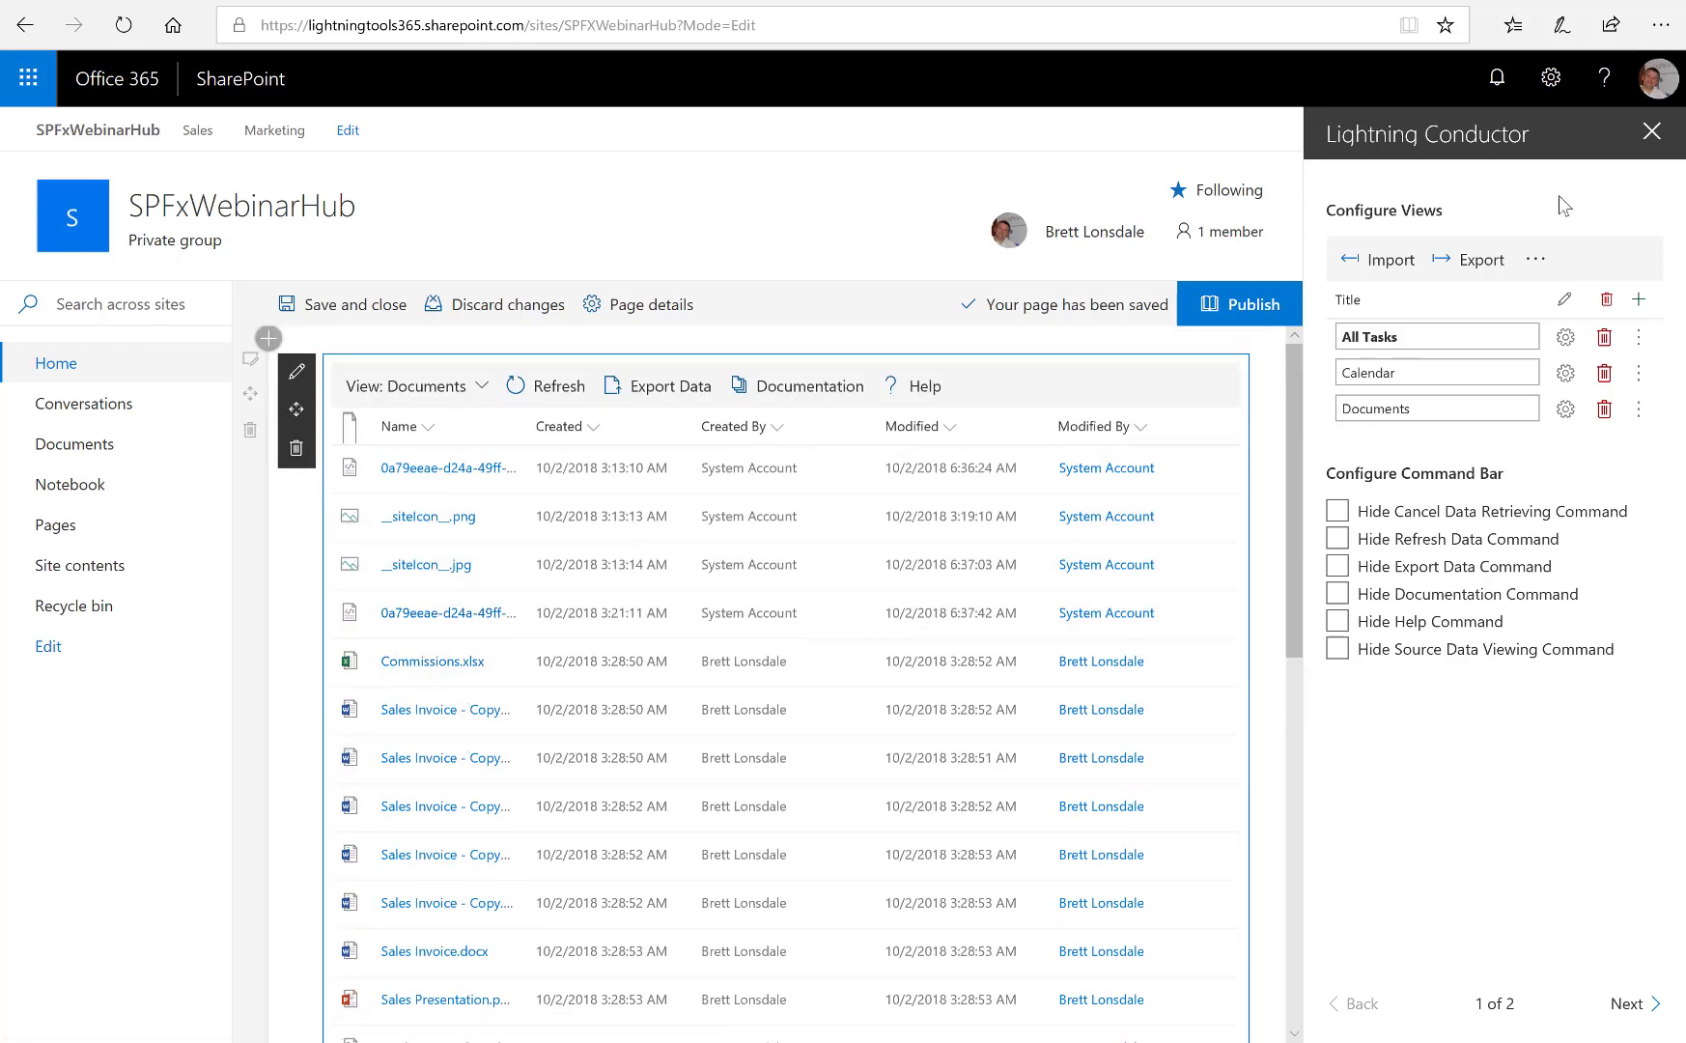
Add a fourth Lightning Conductor view titled Tiles
left_click(1638, 300)
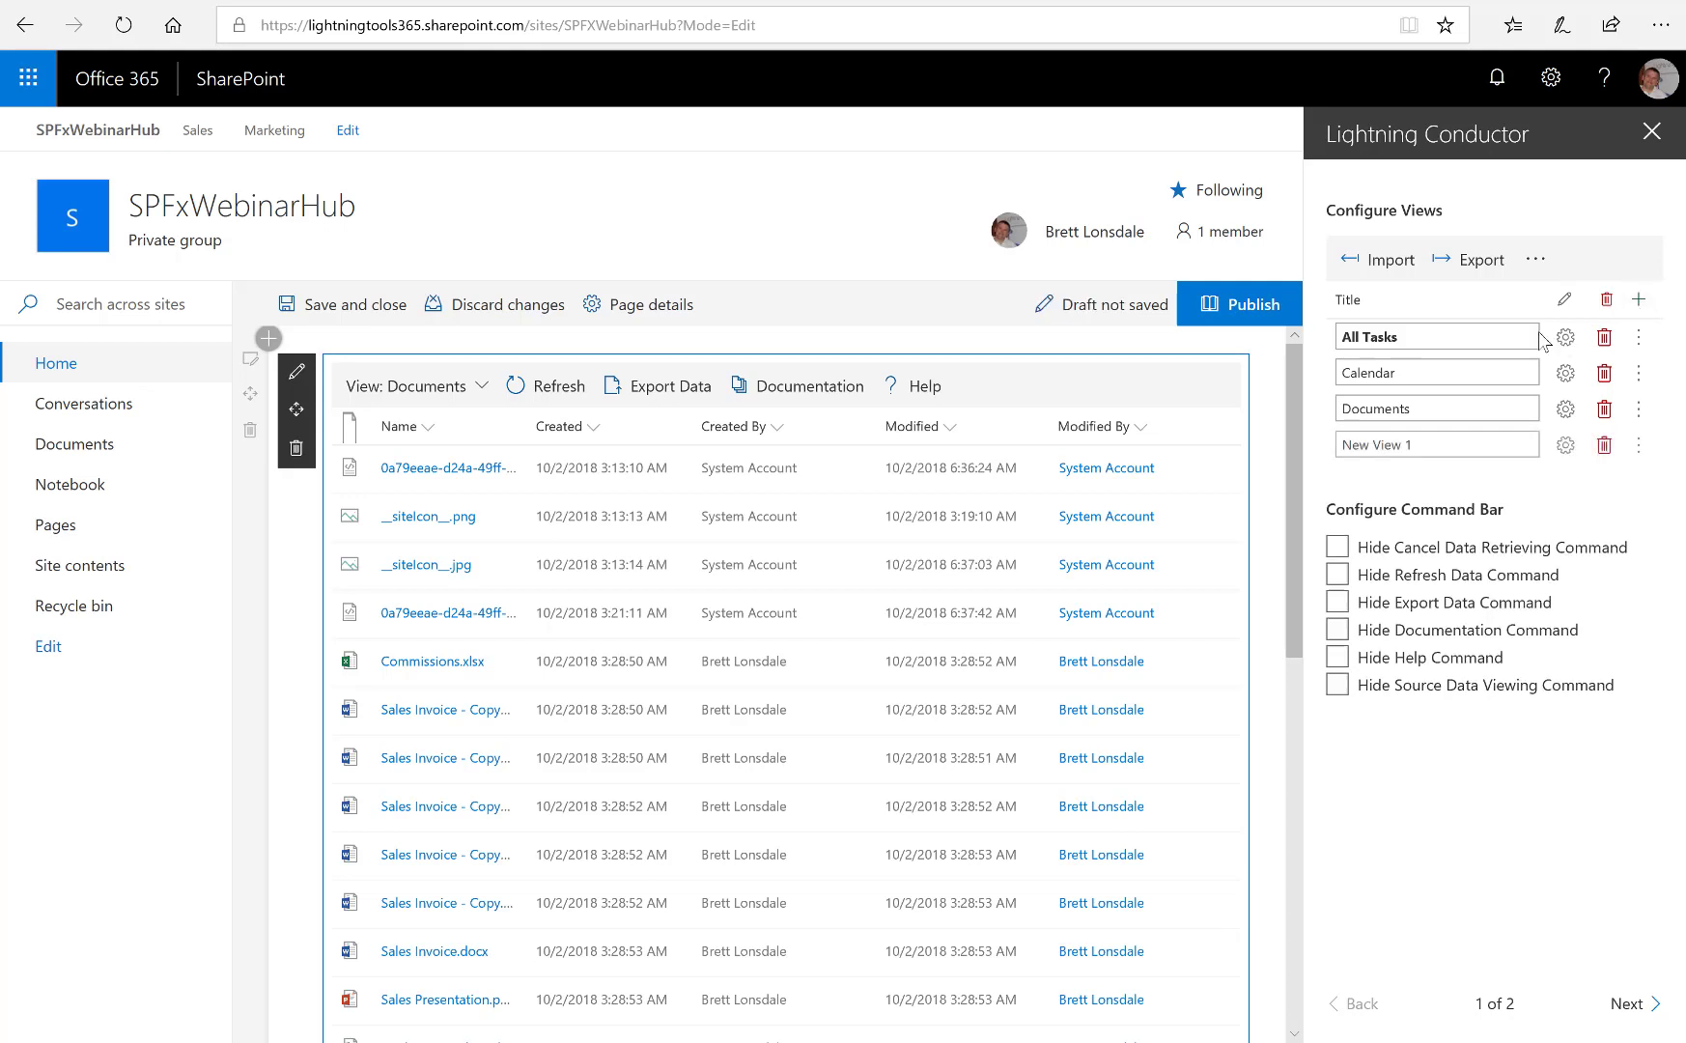
triple_click(1391, 448)
type("Til")
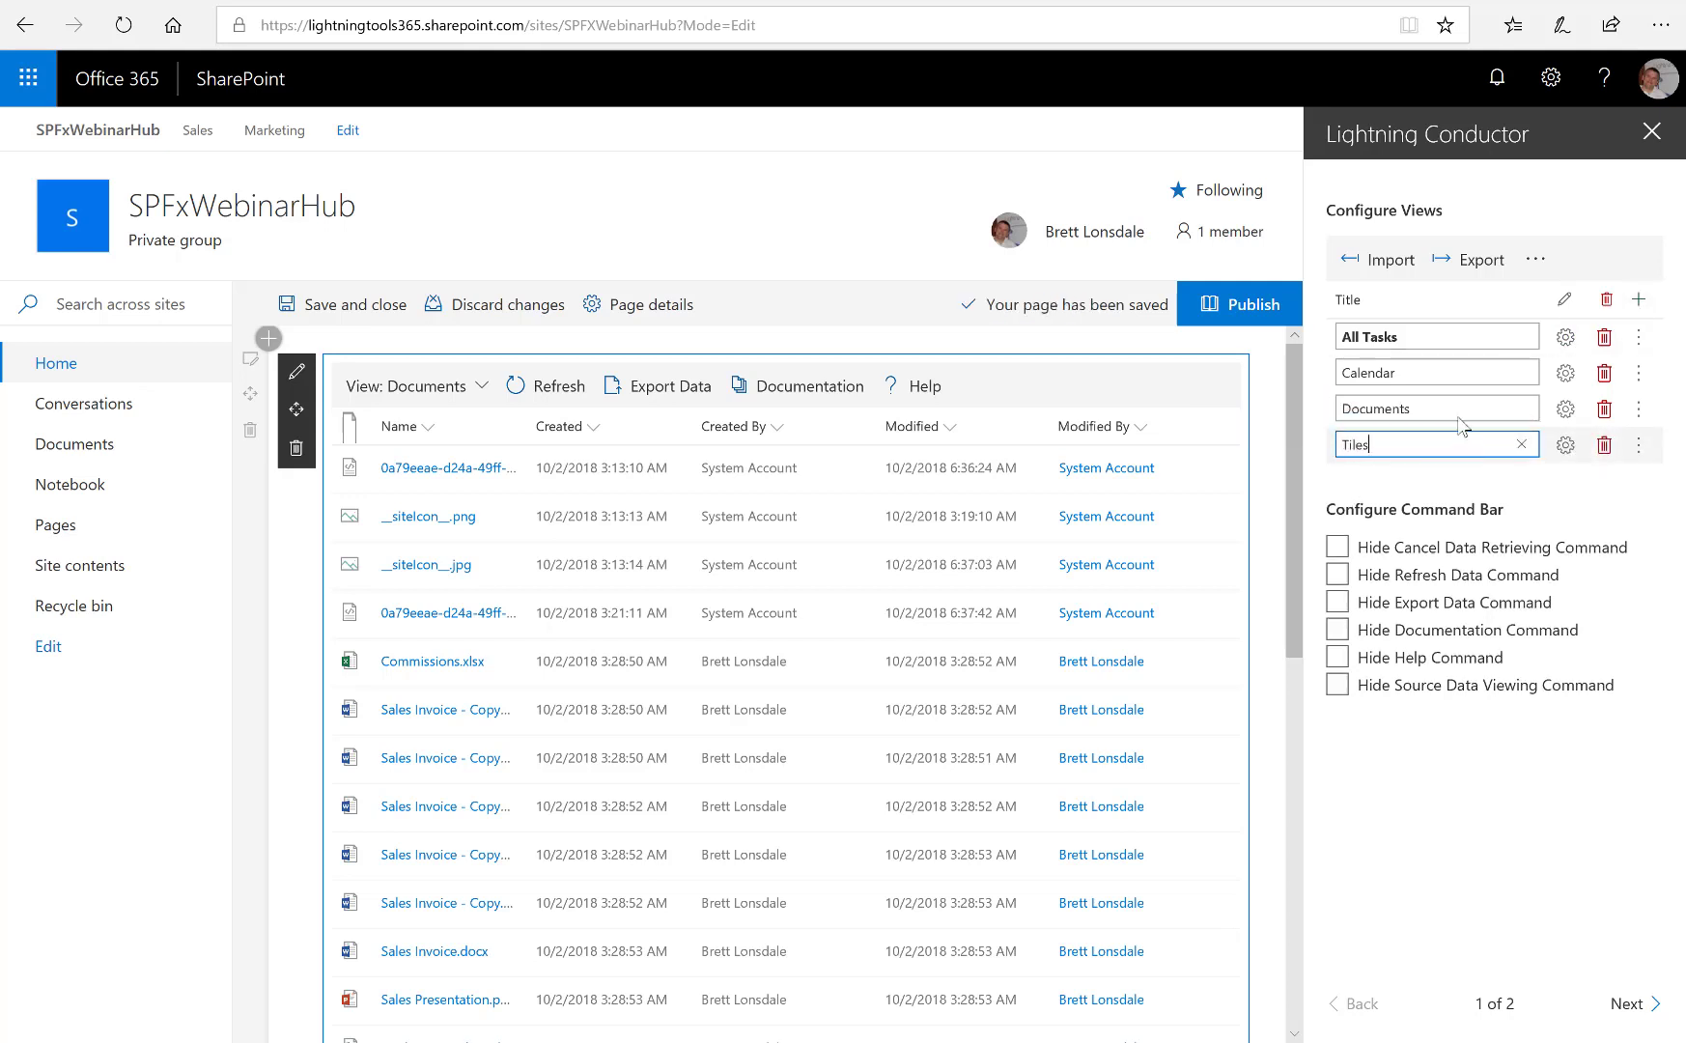
type("es")
Set the Tiles view to show documents from Current Site and Associated Sites as tiles
left_click(1565, 445)
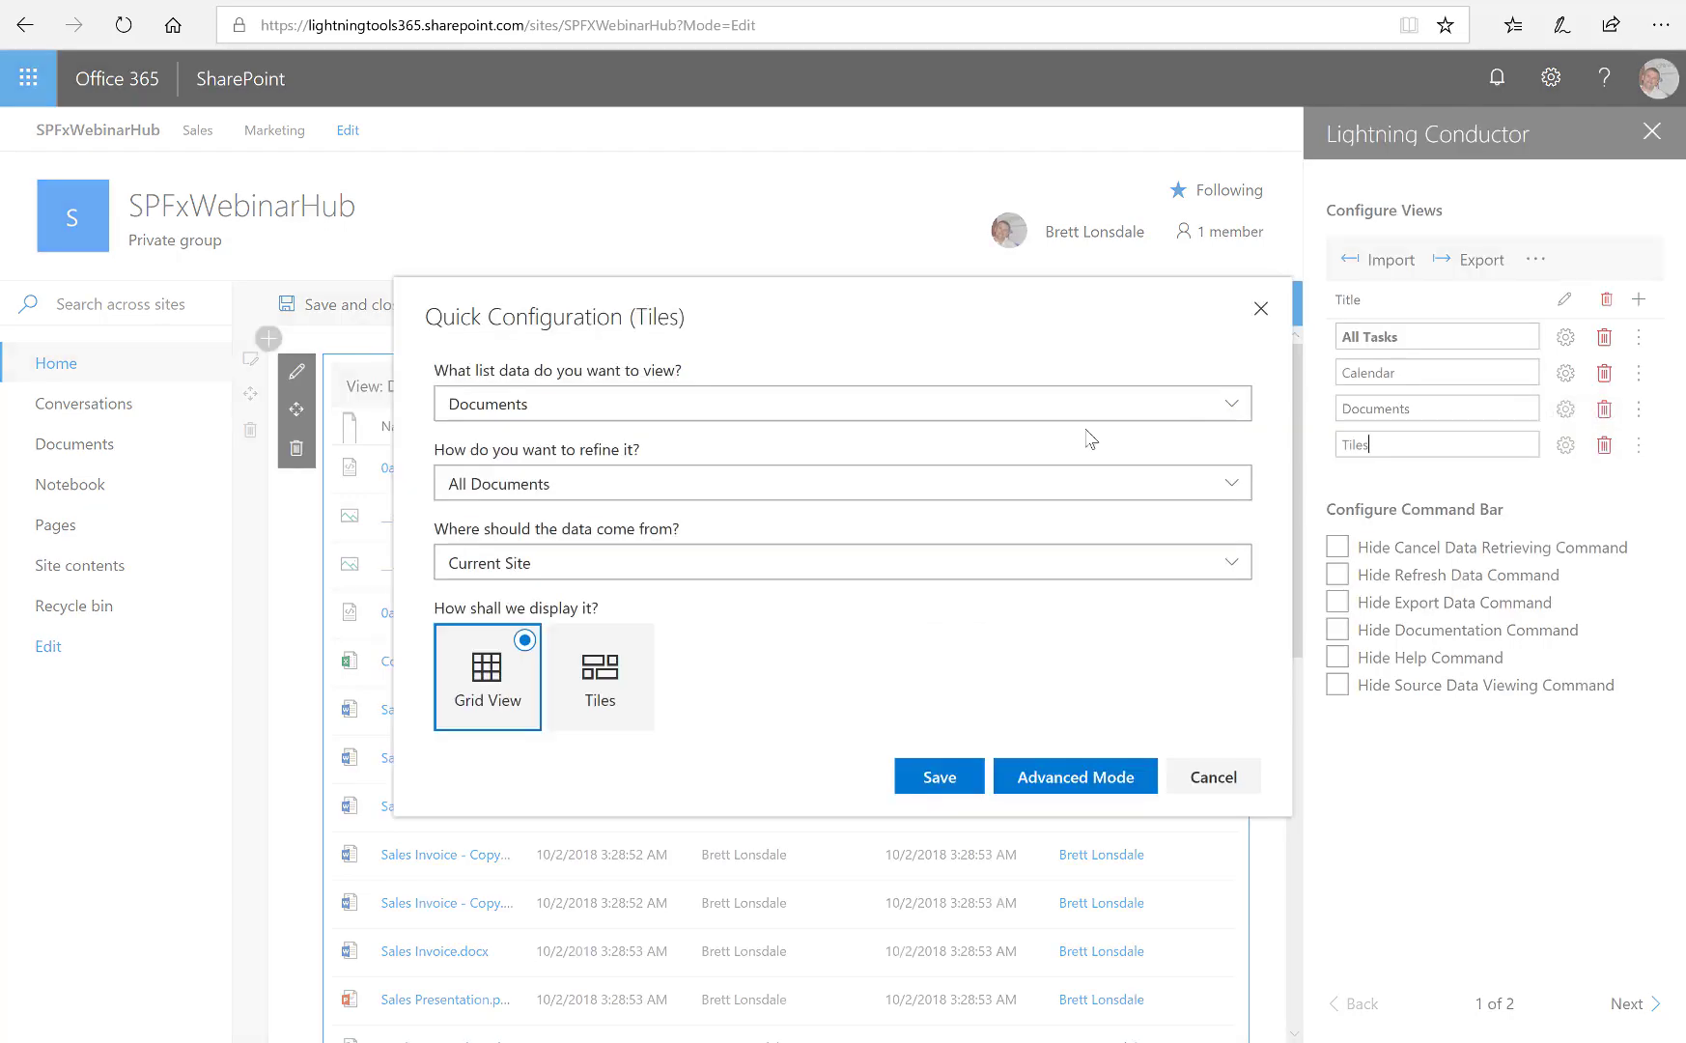
left_click(593, 565)
left_click(615, 707)
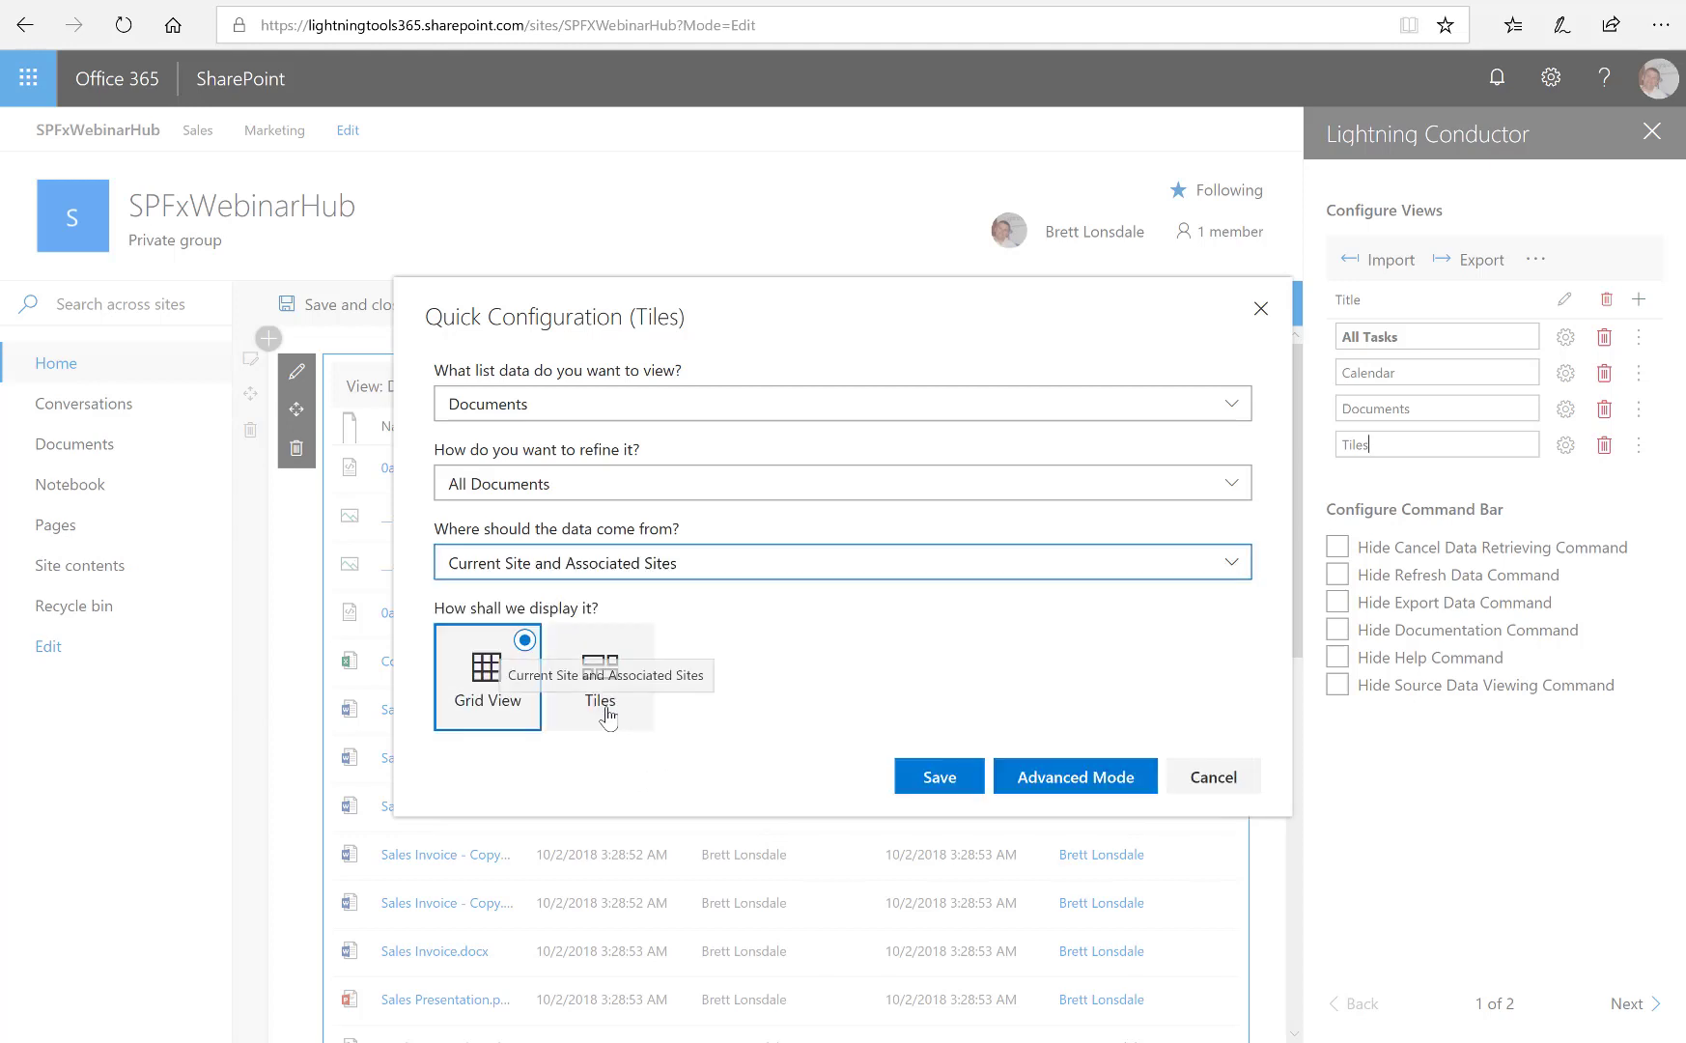
left_click(639, 640)
left_click(937, 778)
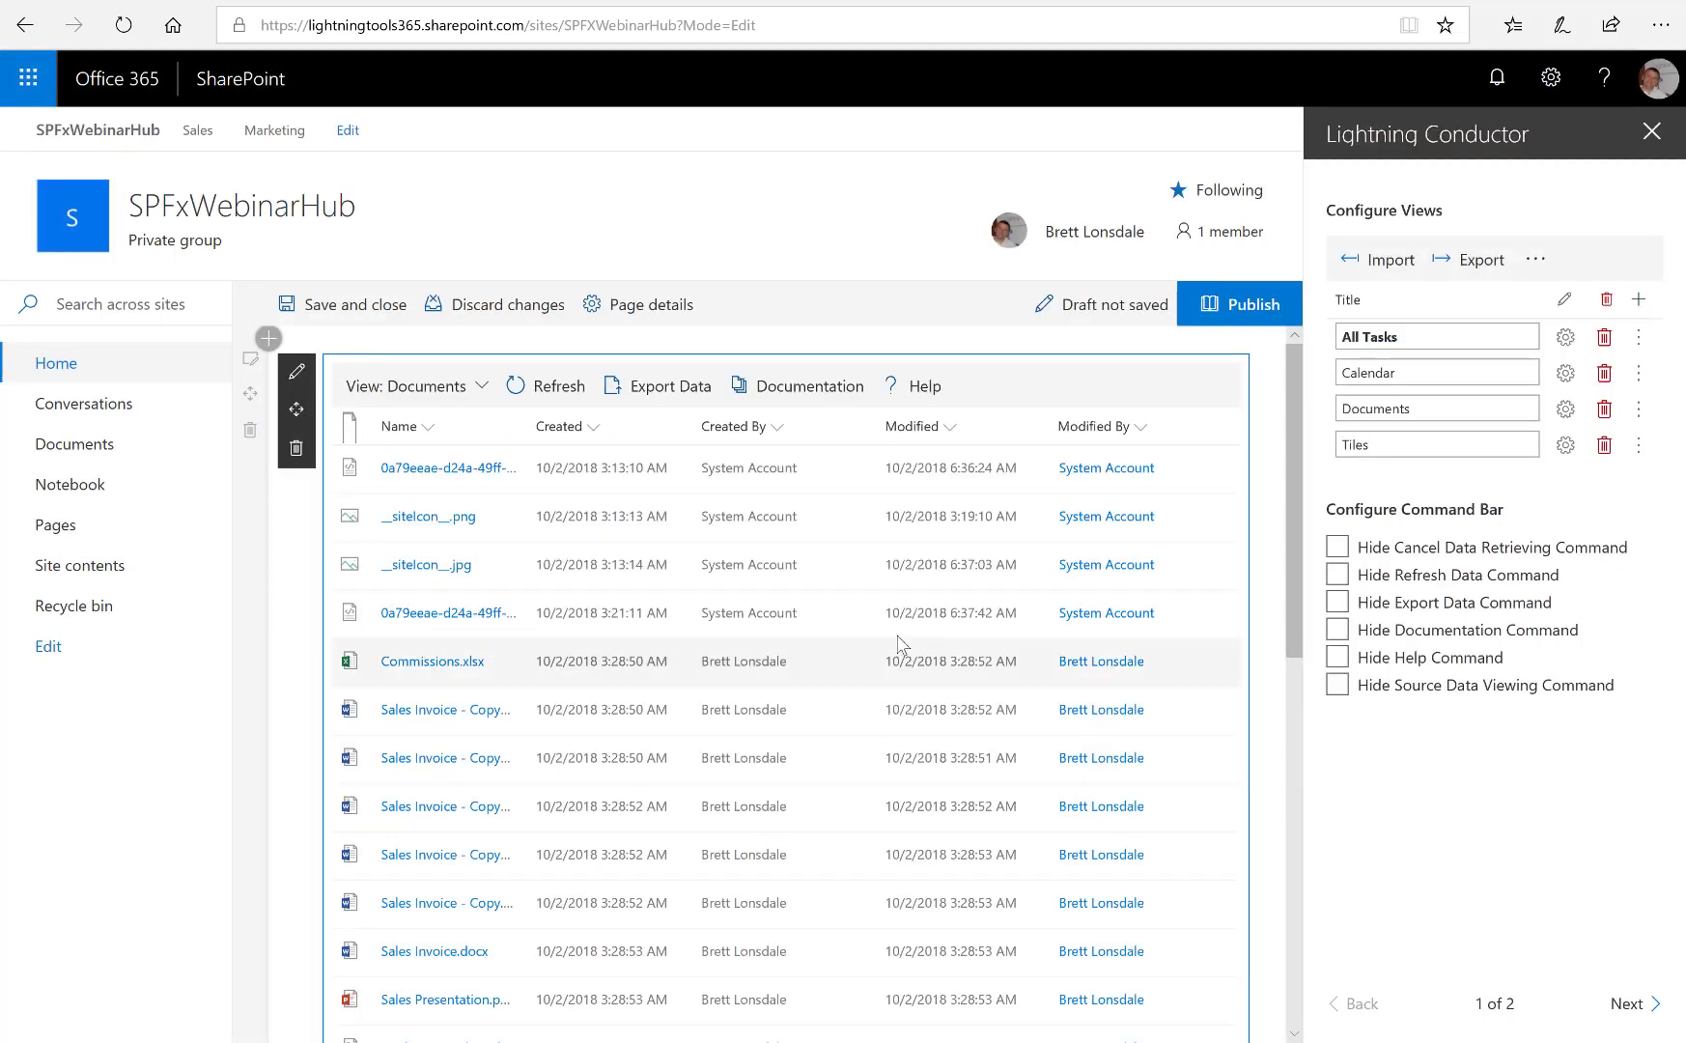
Show the Tiles view and scroll through preview tiles such as Commissions.xlsx and Marketing Budget.xlsx
left_click(487, 387)
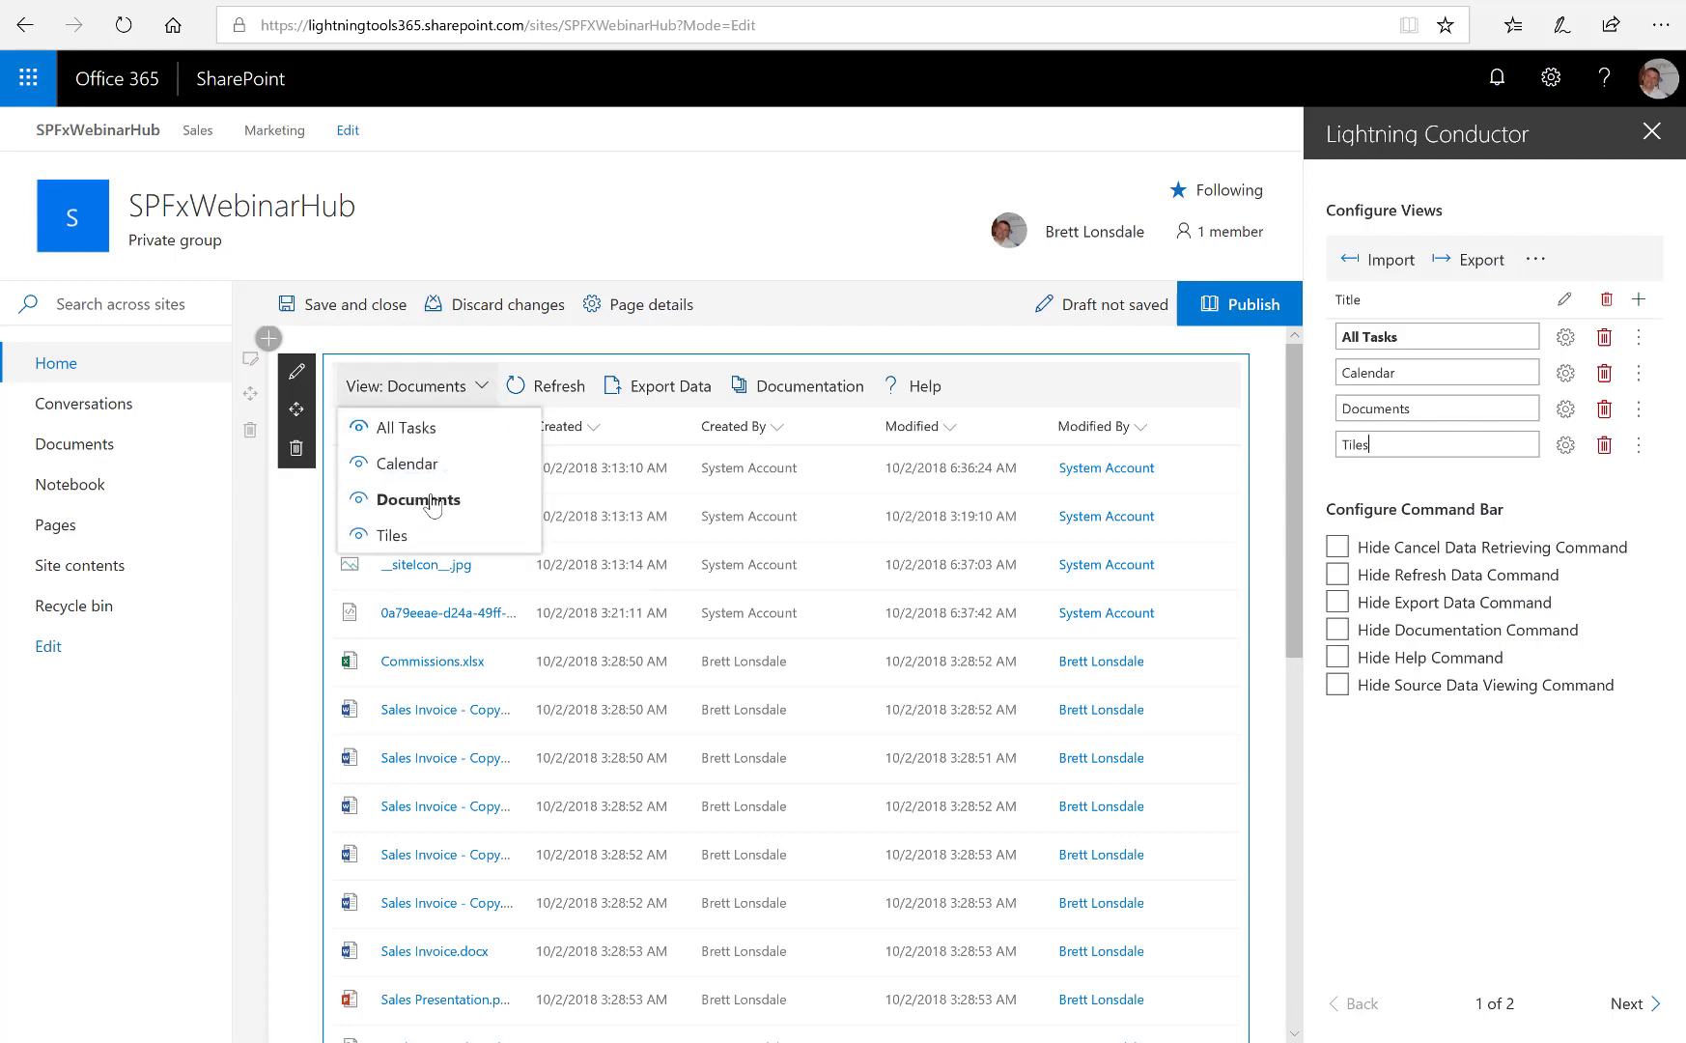
left_click(415, 534)
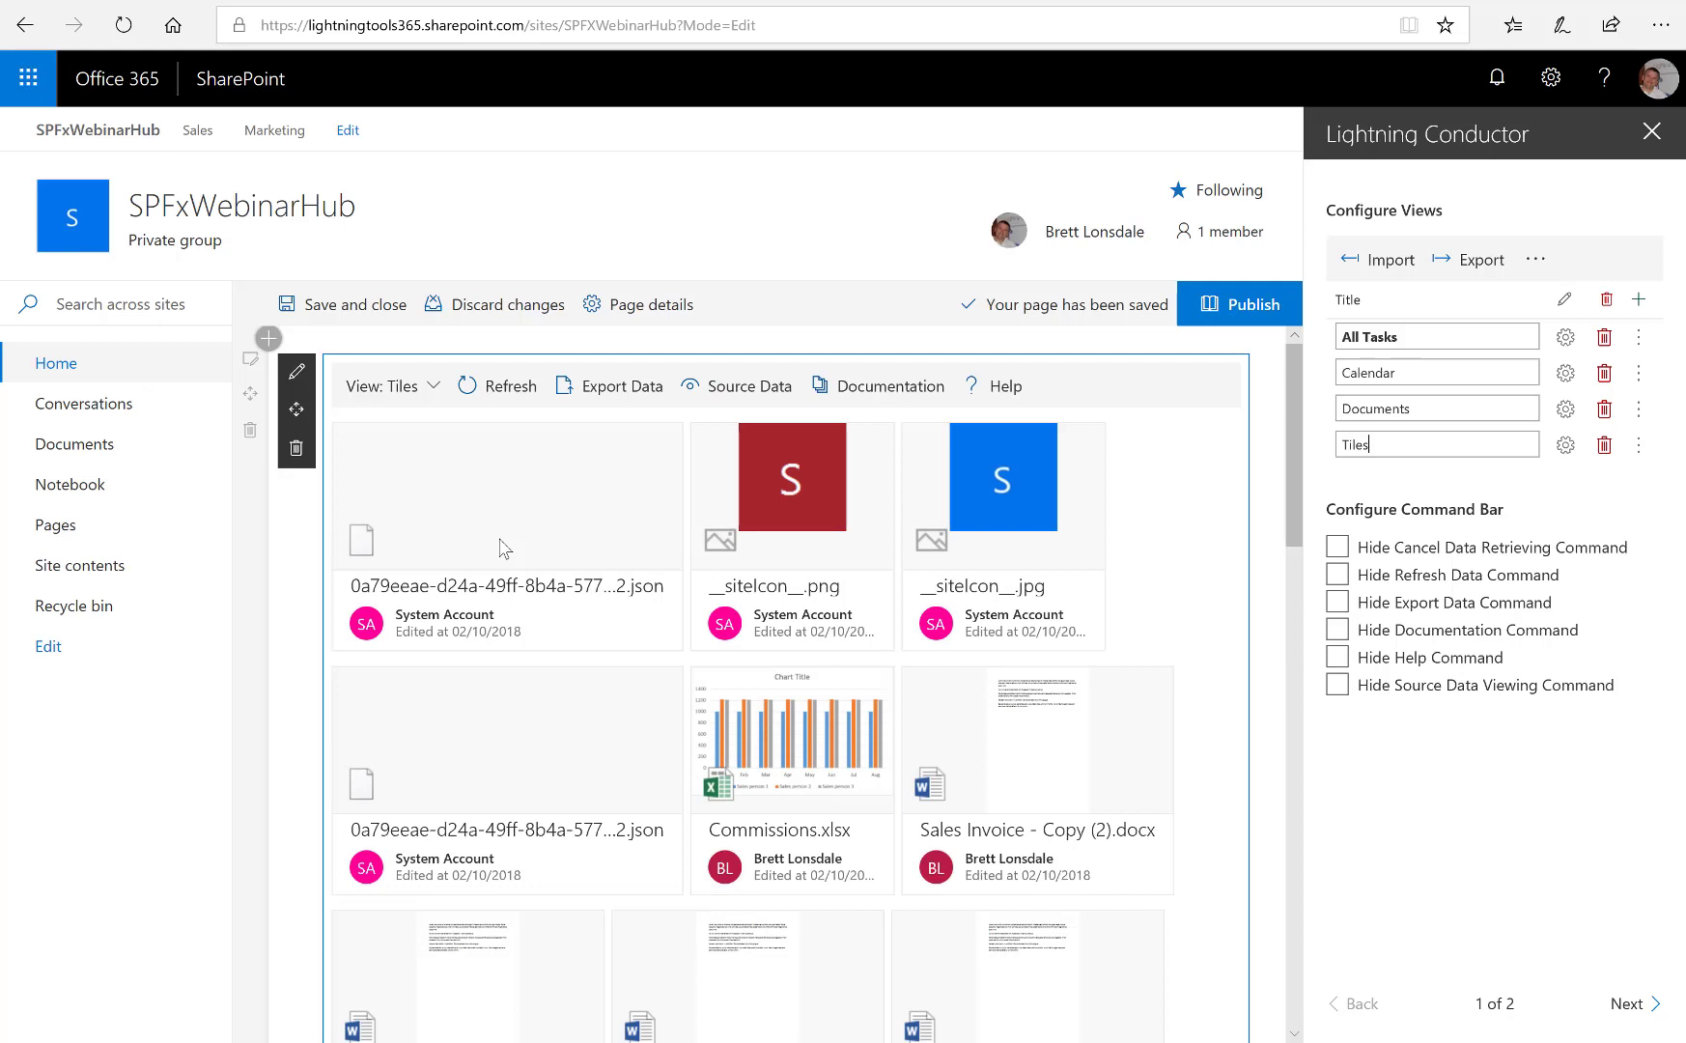
scroll(487, 555, "down", 3)
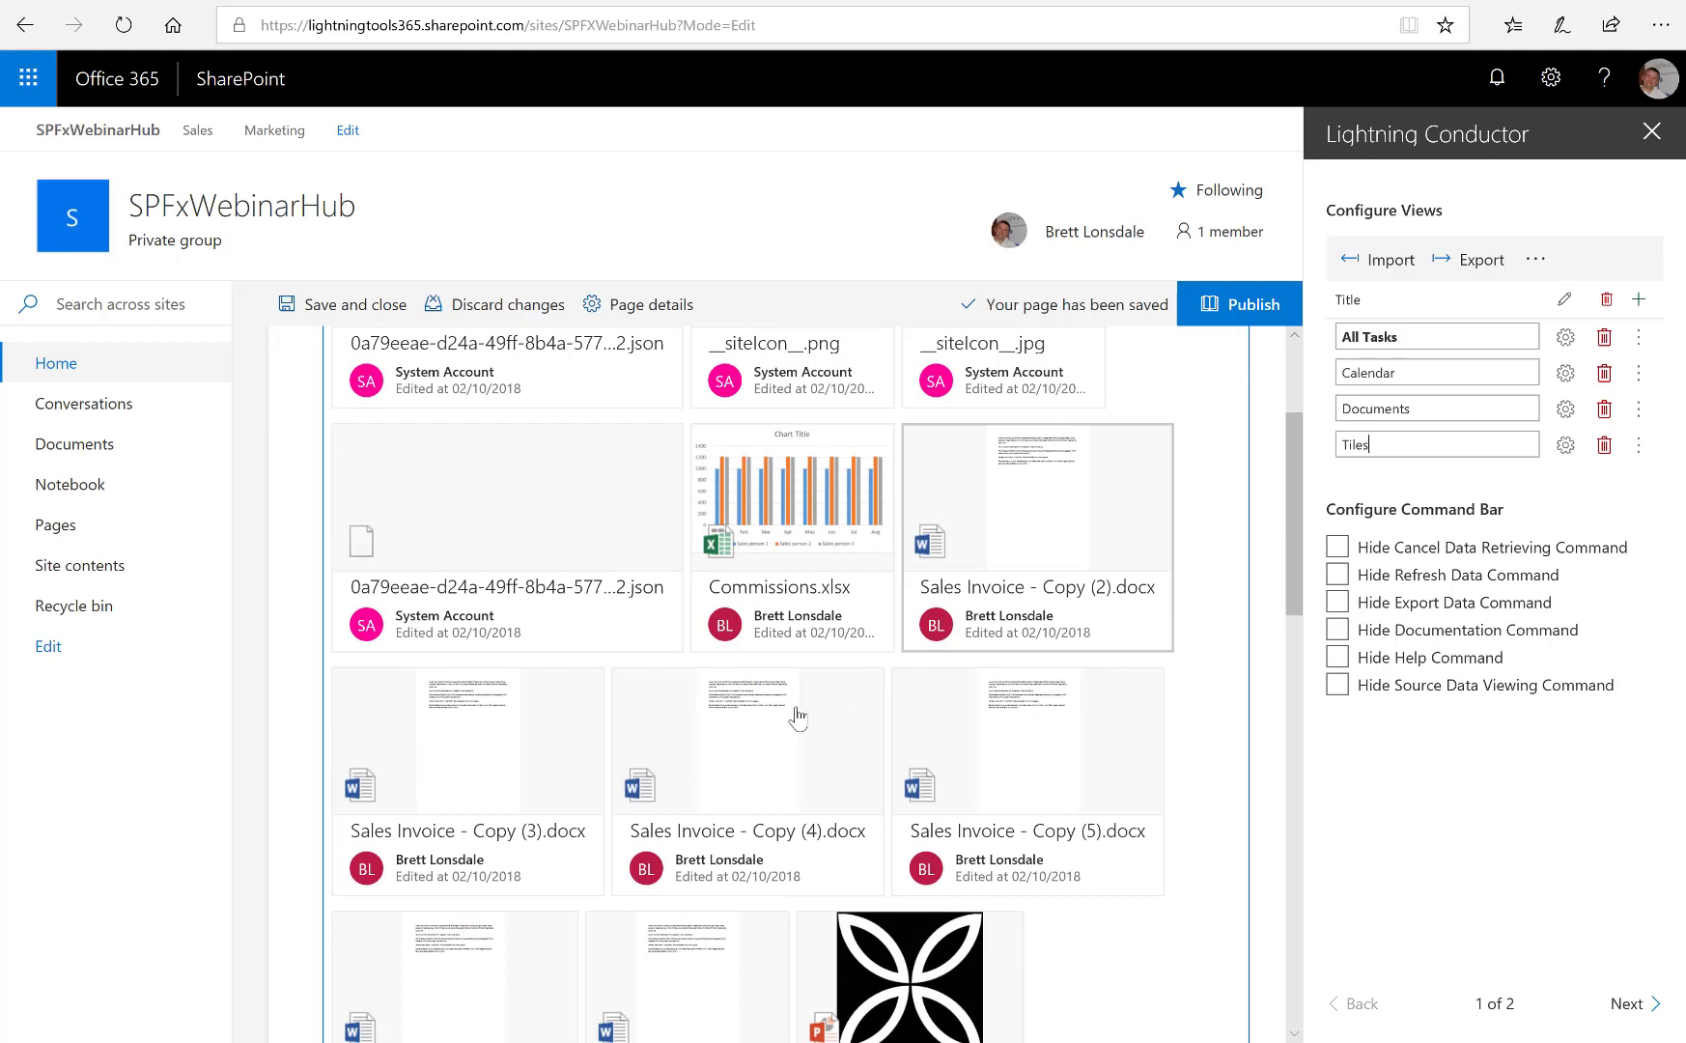
scroll(802, 720, "down", 5)
scroll(812, 719, "down", 1)
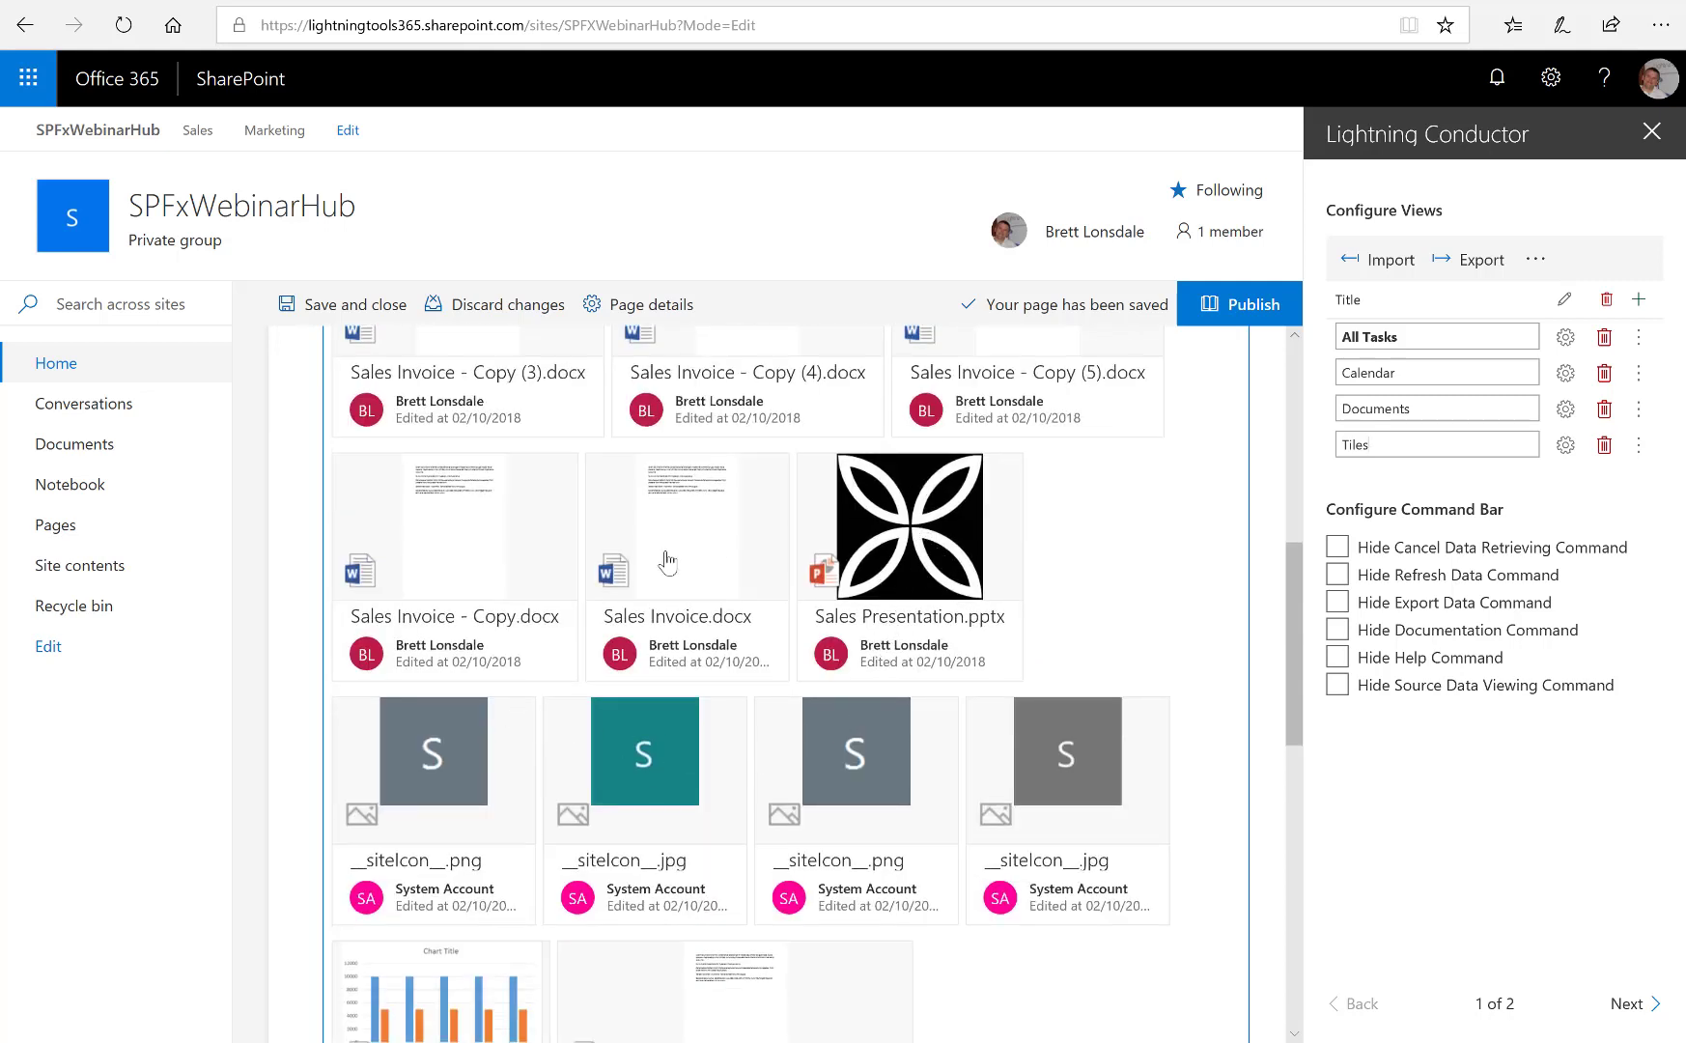
scroll(762, 681, "down", 3)
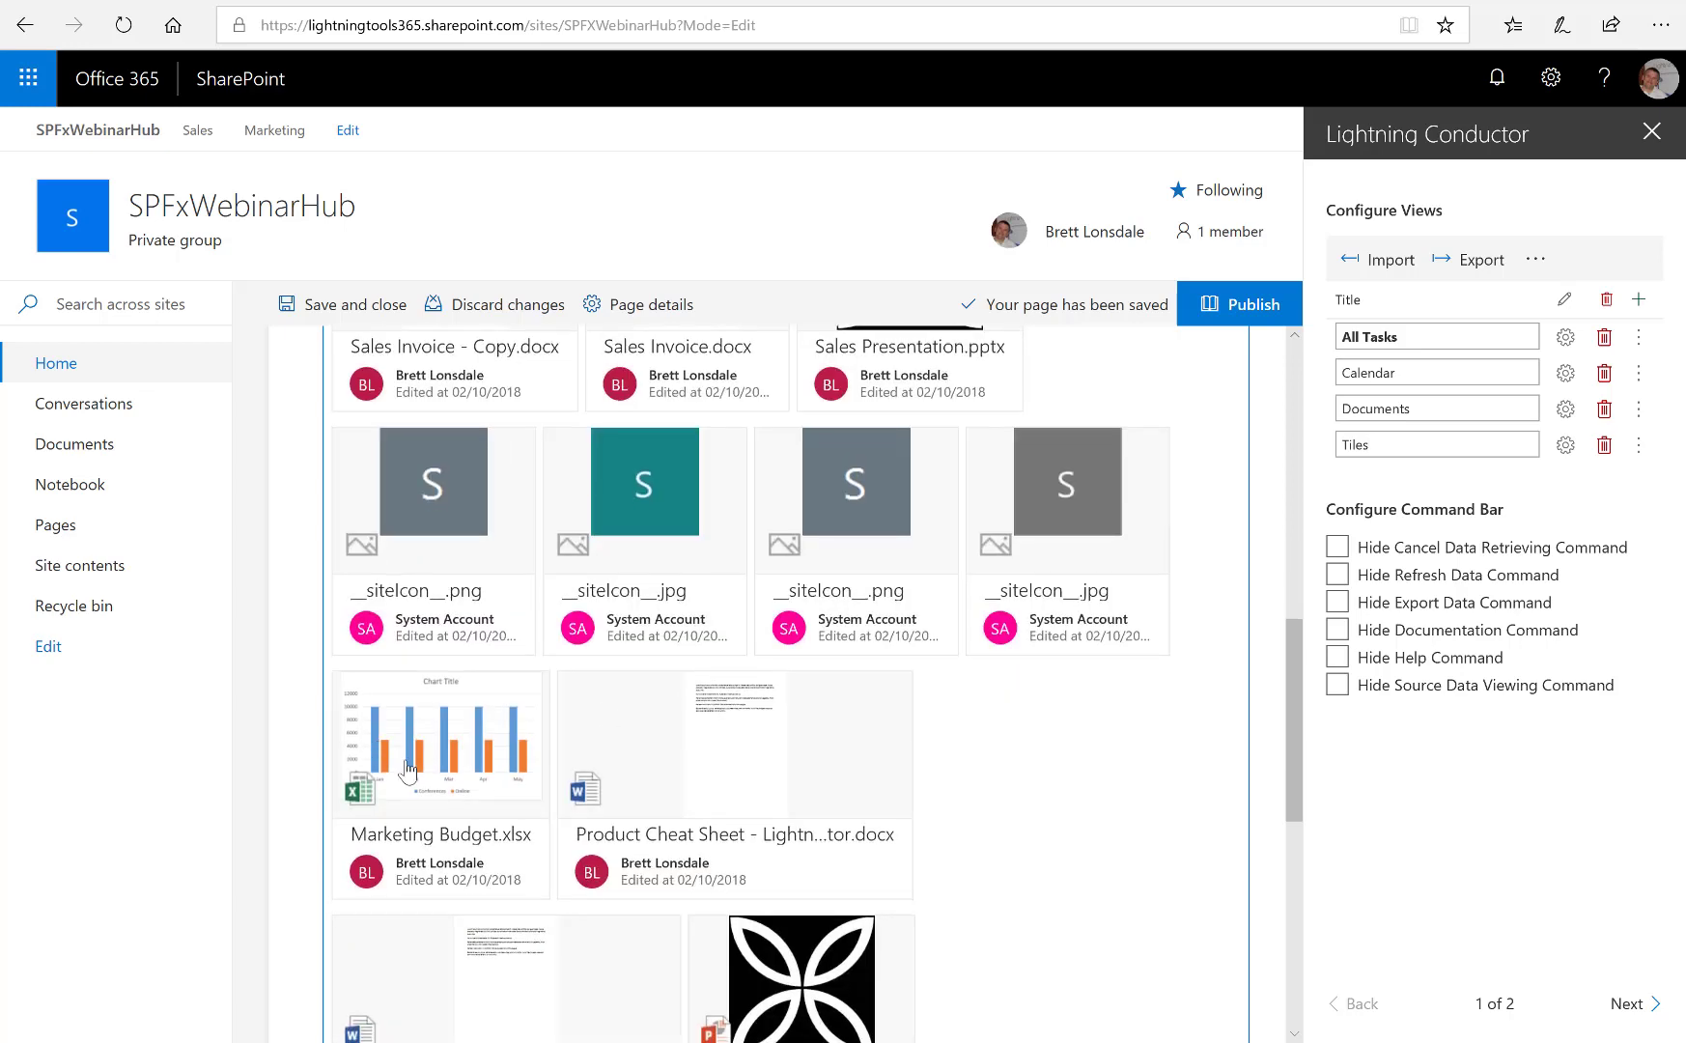